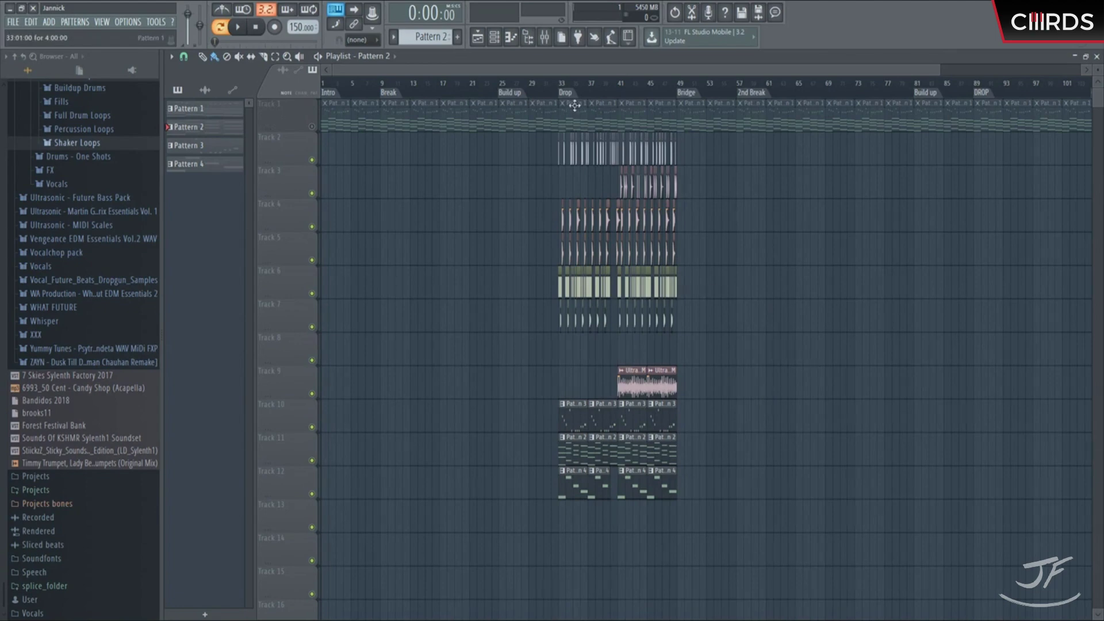
Play back the drop section of the playlist from bar 33.
click(561, 84)
scroll(561, 85, up, 3)
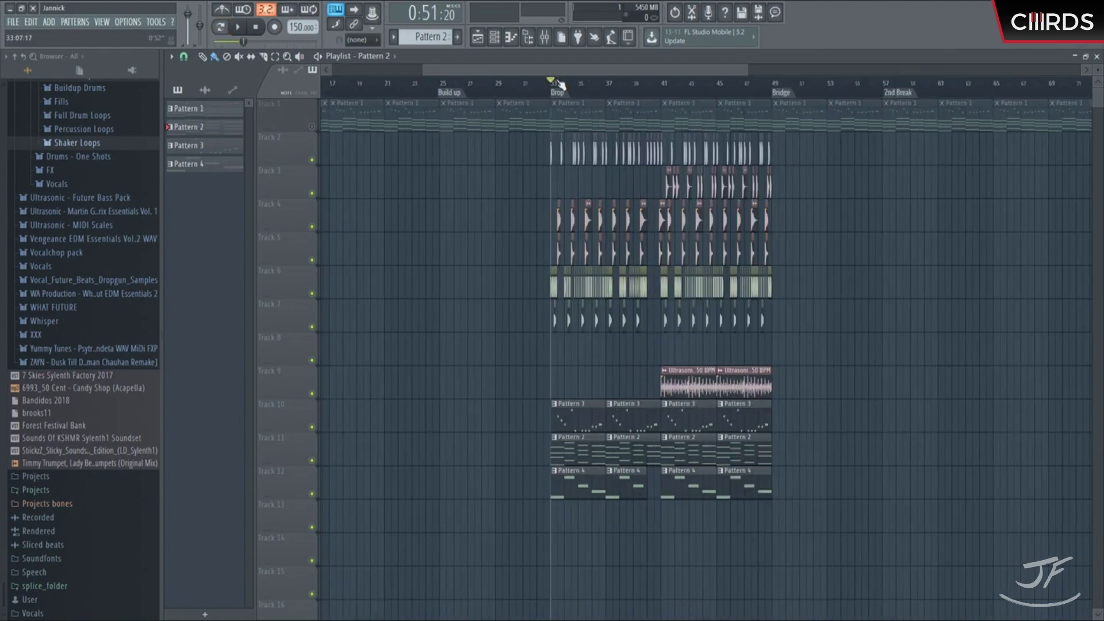
key(space)
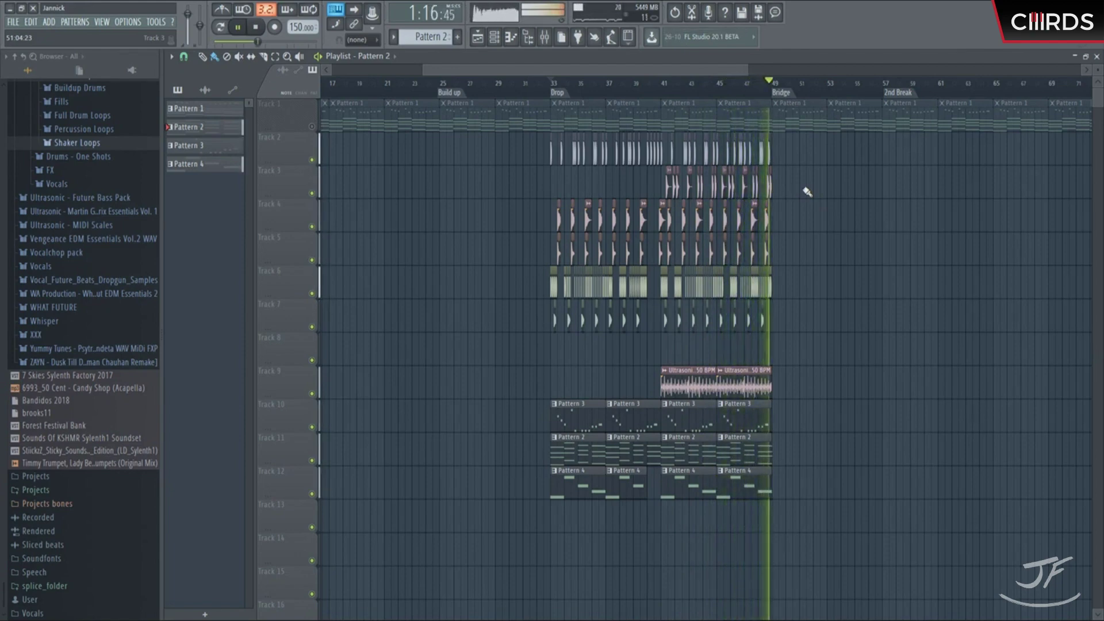
key(space)
ctrl+scroll(828, 218, down, 3)
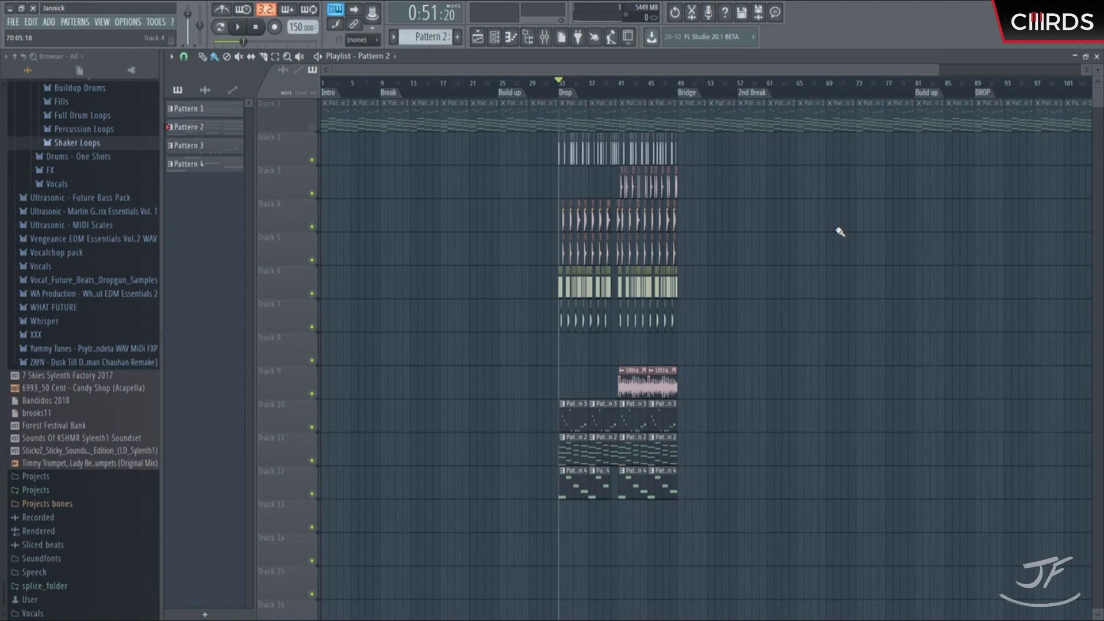
Show the channel rack and play Pattern 2's Chords channel on its own.
click(493, 37)
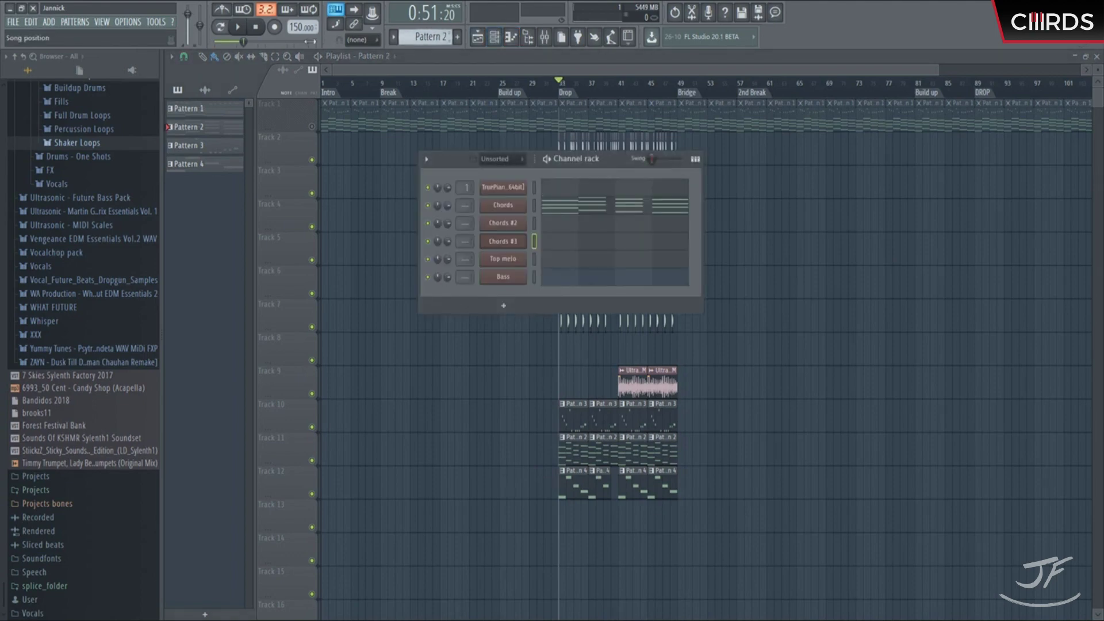
key(space)
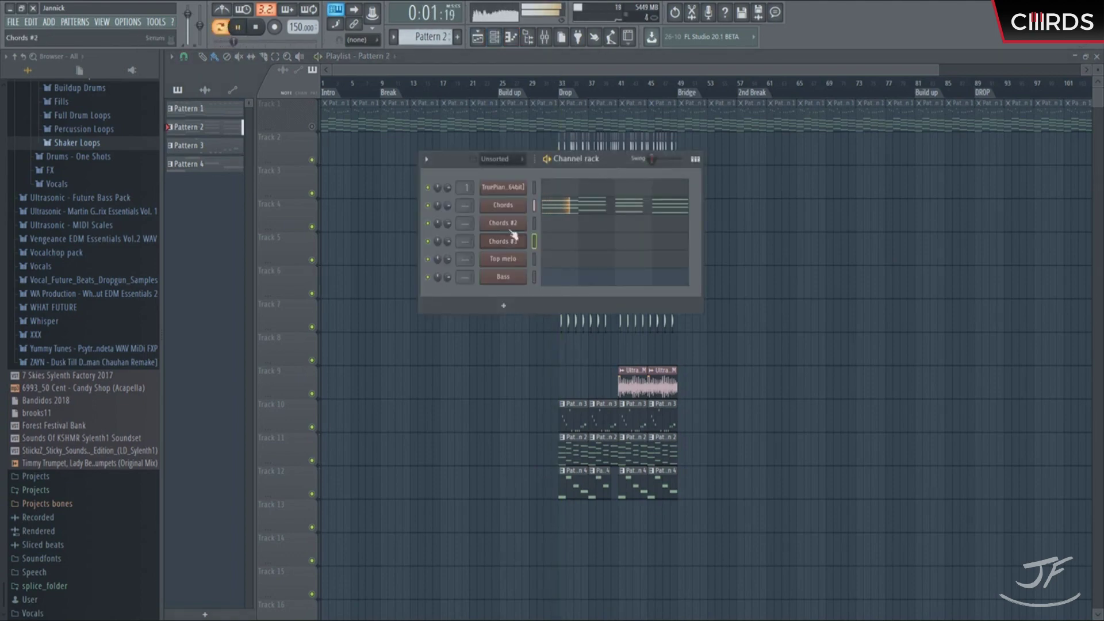
key(space)
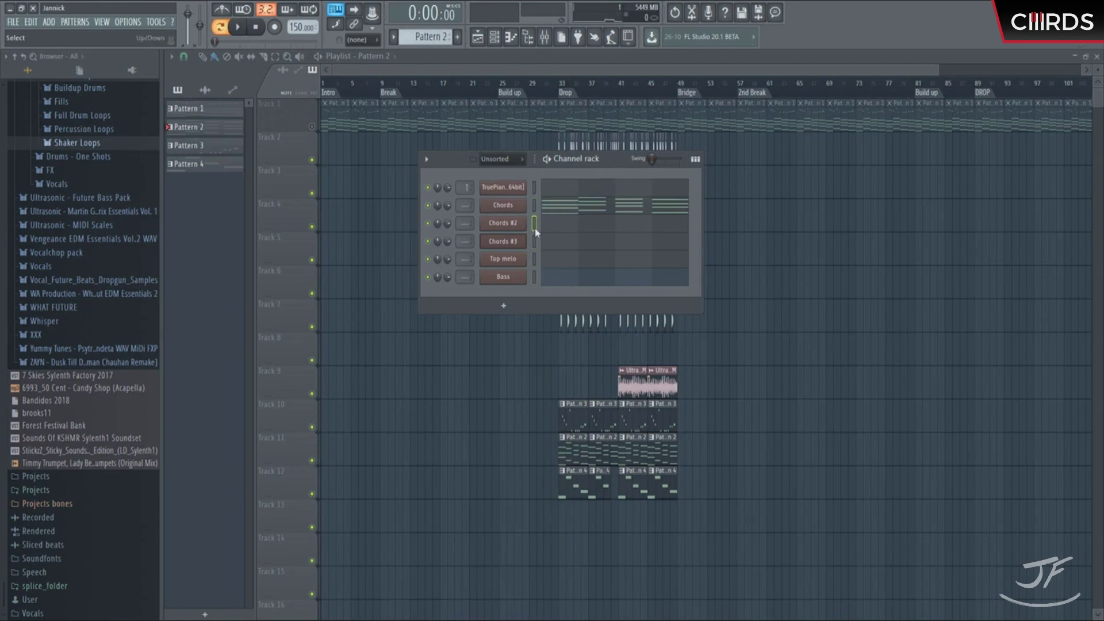
Copy the chord progression into Chords #2, raised an octave with each root doubled an octave below, and audition it.
click(574, 224)
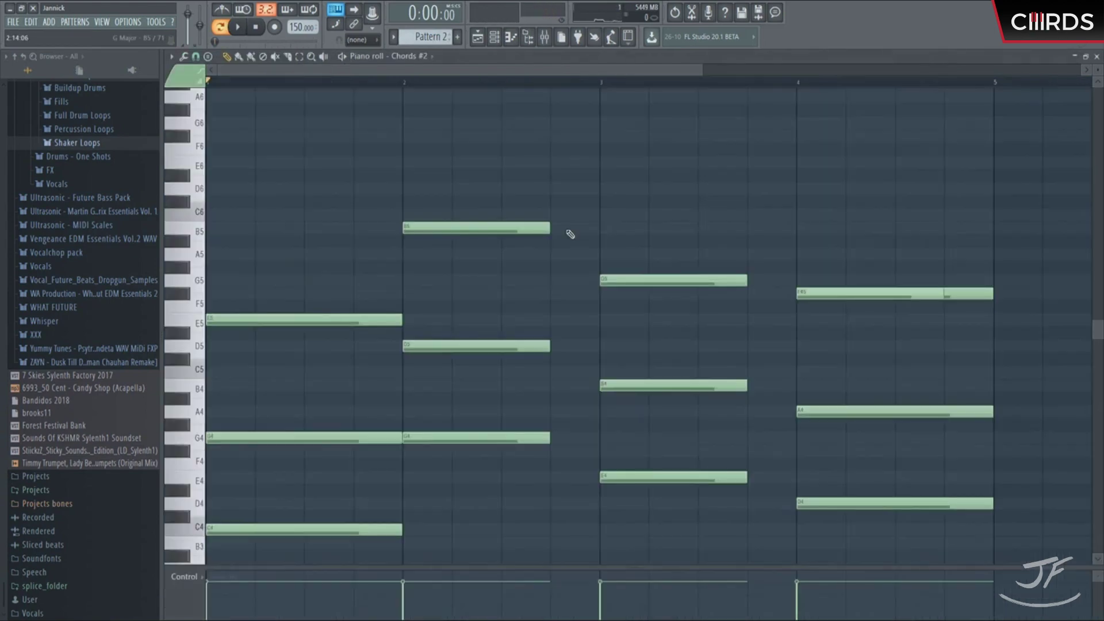
key(space)
key(F6)
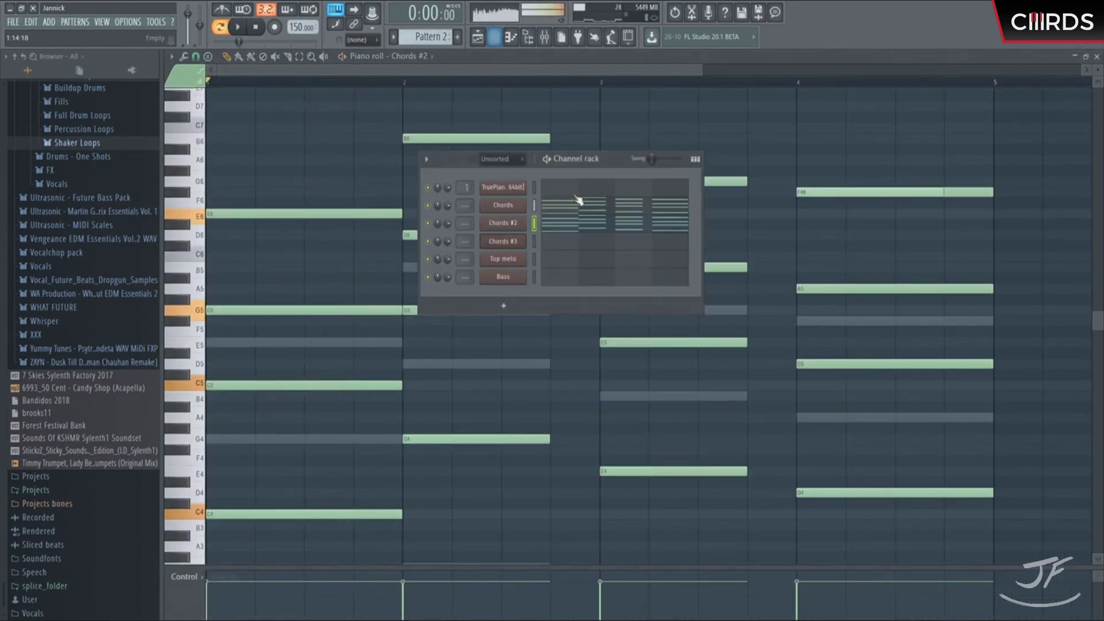
key(space)
Build the Chords #3 layer from the same progression, with the doubled-root voicing starting at C2, and audition the layers.
click(568, 248)
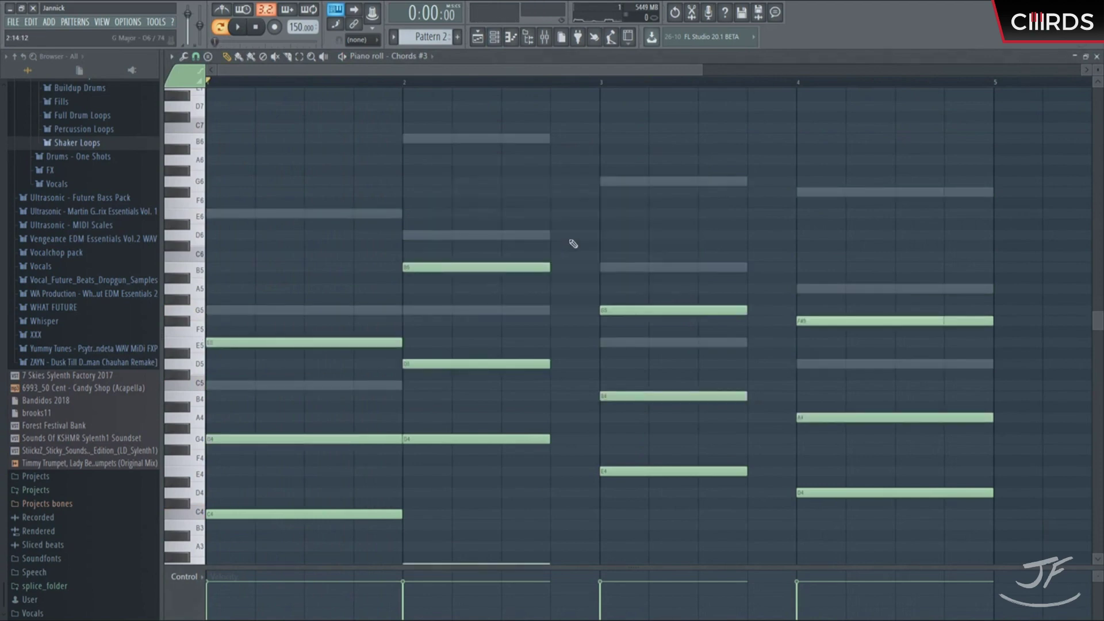
key(space)
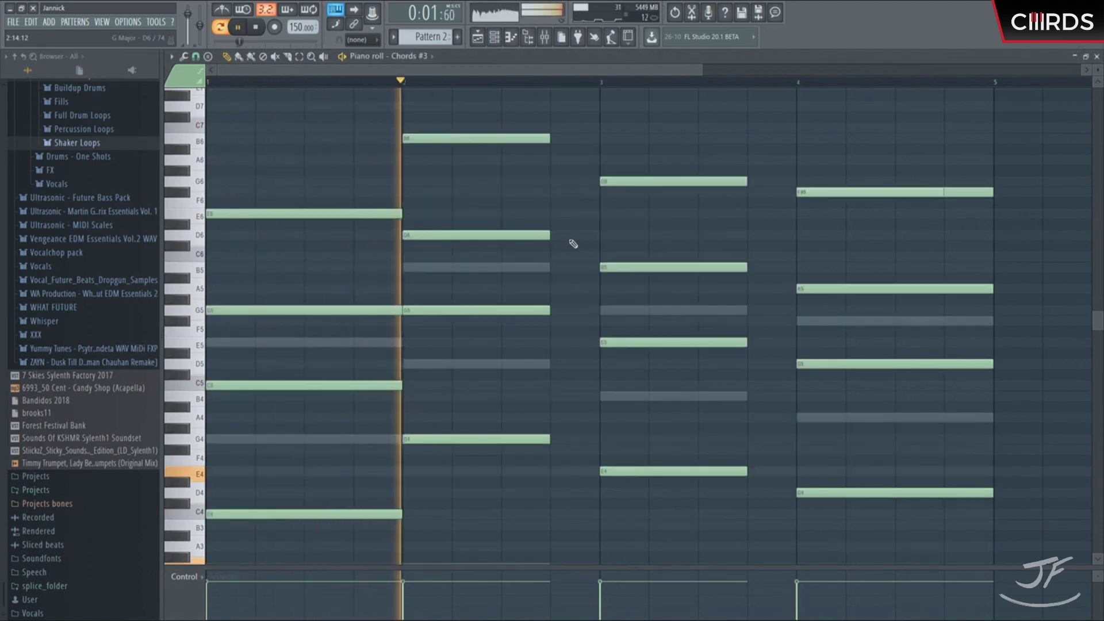
key(space)
key(space)
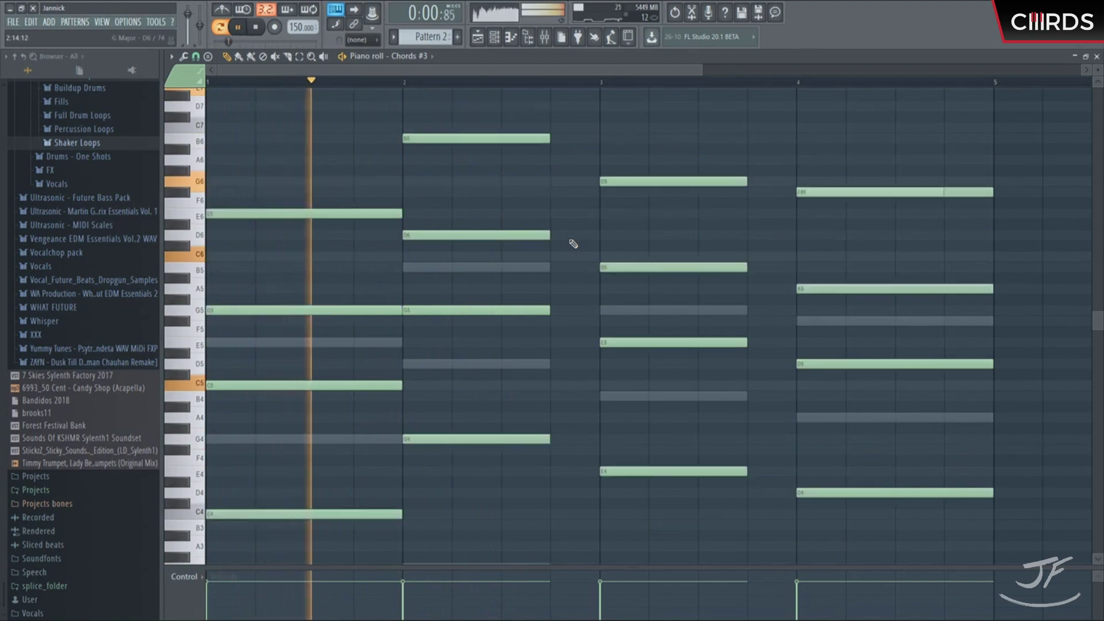
key(space)
key(space)
key(space)
key(space)
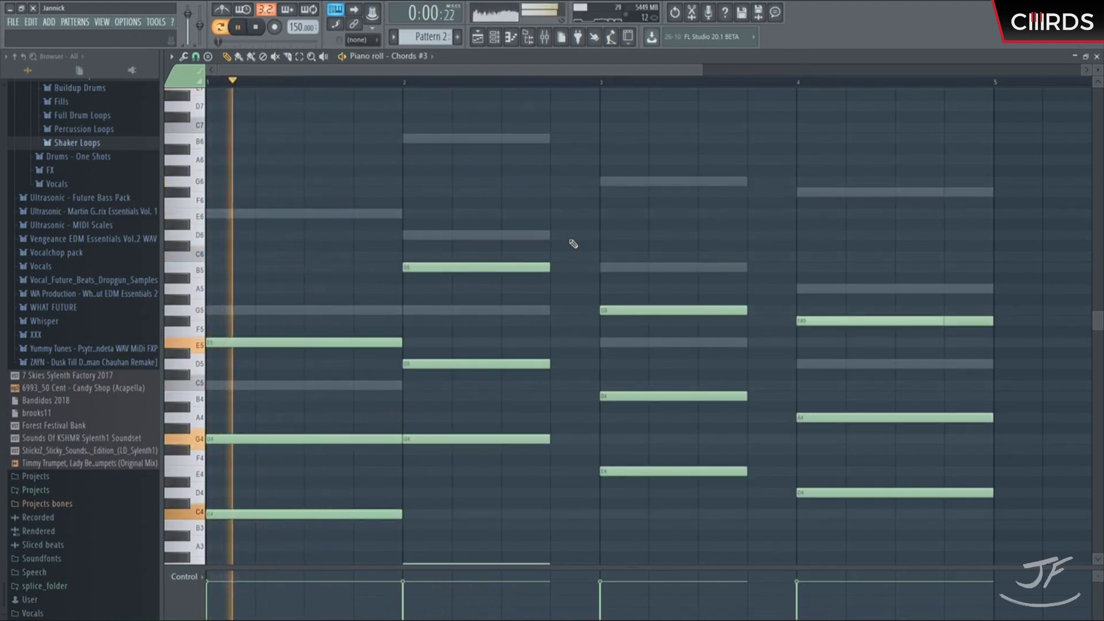
key(space)
key(space)
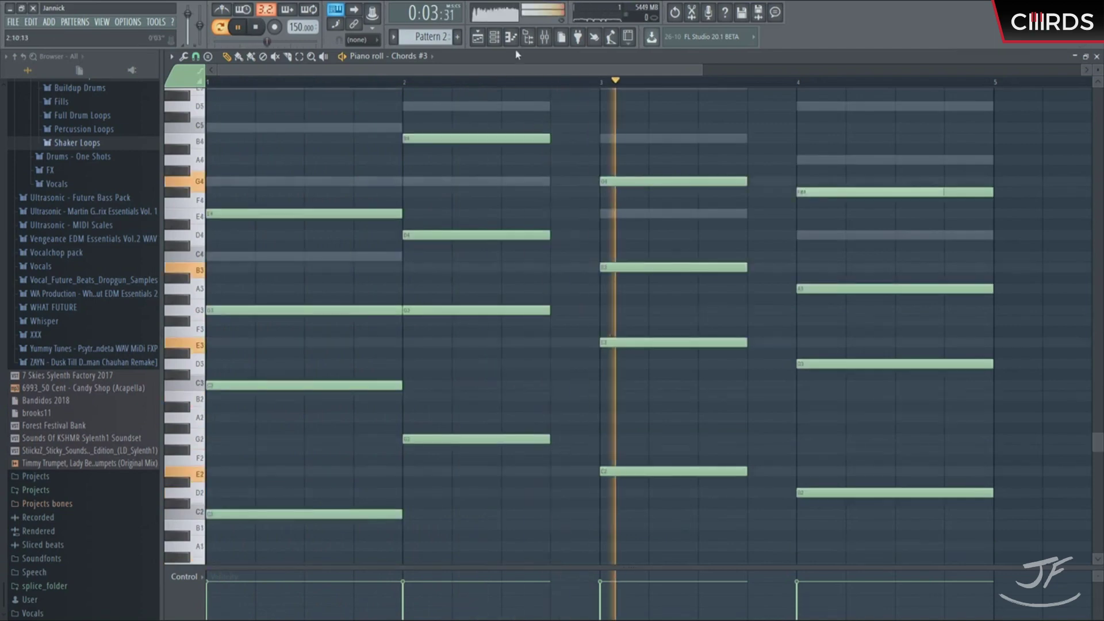
Play the drop in the playlist with the layered chords.
click(477, 37)
click(553, 81)
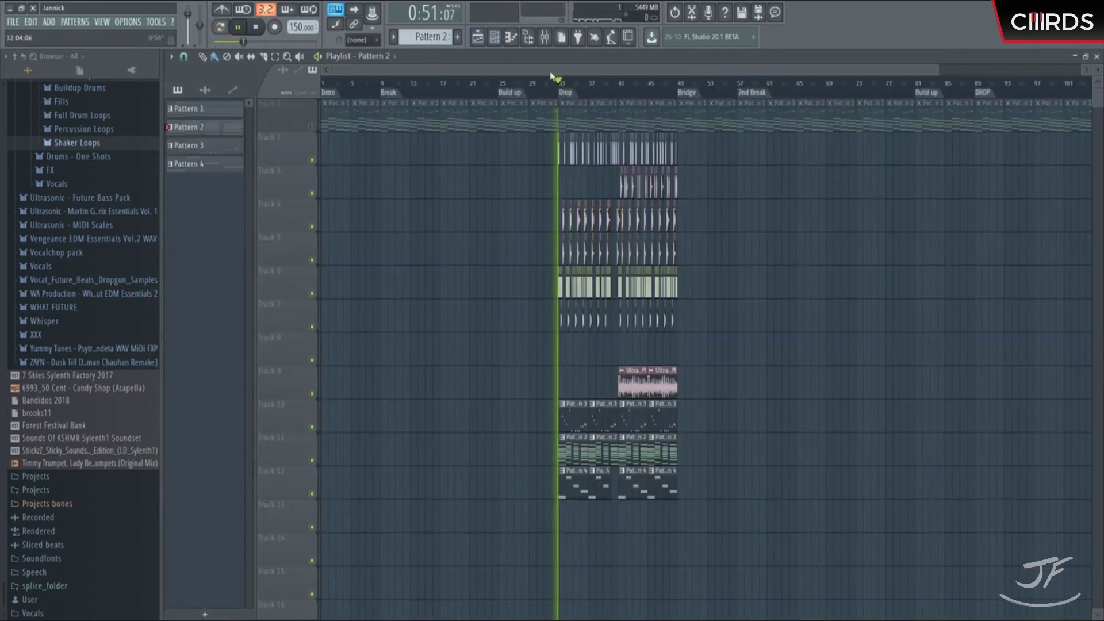
Route the three Chords channels to mixer insert 2 and load FabFilter Pro-Q 2 in its slot 10.
click(510, 36)
key(l)
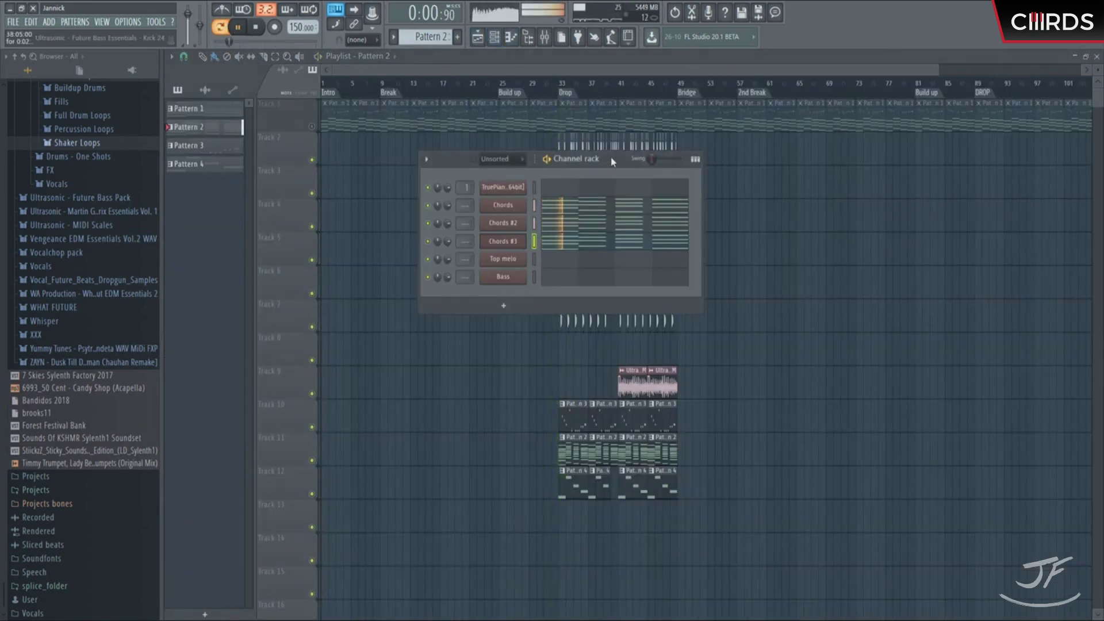
click(544, 37)
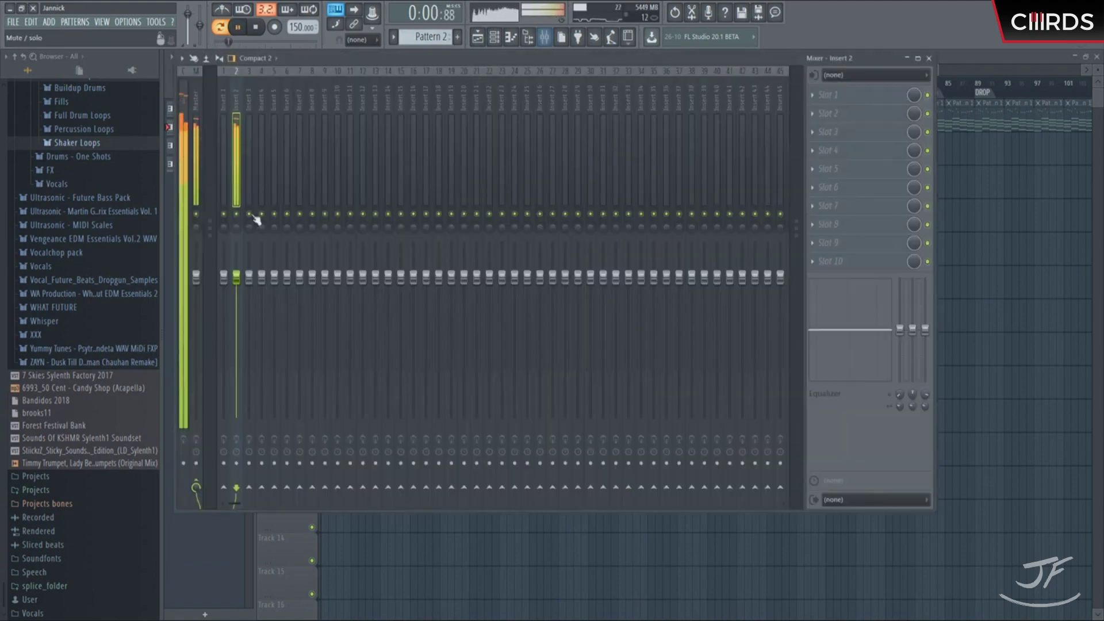
key(space)
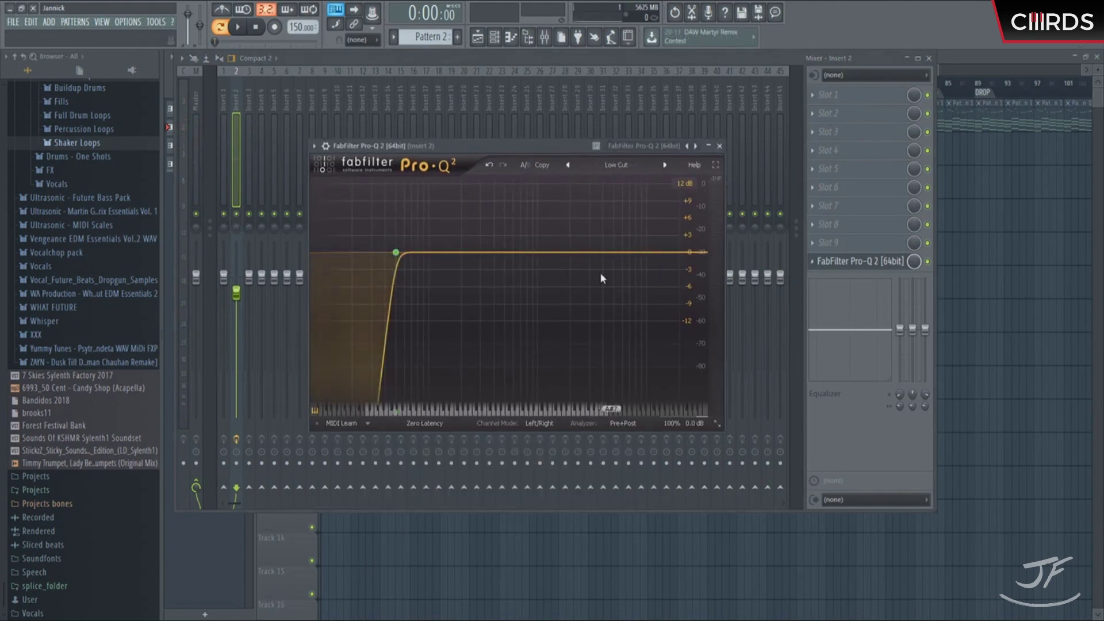
Shape the chords' EQ with a high cut, a raised low cut and a bell boost of about 1.36 dB at 8480 Hz.
double_click(709, 253)
drag(709, 253, 678, 252)
drag(396, 252, 432, 257)
drag(631, 251, 638, 246)
key(space)
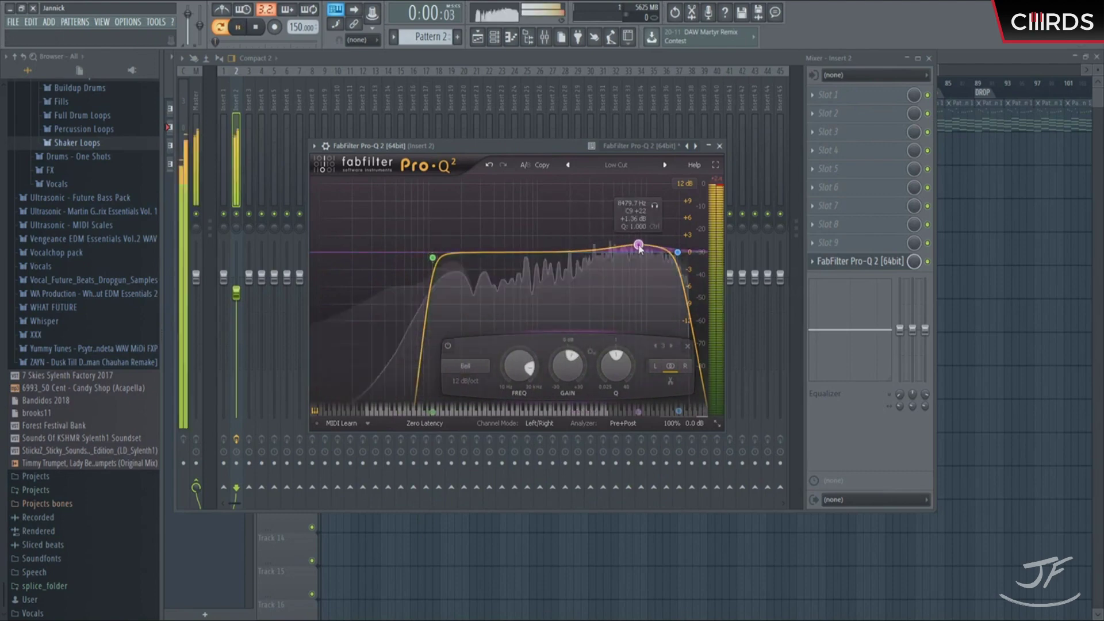
Refine the EQ with a low cut at about 159 Hz, a low-mid bell boost and a 96 dB/oct high cut at about 21091 Hz.
drag(433, 262, 509, 250)
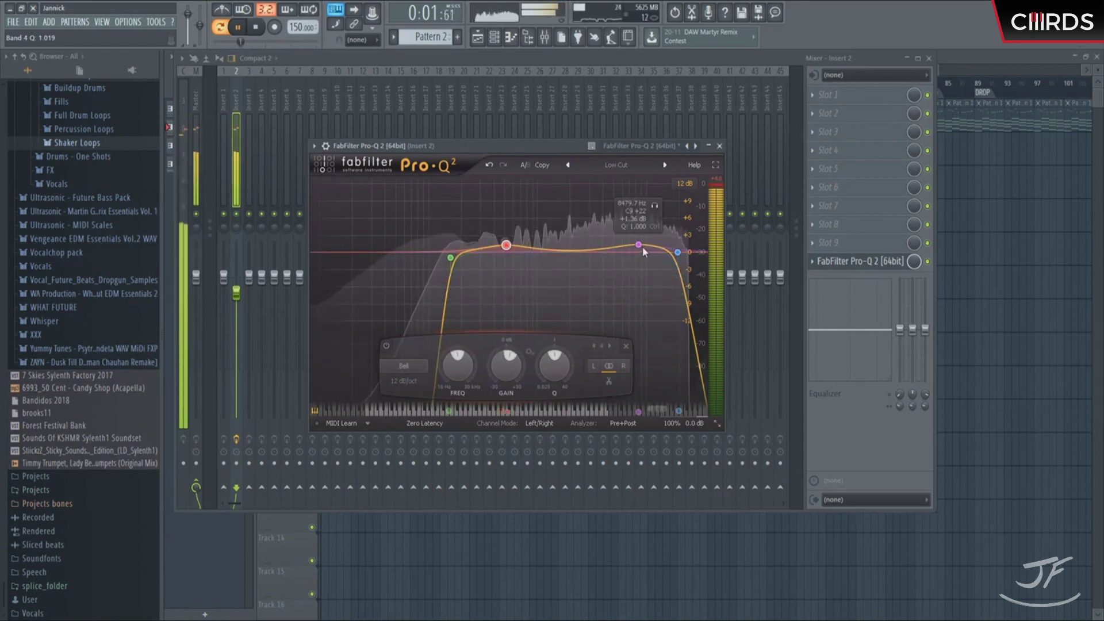
click(639, 245)
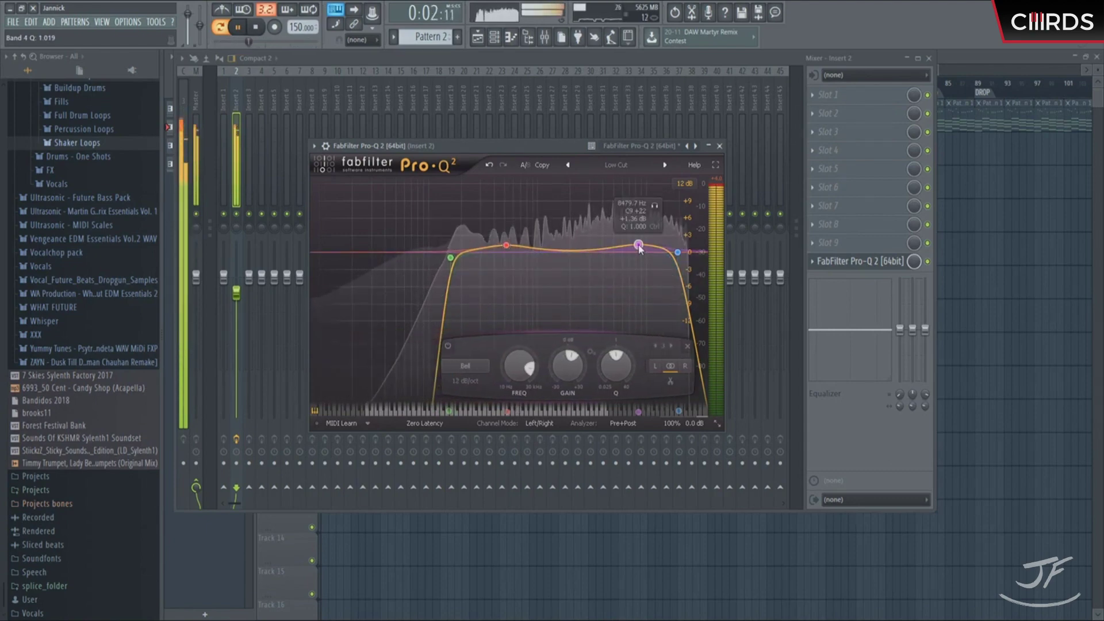
click(678, 253)
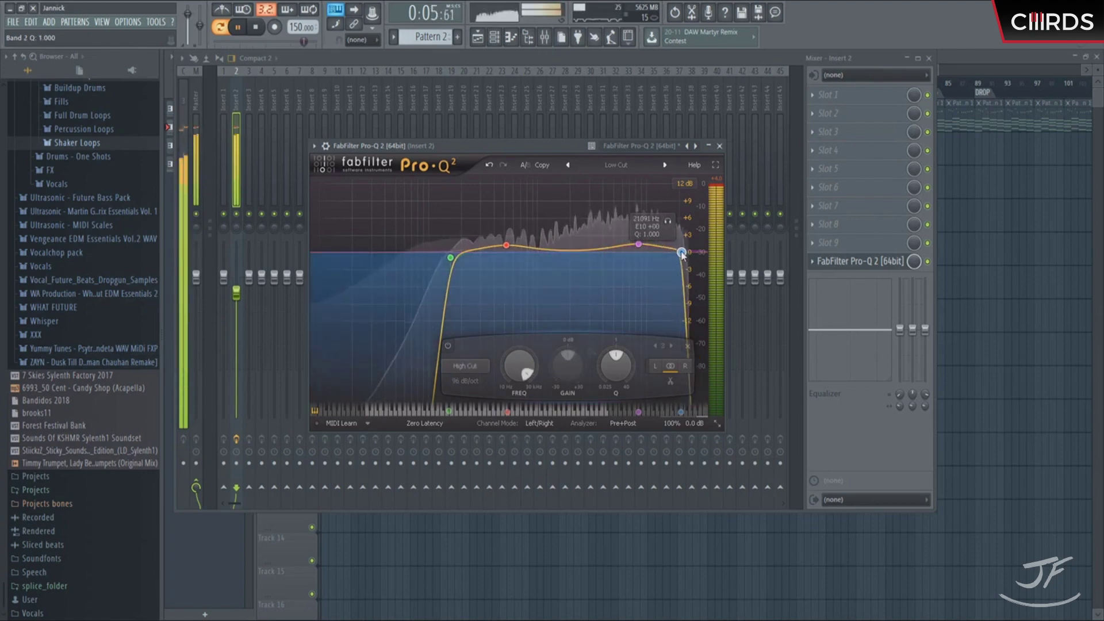
click(719, 146)
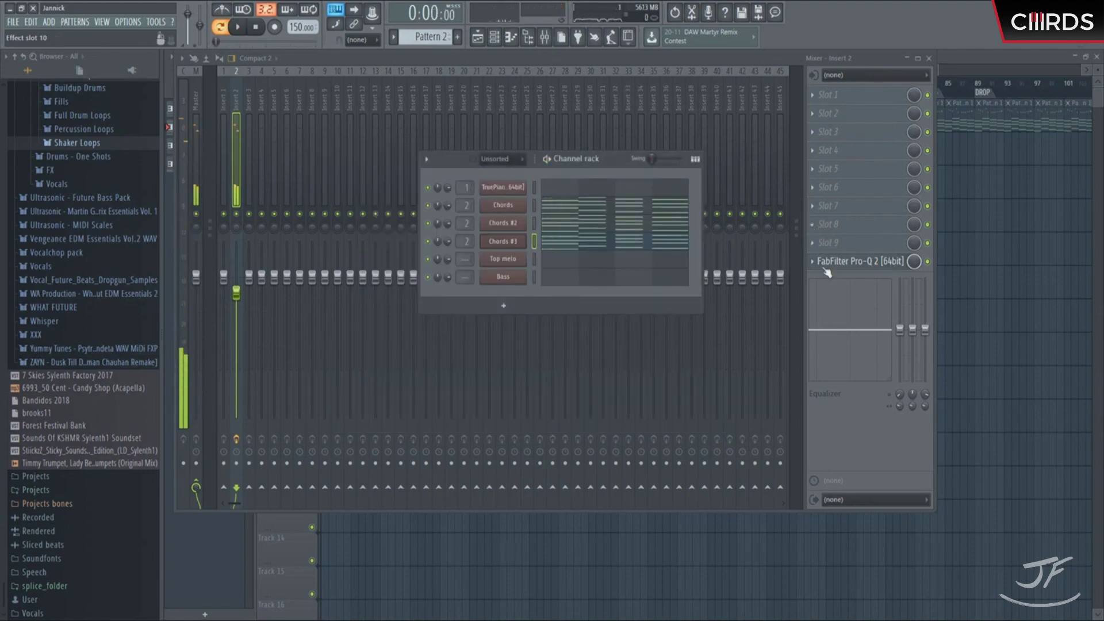
Set Pro-Q 2's low cut to about 179 Hz at 72 dB/oct and shift the low-mid boost slightly lower in frequency.
click(833, 262)
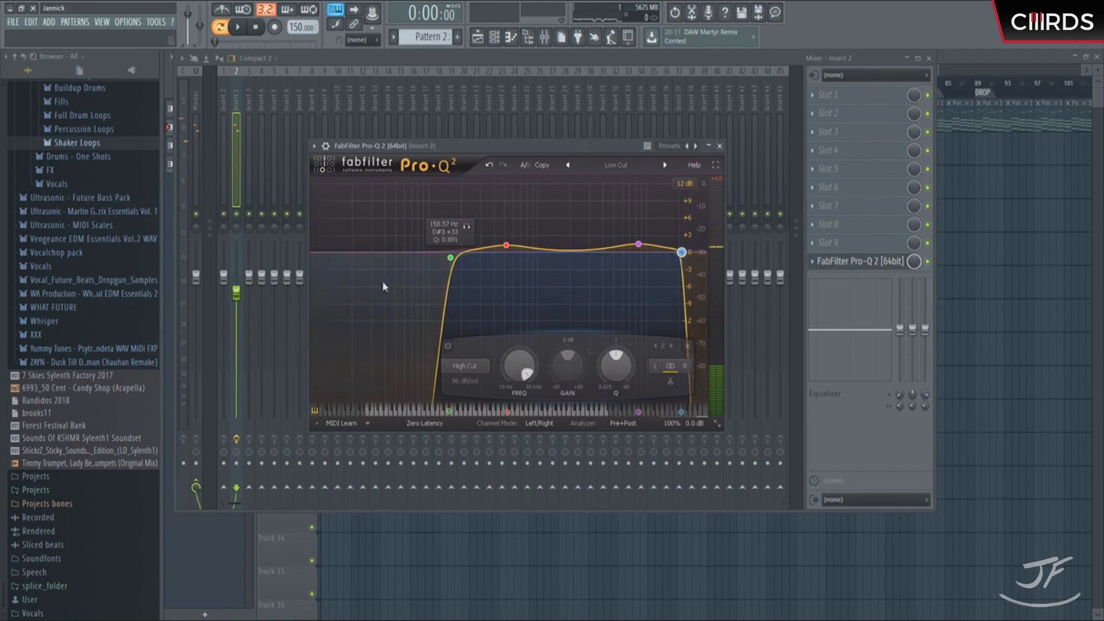
click(454, 261)
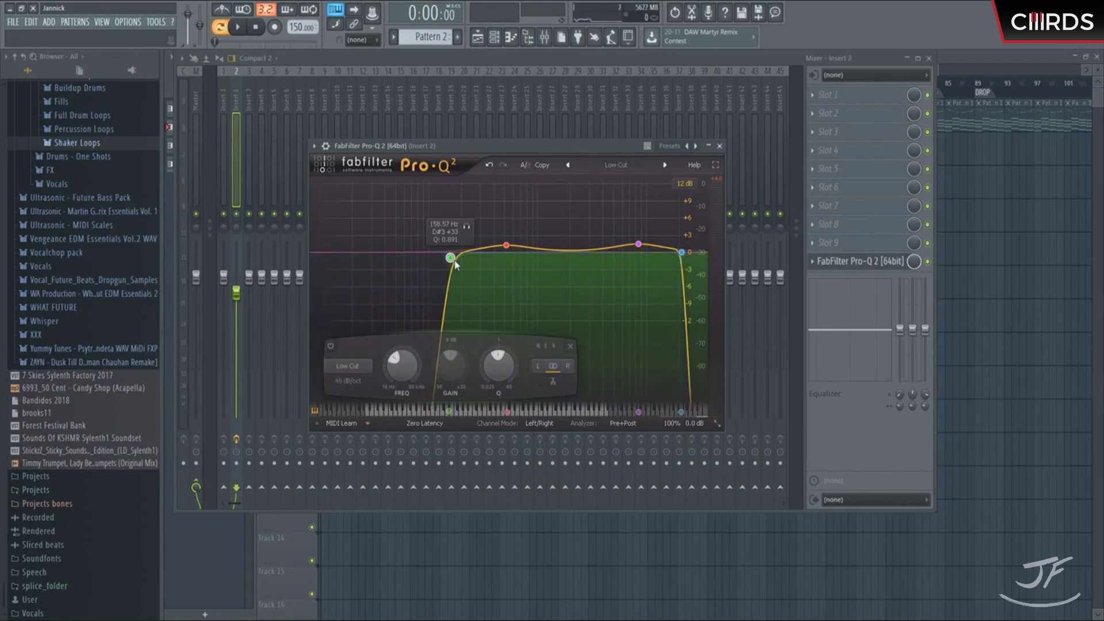
drag(454, 261, 467, 263)
key(space)
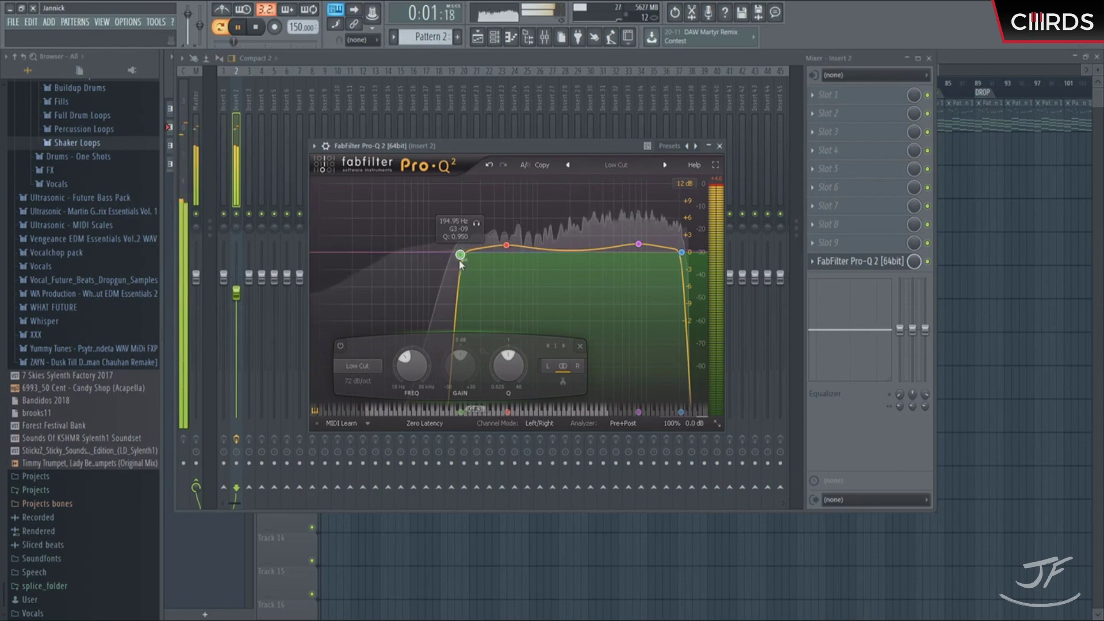
drag(460, 256, 456, 257)
key(space)
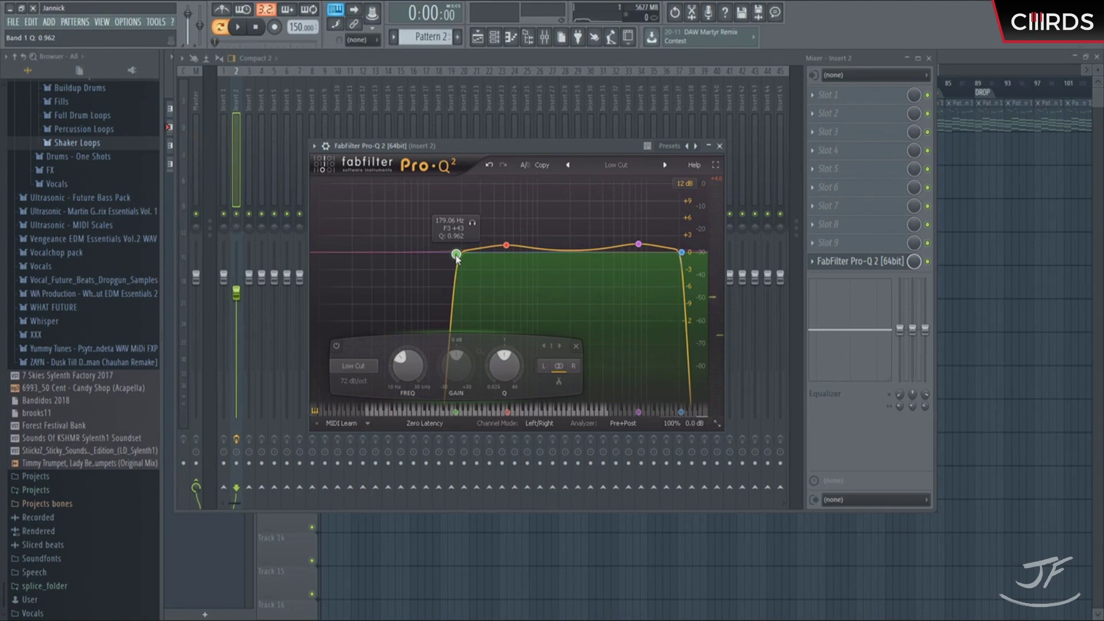
drag(506, 246, 492, 246)
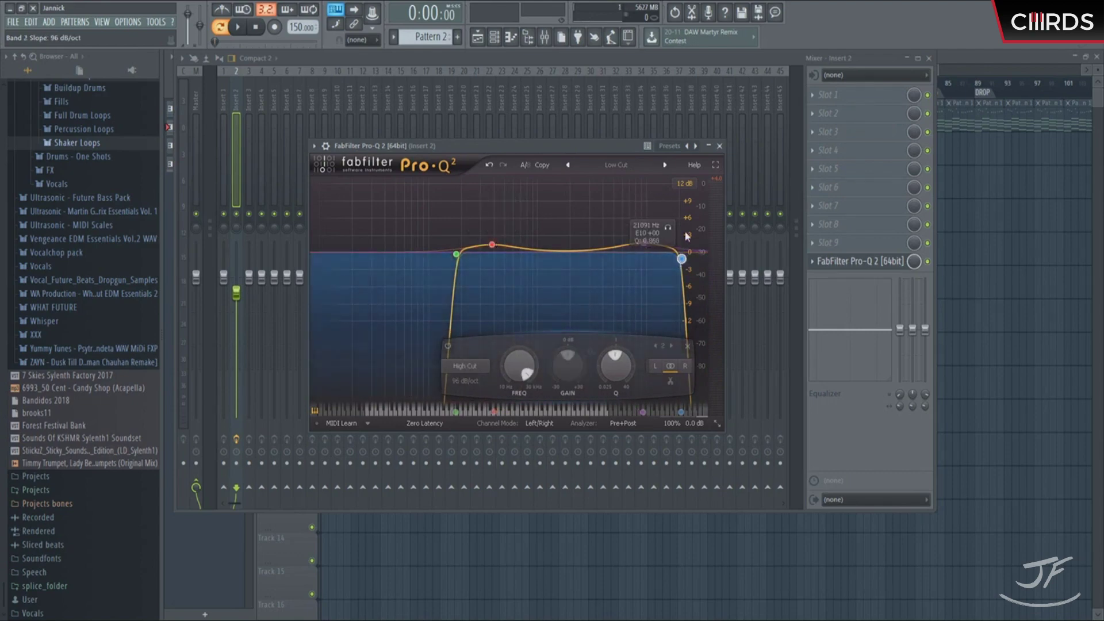
Audition the chords' EQ, close it and load ValhallaRoom in slot 8 of insert 2.
key(space)
click(709, 146)
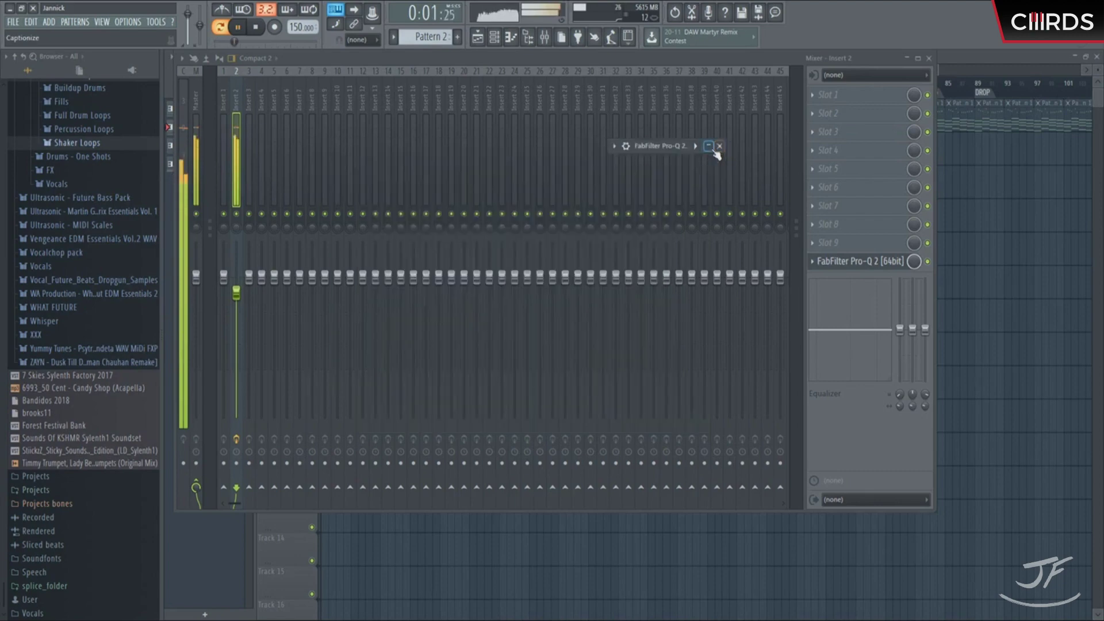
click(718, 147)
click(723, 148)
key(space)
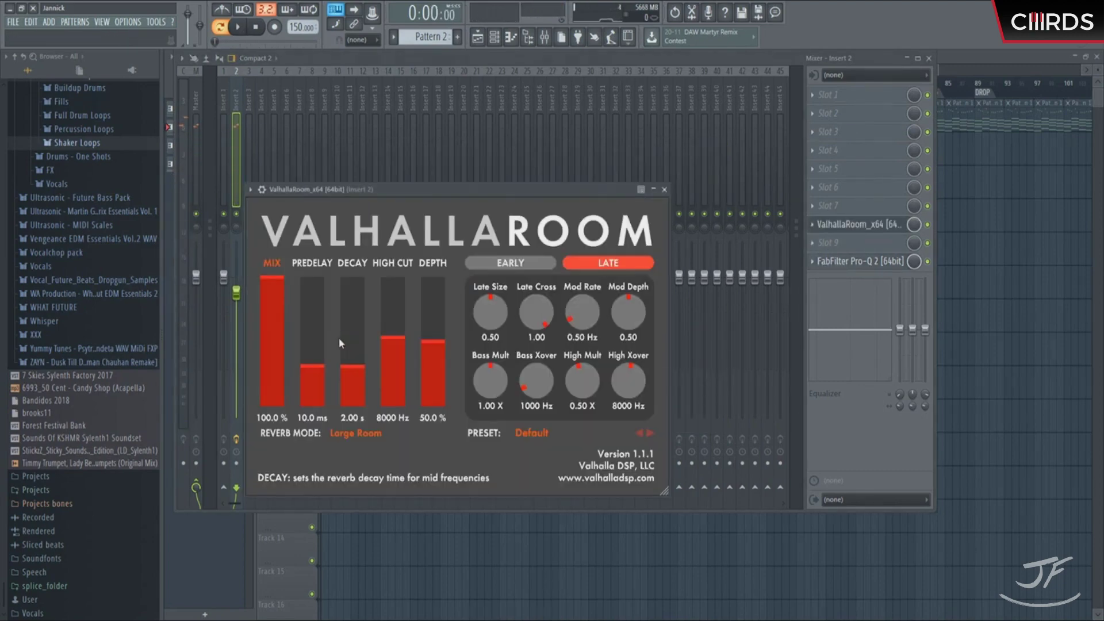
Set ValhallaRoom's mix to about 19.8 %, predelay to 36.6 ms and decay to 1.63 s.
drag(437, 191, 556, 166)
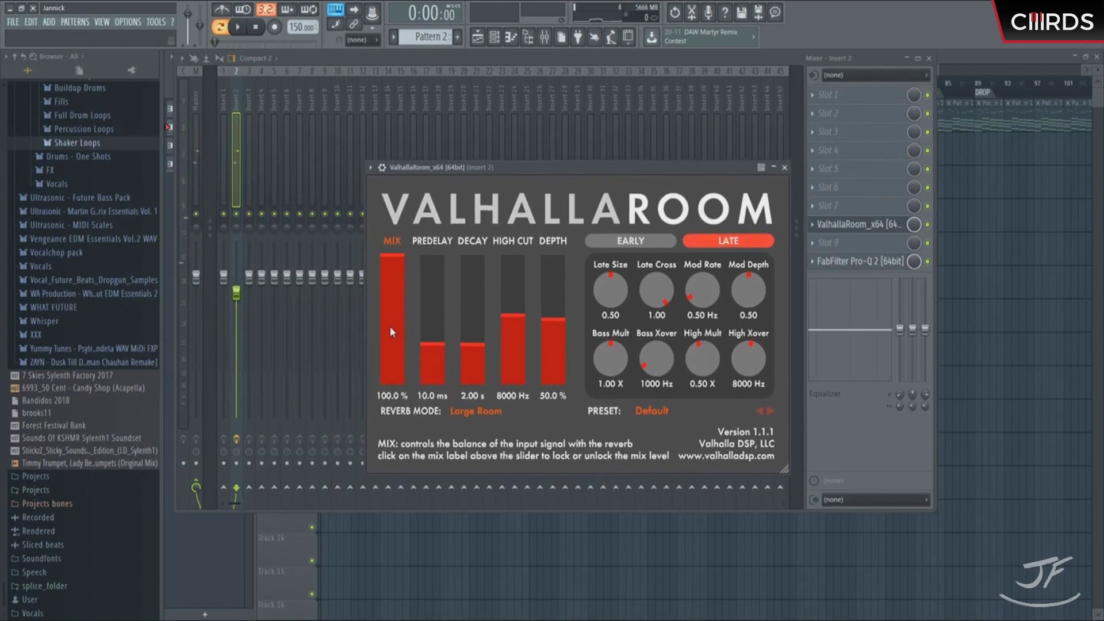
drag(393, 353, 459, 347)
key(space)
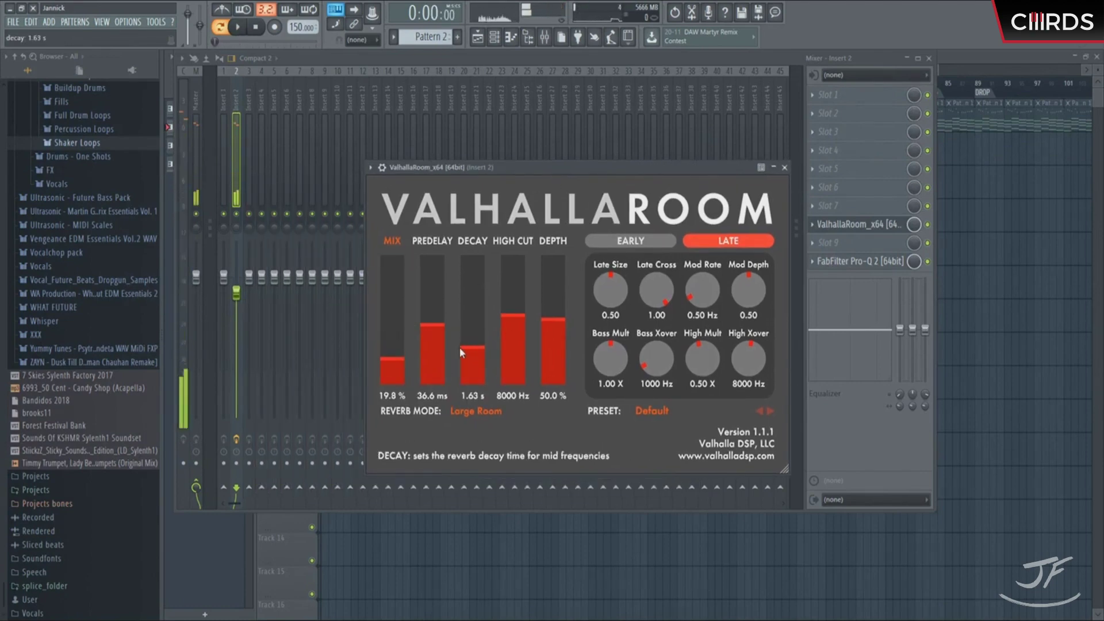
Fine-tune the reverb to a 17.1 % mix, 45.9 ms predelay, 8750 Hz high cut and 48.4 % depth.
click(393, 360)
drag(546, 318, 548, 320)
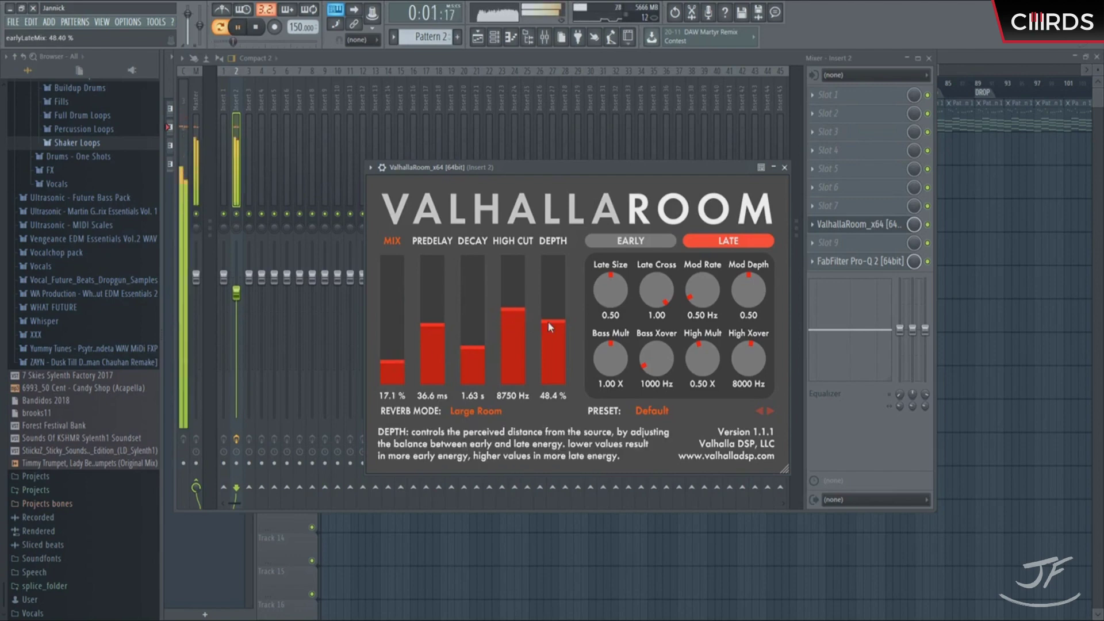
drag(435, 325, 436, 321)
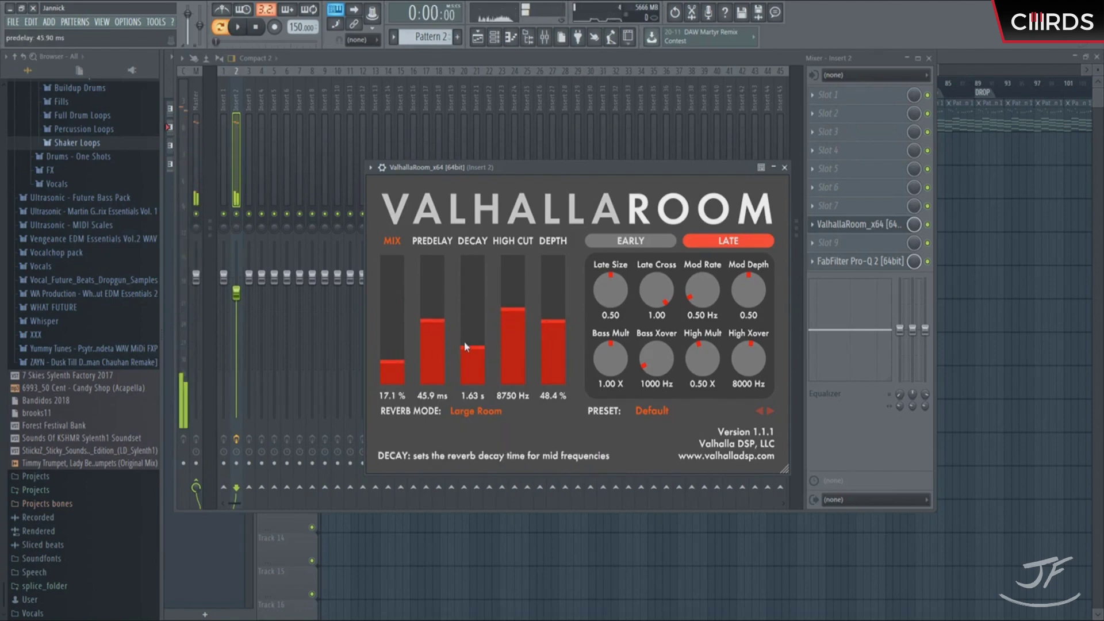
Adjust the reverb's mix and predelay further while auditioning the chords.
drag(392, 361, 395, 298)
key(space)
drag(428, 345, 428, 361)
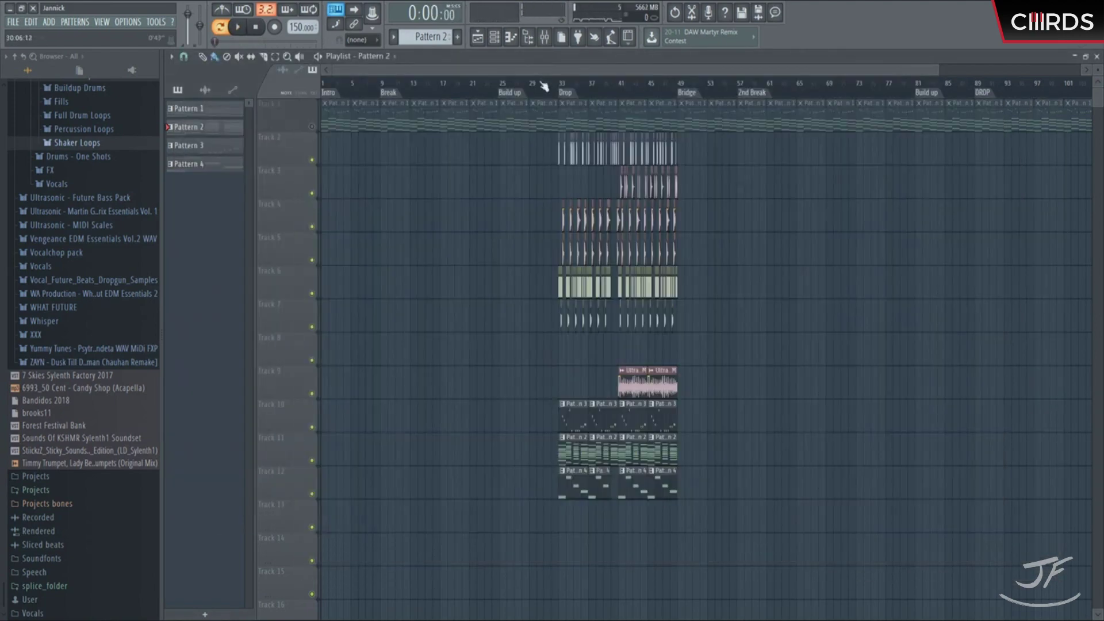
Play the drop from bar 33 to hear the EQ'd and reverbed chords in context.
click(559, 86)
key(space)
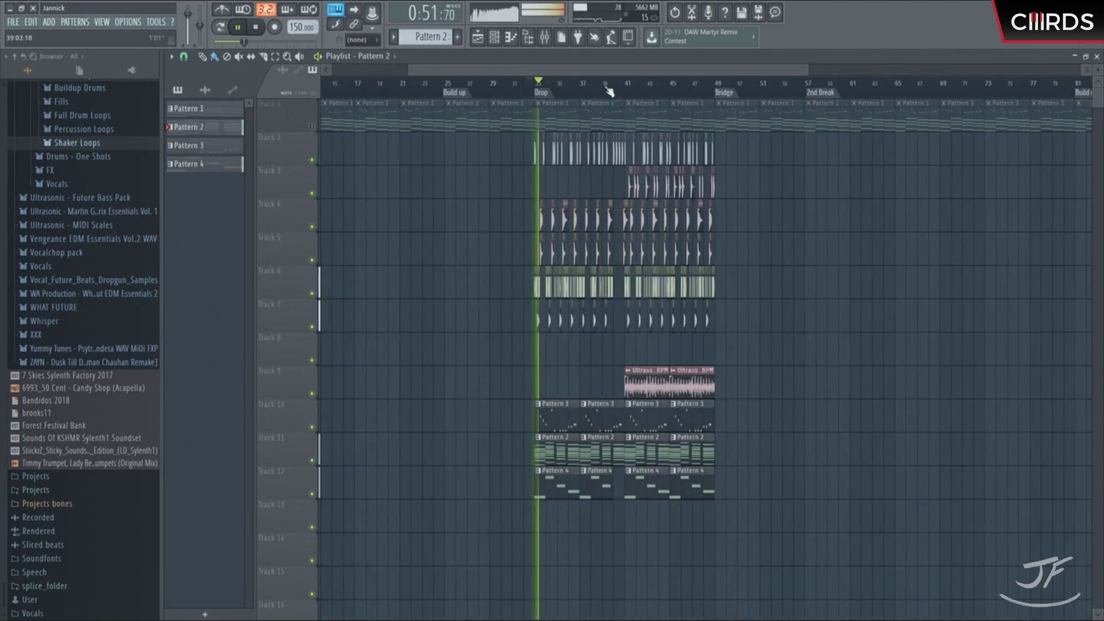
Replay the lead-in to the drop and bring up Pattern 2's channels for reference.
scroll(609, 91, up, 2)
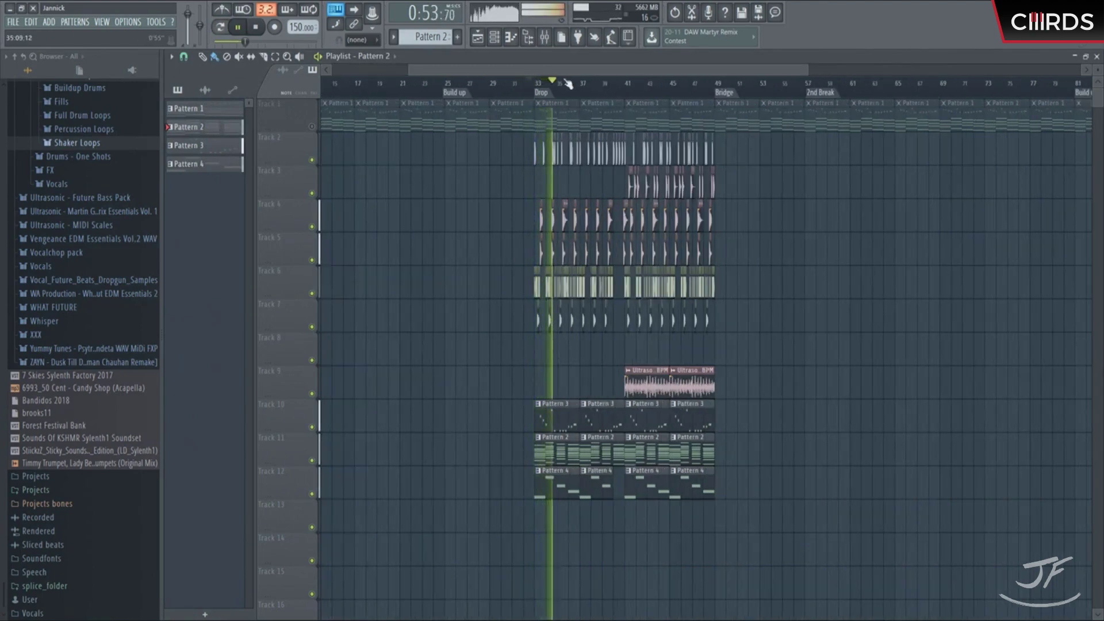
click(495, 38)
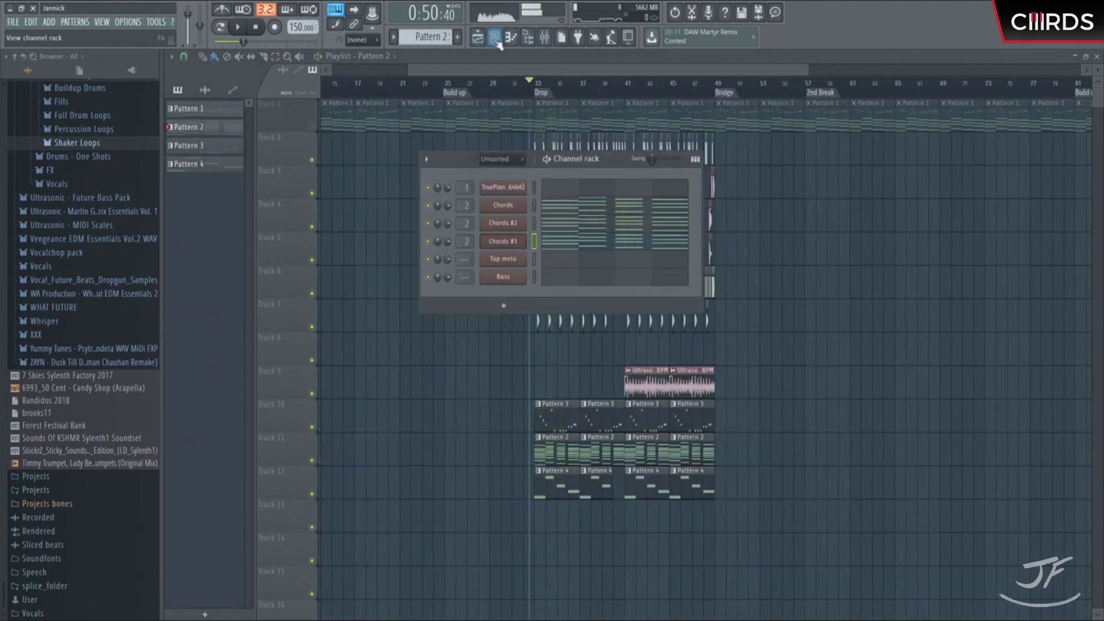
click(495, 38)
key(space)
click(494, 38)
key(space)
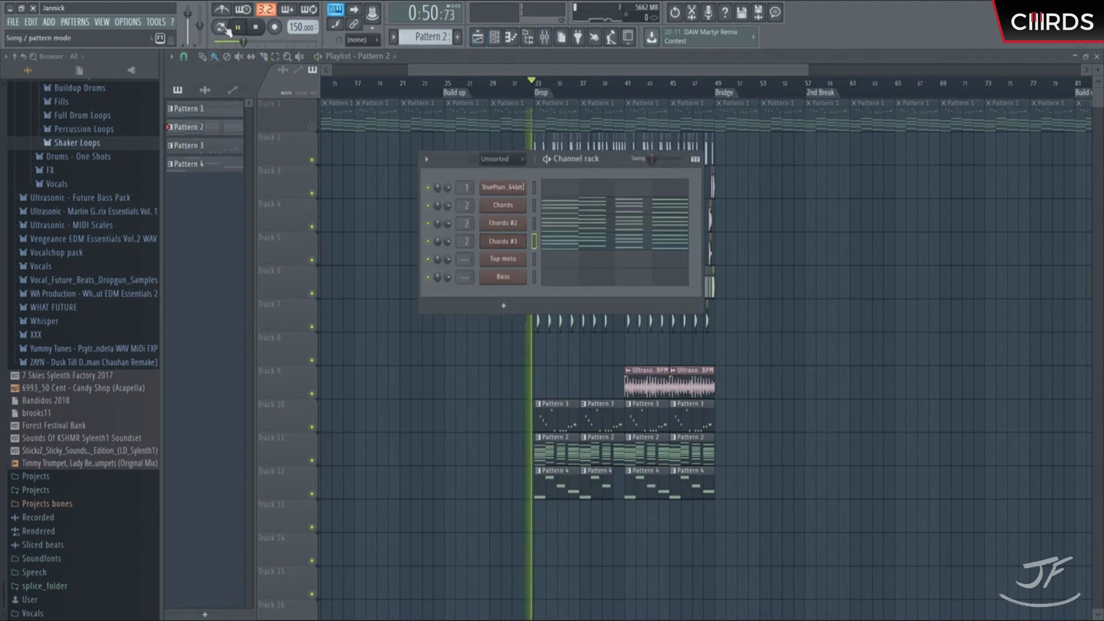
Load OTT in the second effect slot of mixer insert 2 with depth 40 %, time 48 % and downward strength about 45 %.
click(509, 38)
key(space)
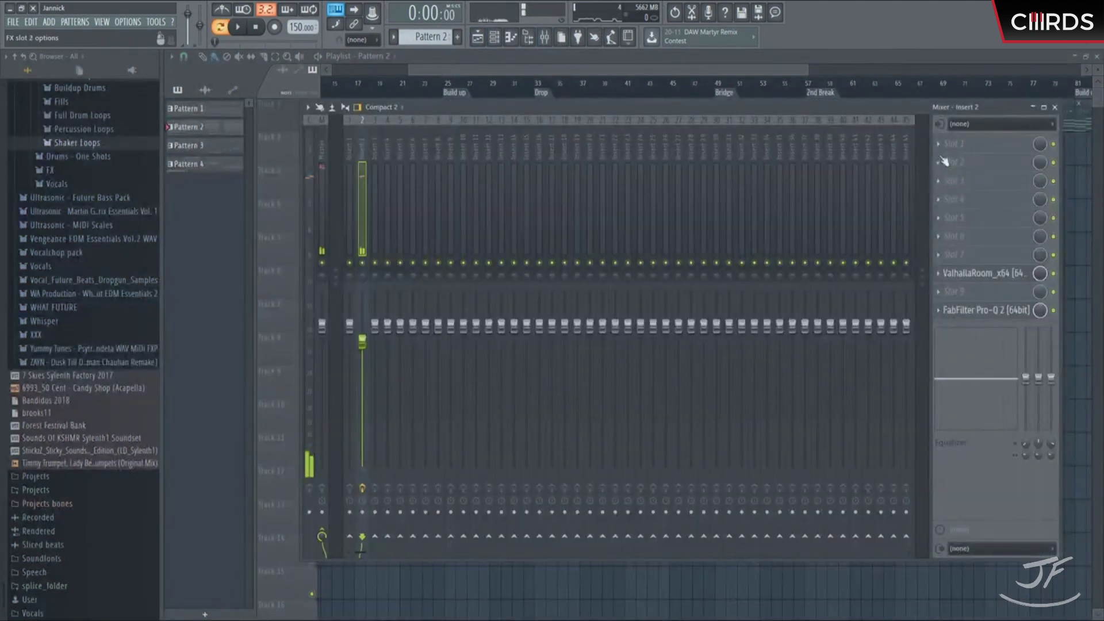
click(839, 168)
drag(339, 220, 540, 169)
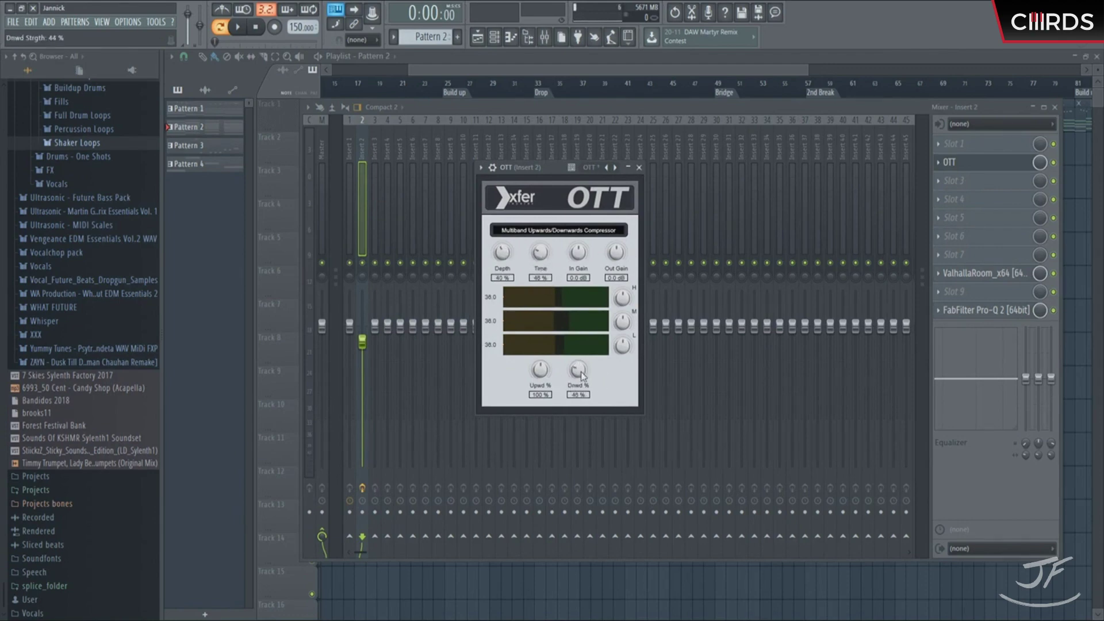
Audition the chords, reset OTT to its default program, and set time to 38 % and downward strength to about 45 %.
click(237, 30)
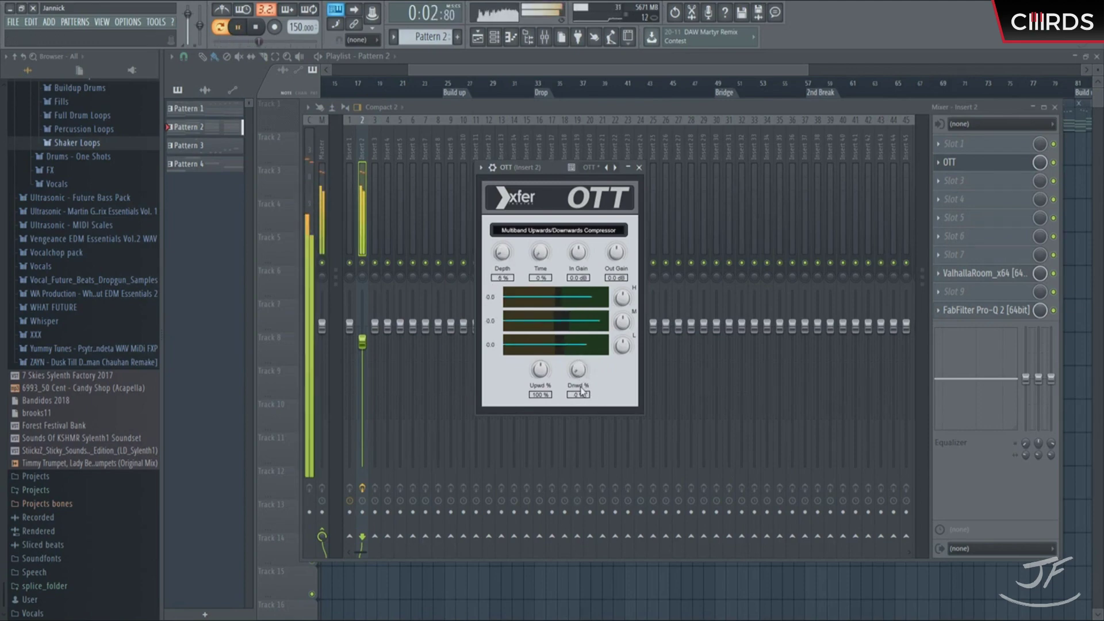
drag(581, 313, 580, 318)
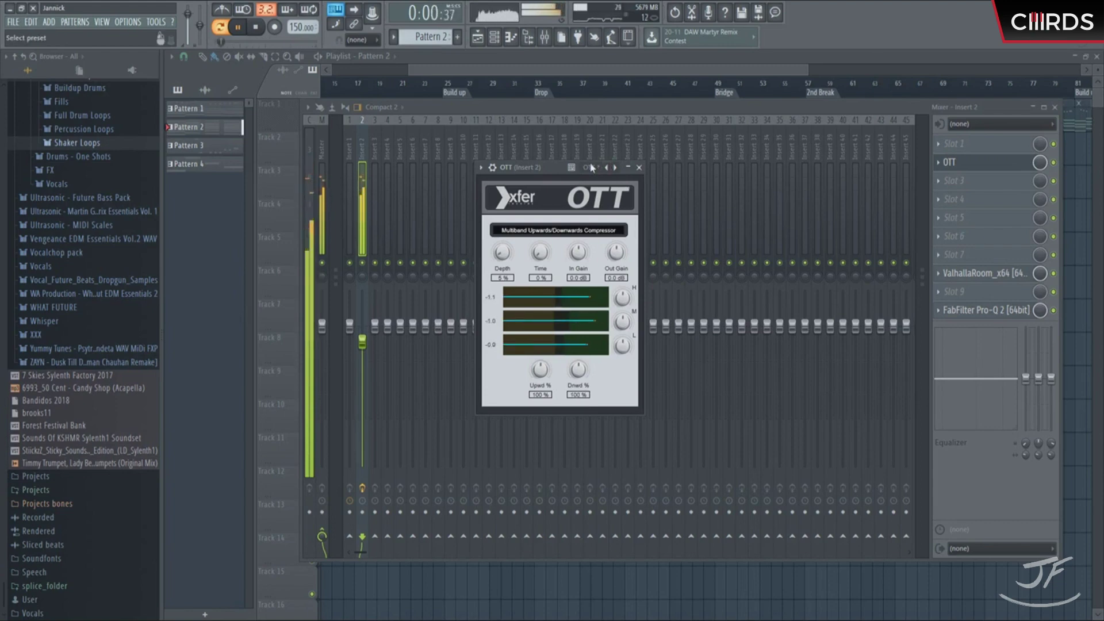
click(614, 168)
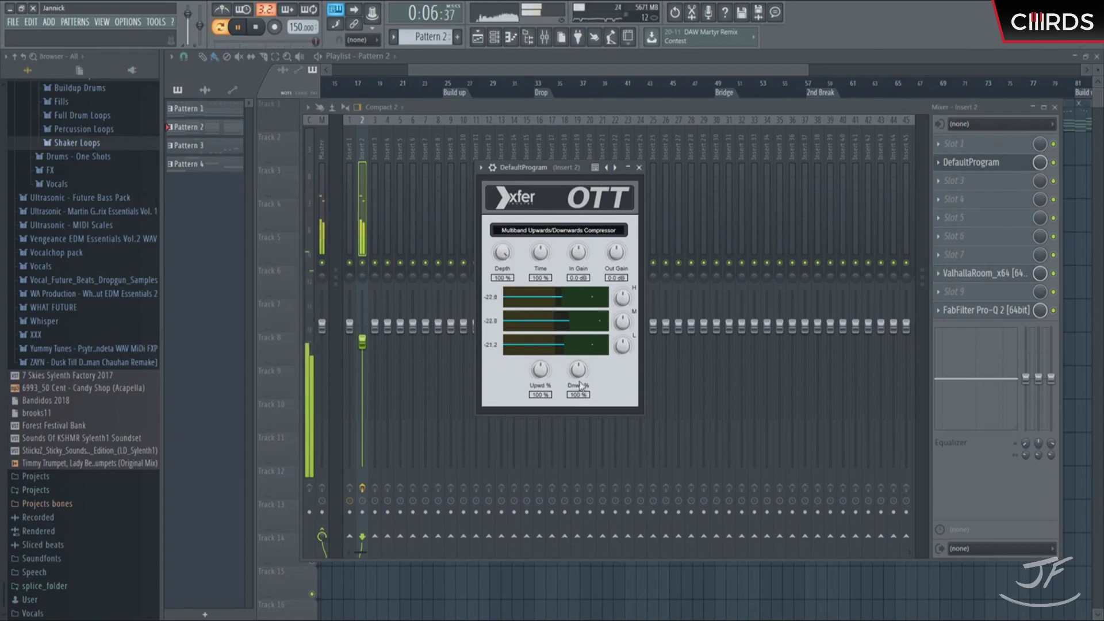
drag(542, 257, 532, 287)
mouse_move(578, 391)
mouse_down()
mouse_move(587, 381)
mouse_move(577, 374)
mouse_up()
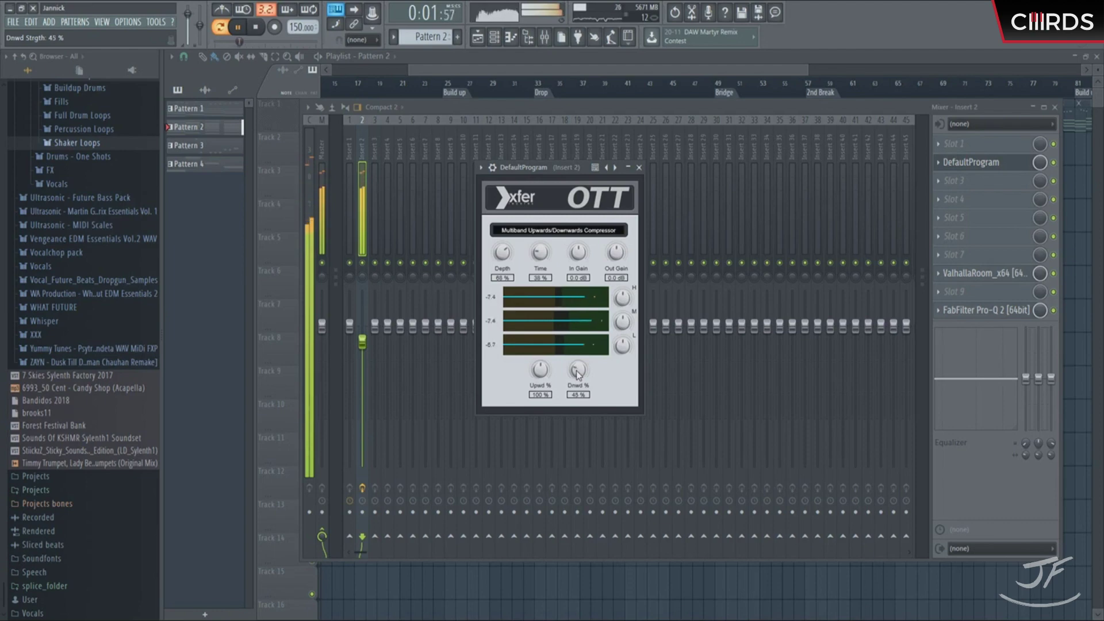
Close OTT, stop playback and move the compressor up to the first effect slot of insert 2.
click(639, 167)
key(space)
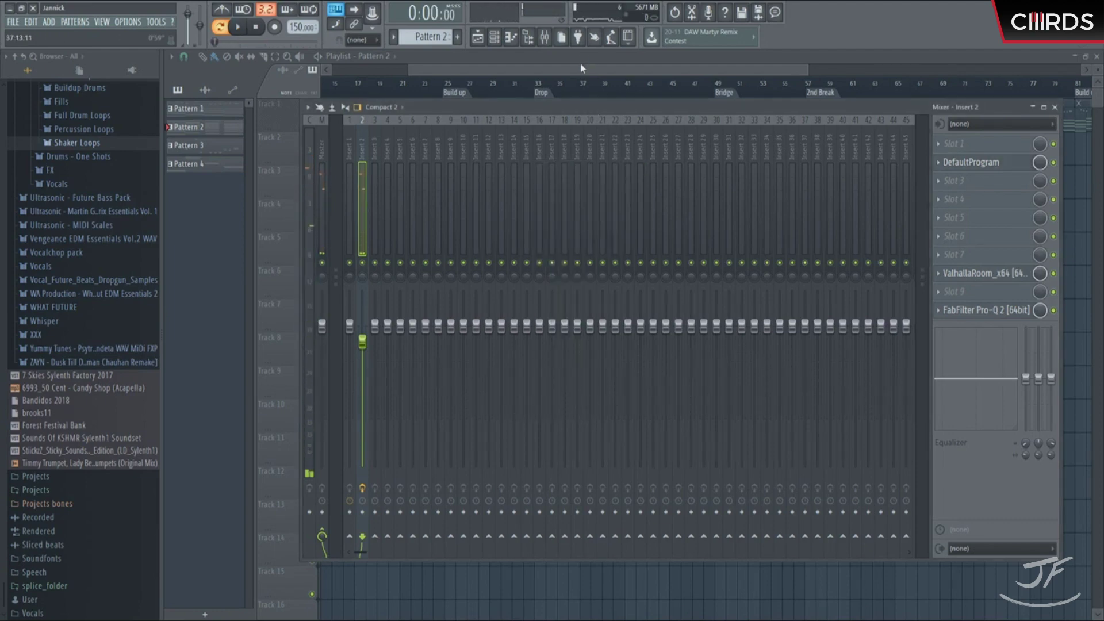
drag(999, 171, 1001, 149)
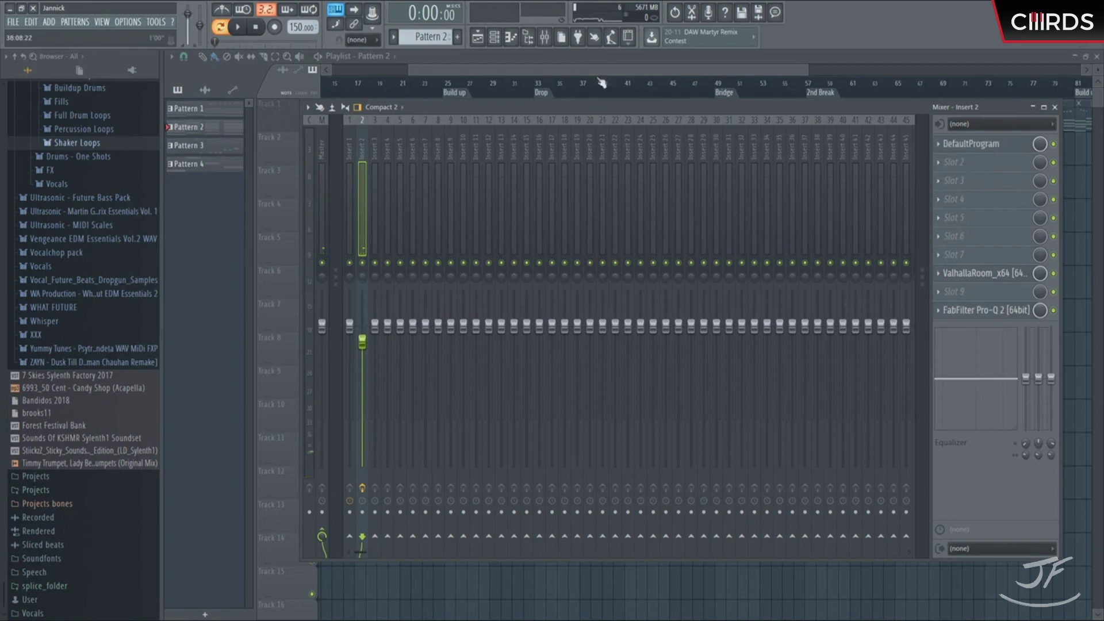
Clone the Chords #3 layer with its notes and set up the copy with Serum's Future Bass - CHORDS 06 preset, filter cutoff about 580 Hz.
key(F9)
key(space)
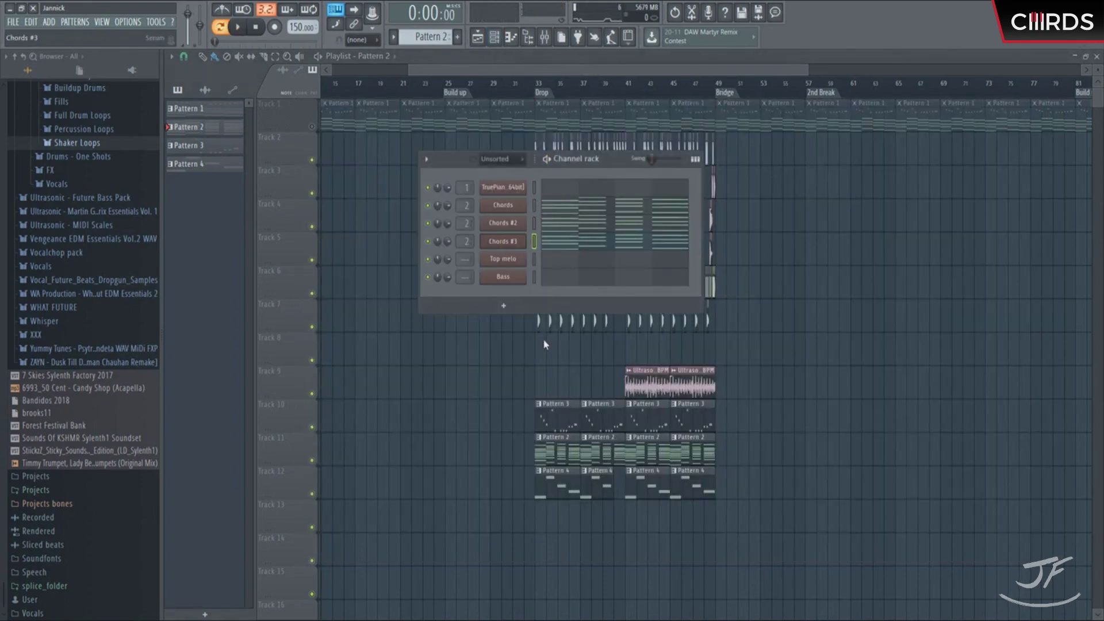
key(alt+c)
click(613, 159)
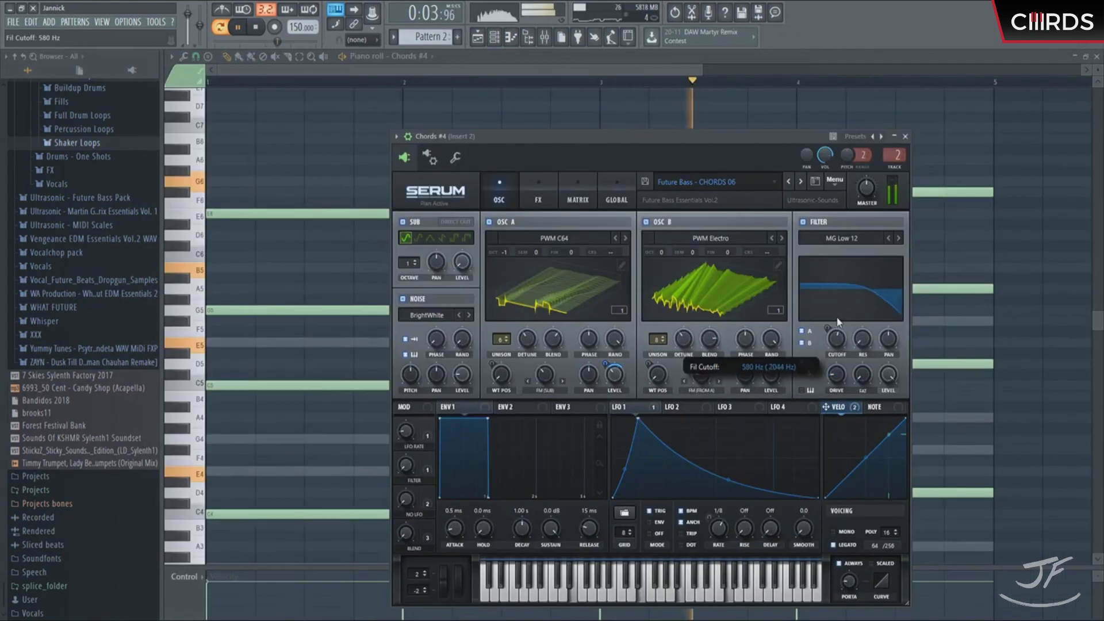
Play the drop from bar 33 in song mode to hear the added chord layer in context.
key(F6)
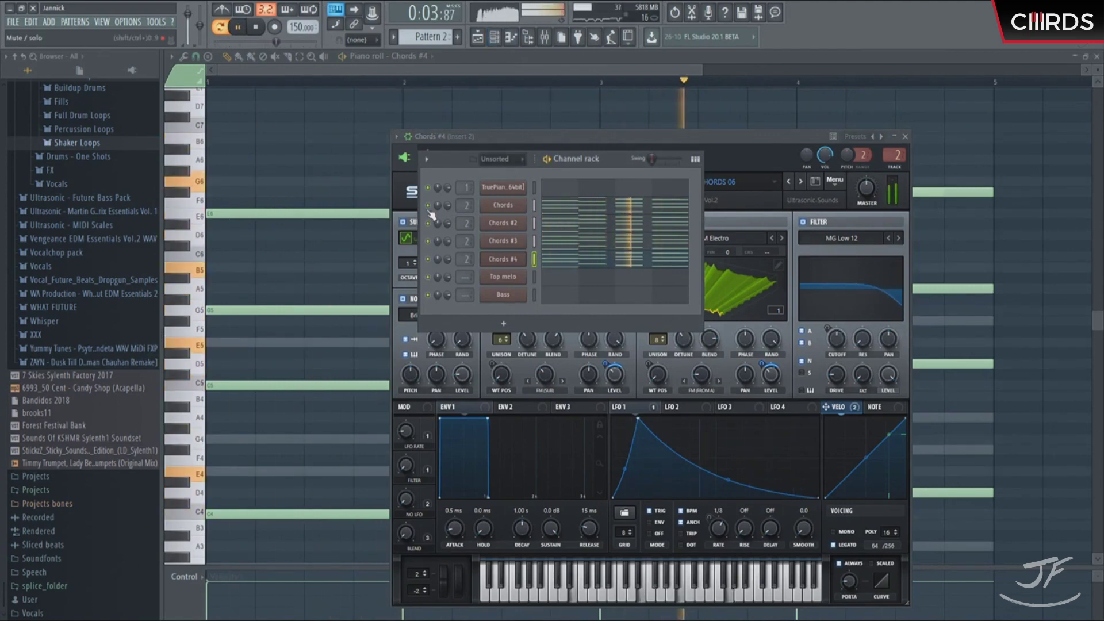
key(space)
click(477, 37)
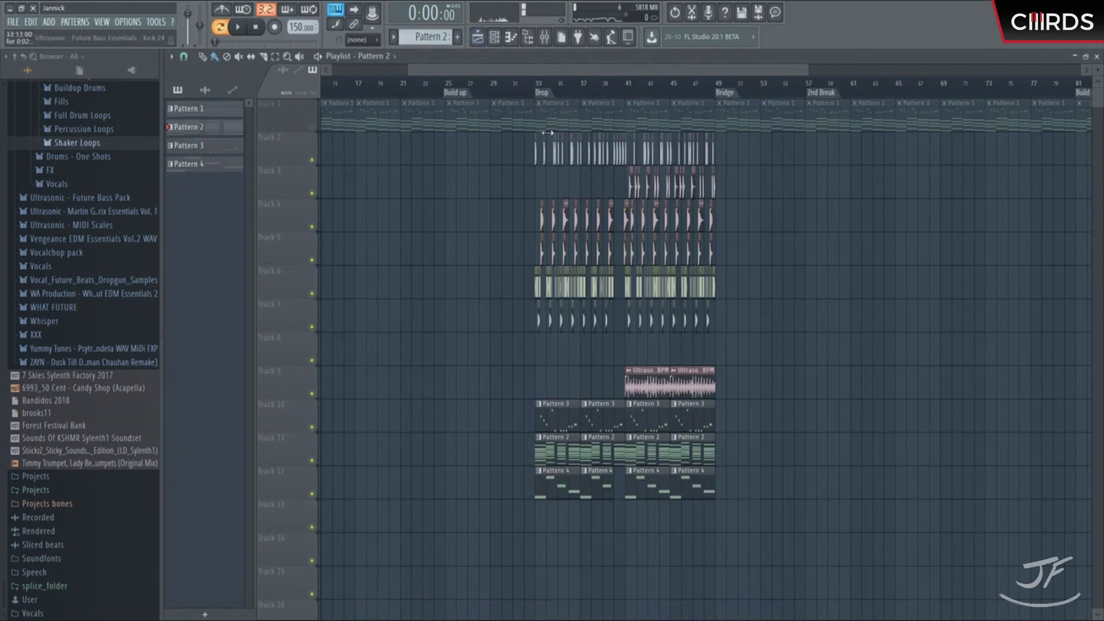
key(l)
key(space)
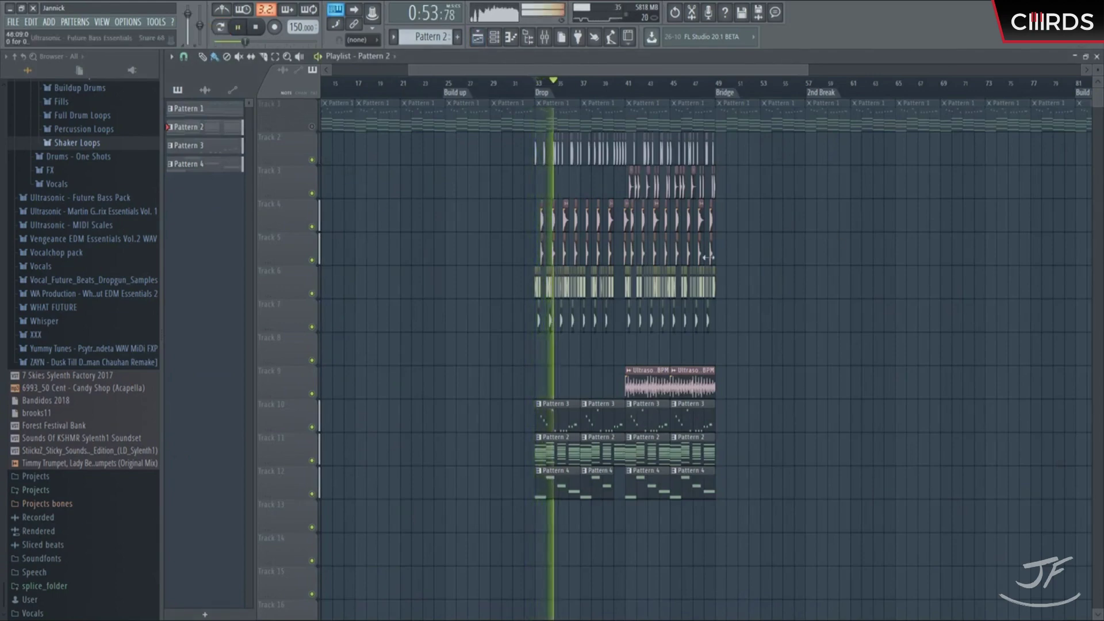
key(space)
Route Pattern 3's Top melo channel to mixer track 3 and clone it as a second Serum layer.
click(493, 37)
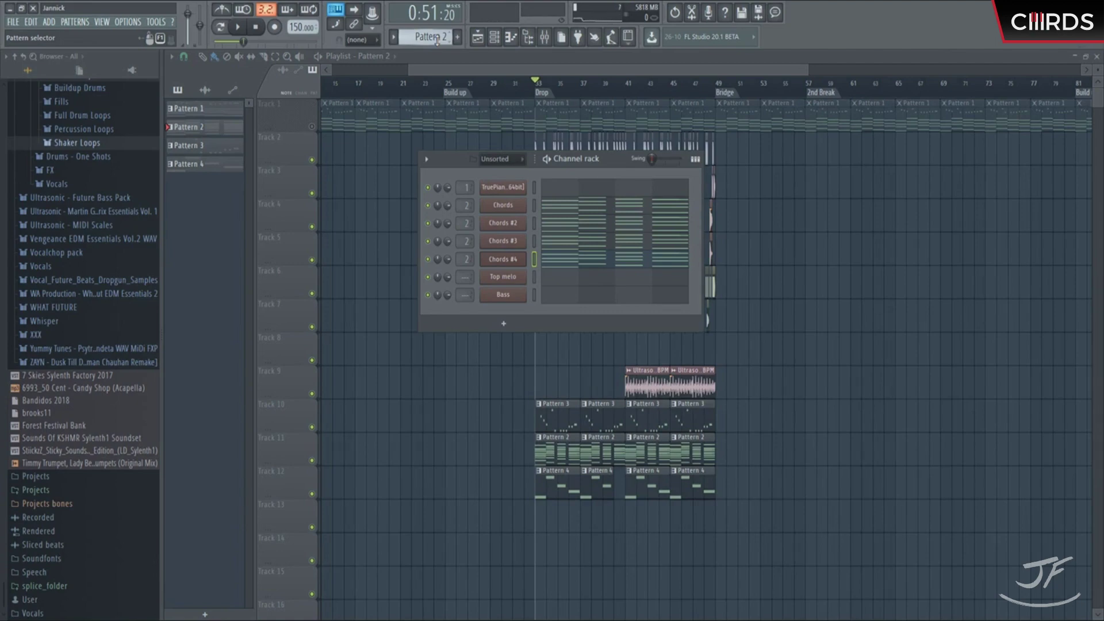
scroll(437, 42, down, 1)
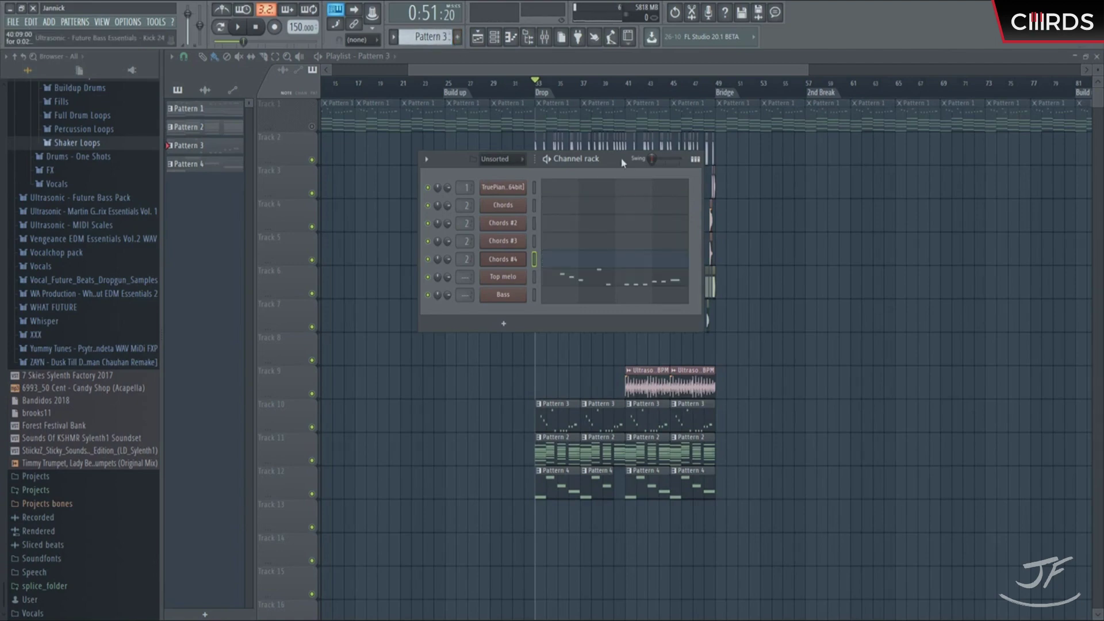
drag(622, 162, 597, 145)
click(477, 258)
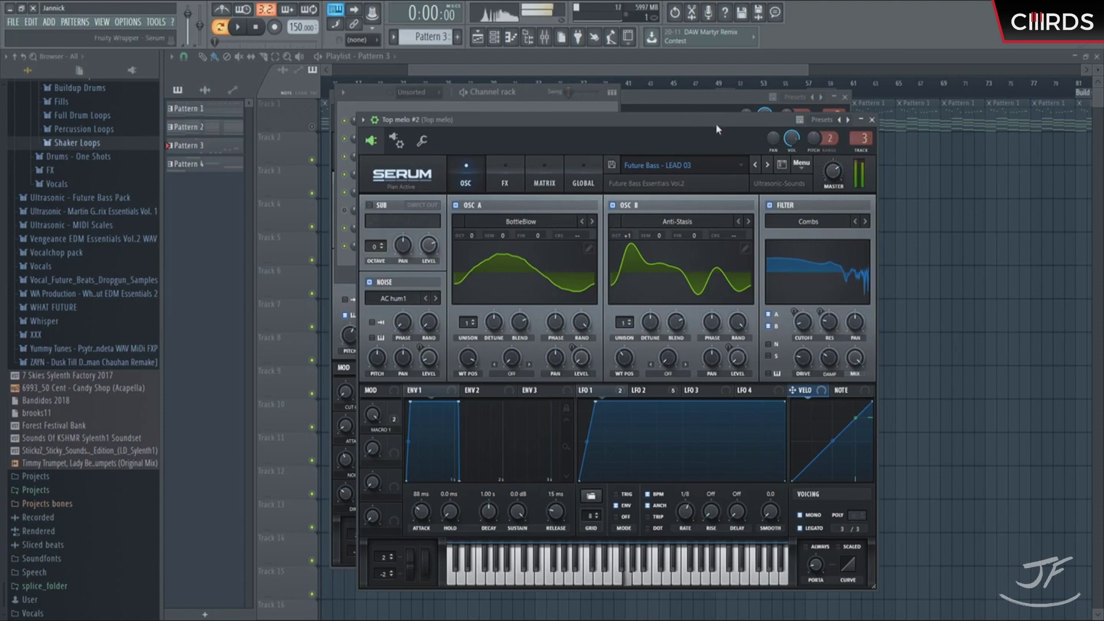
Load the Future Bass - LEAD 04 preset in Top melo #2 and audition the melody layers together.
click(767, 165)
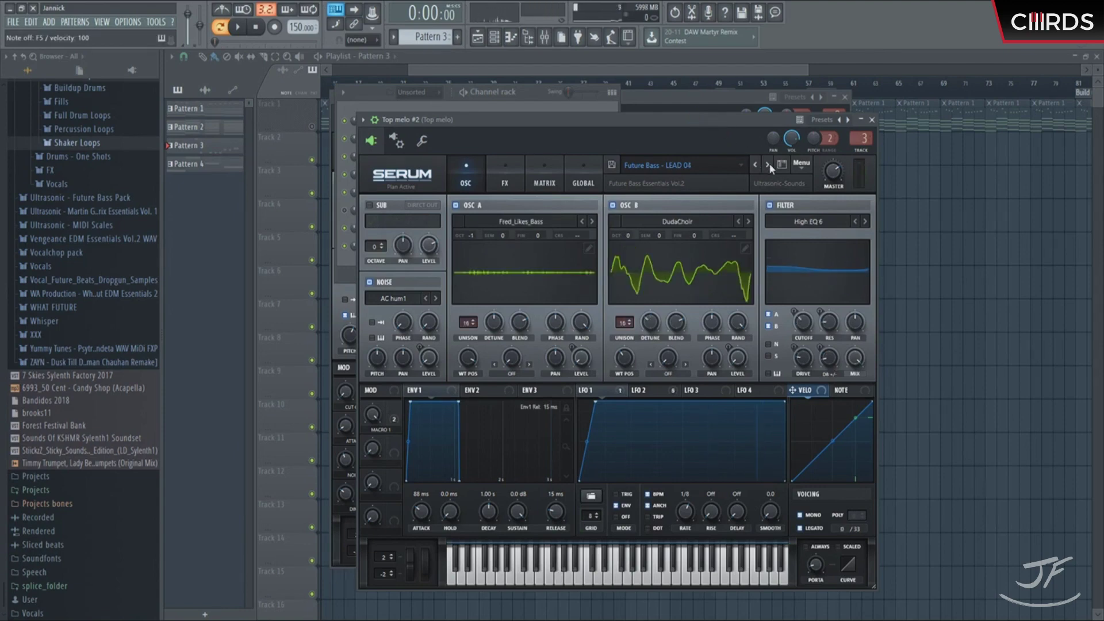
key(space)
click(529, 91)
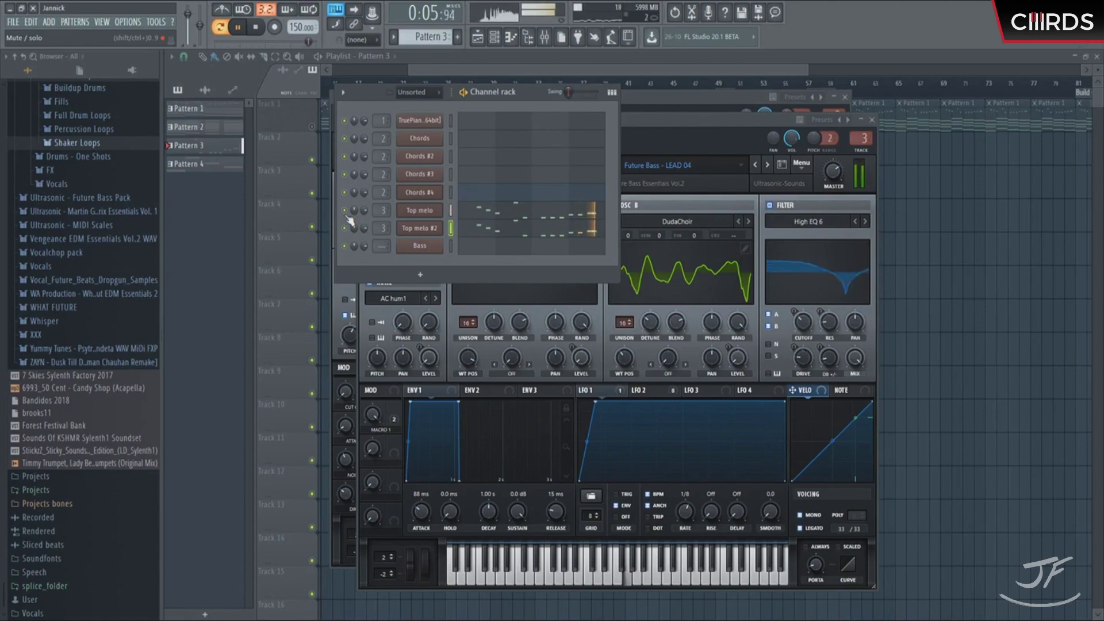
key(space)
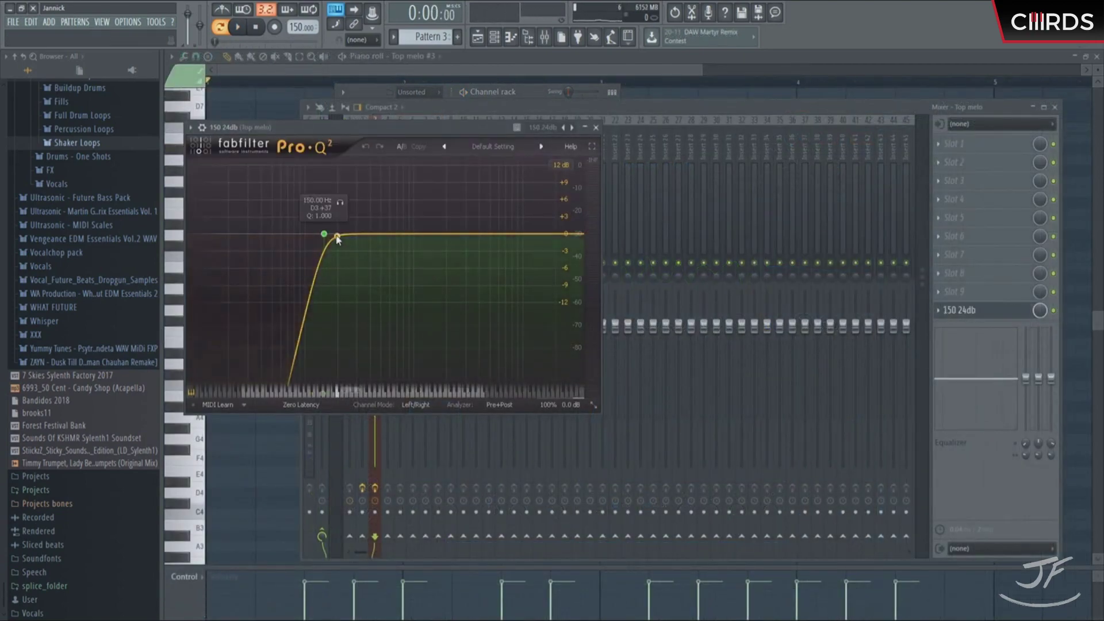
Add a high cut at the top of the spectrum in Top melo's Pro-Q 2 and soften the 150 Hz low cut.
drag(572, 234, 561, 236)
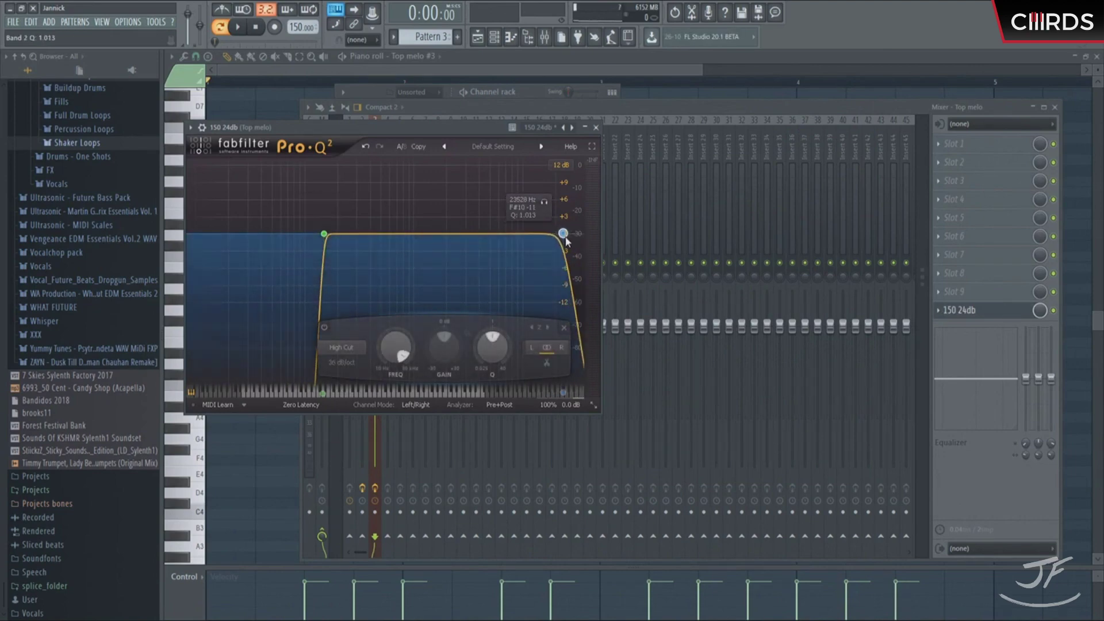
key(space)
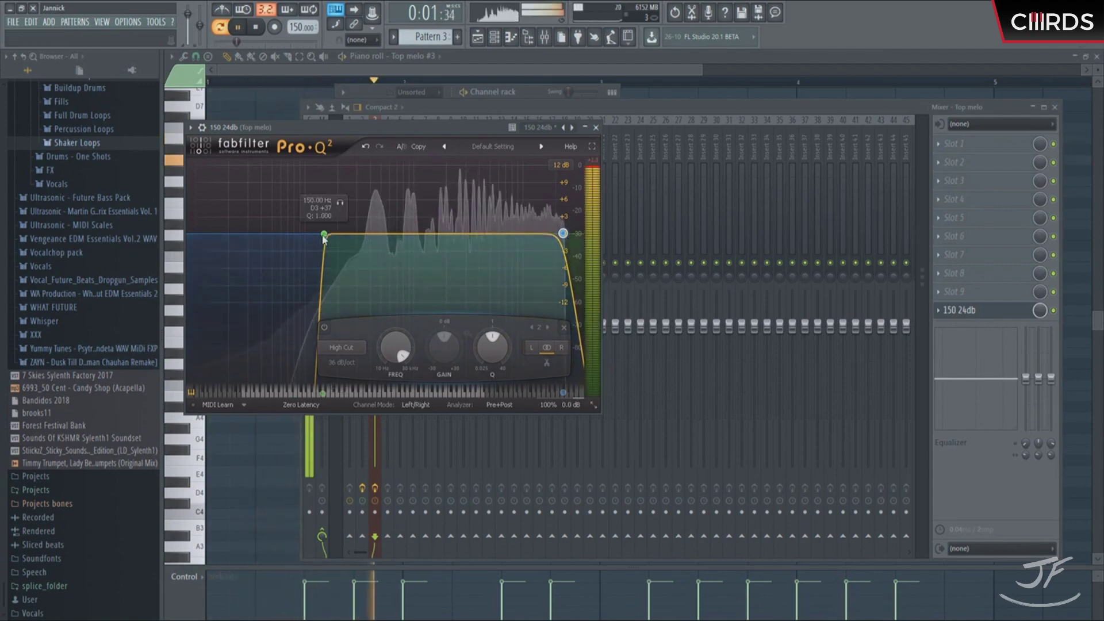
drag(324, 234, 321, 245)
Shape Top melo's EQ with a 2 dB boost near 11 kHz, a slight low-mid dip and a low cut at about 154 Hz.
click(508, 241)
drag(525, 235, 556, 236)
scroll(527, 224, up, 2)
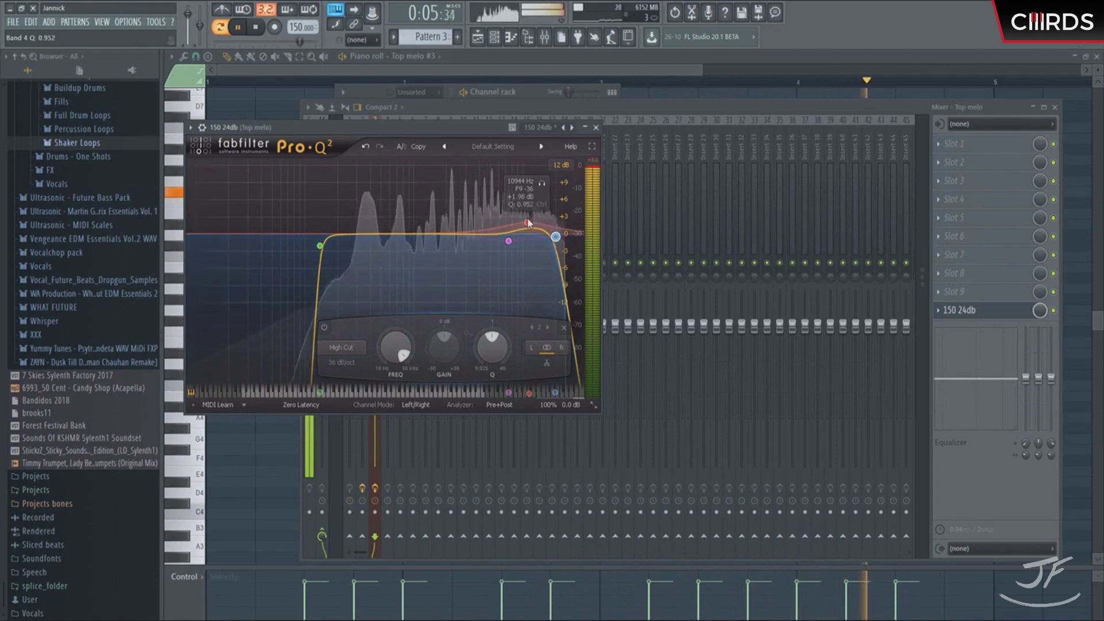
drag(372, 235, 326, 245)
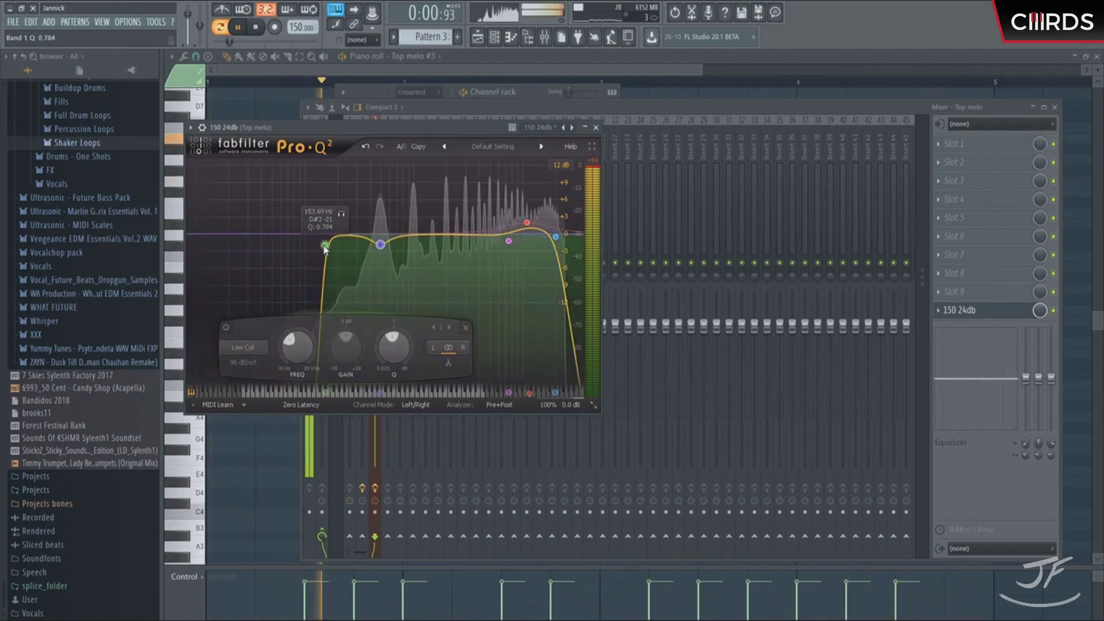
key(Escape)
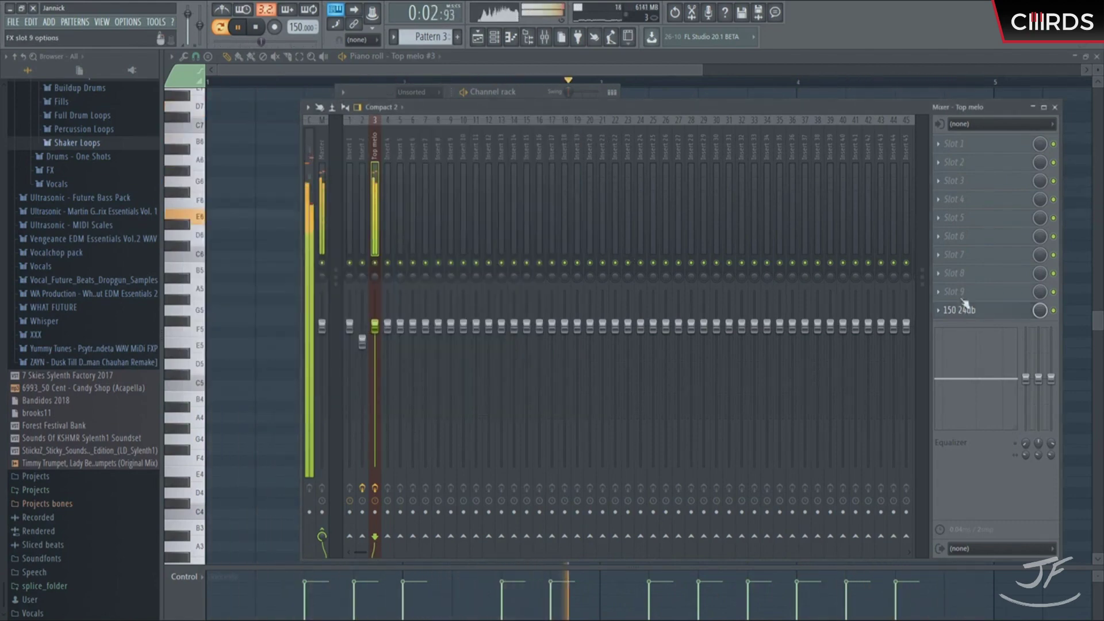
Load ValhallaRoom in Top melo's eighth effect slot with a 15.7 % mix, 43.1 ms predelay and 3.26 s decay.
click(941, 277)
click(873, 342)
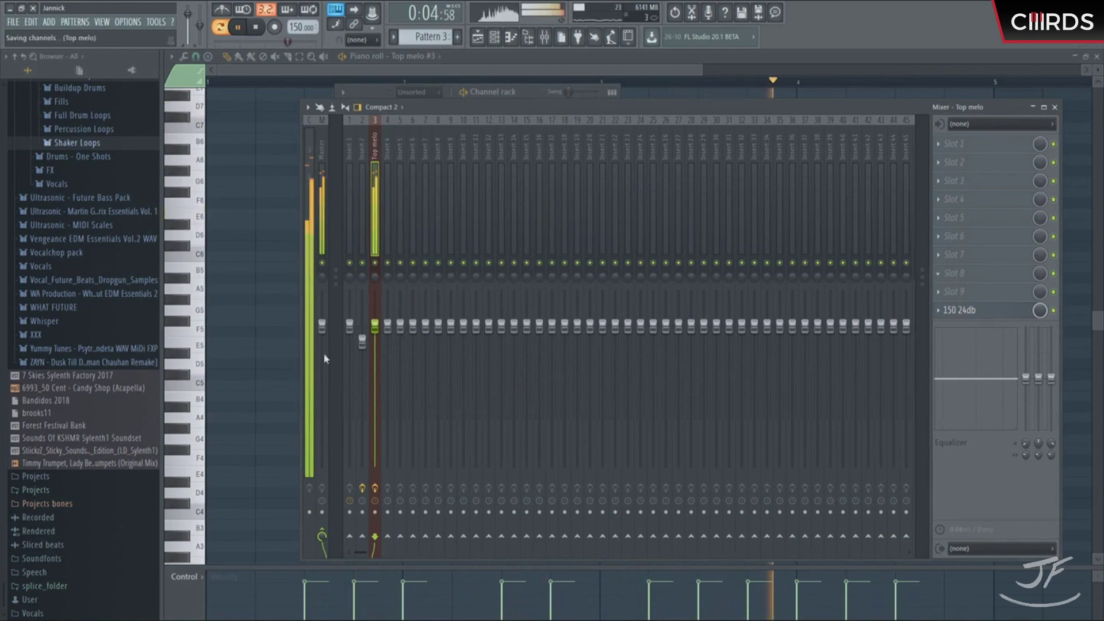
drag(309, 396, 375, 377)
drag(341, 380, 376, 390)
drag(304, 408, 299, 416)
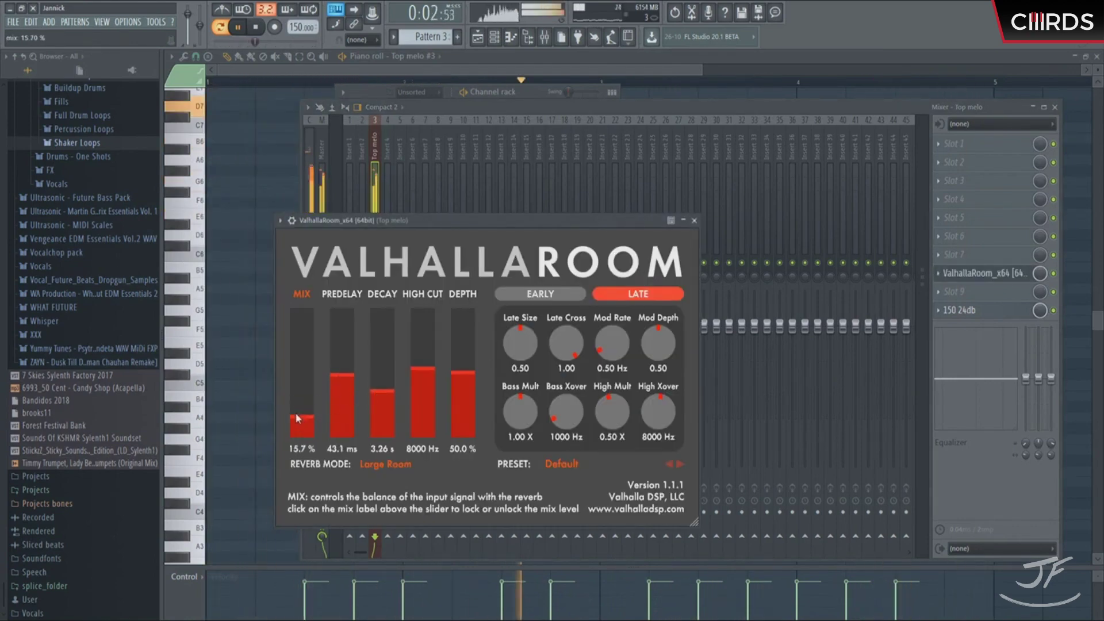
Refine Top melo's reverb to a 20.7 % mix, 48.8 ms predelay and 3.54 s decay, and close it.
drag(342, 376, 372, 388)
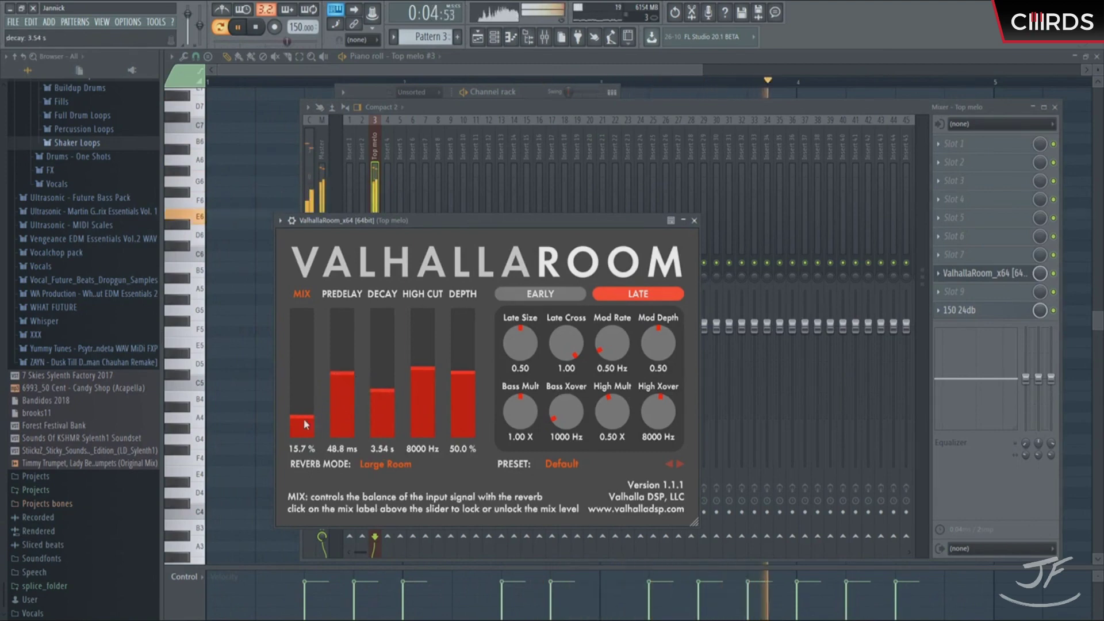
drag(305, 422, 310, 416)
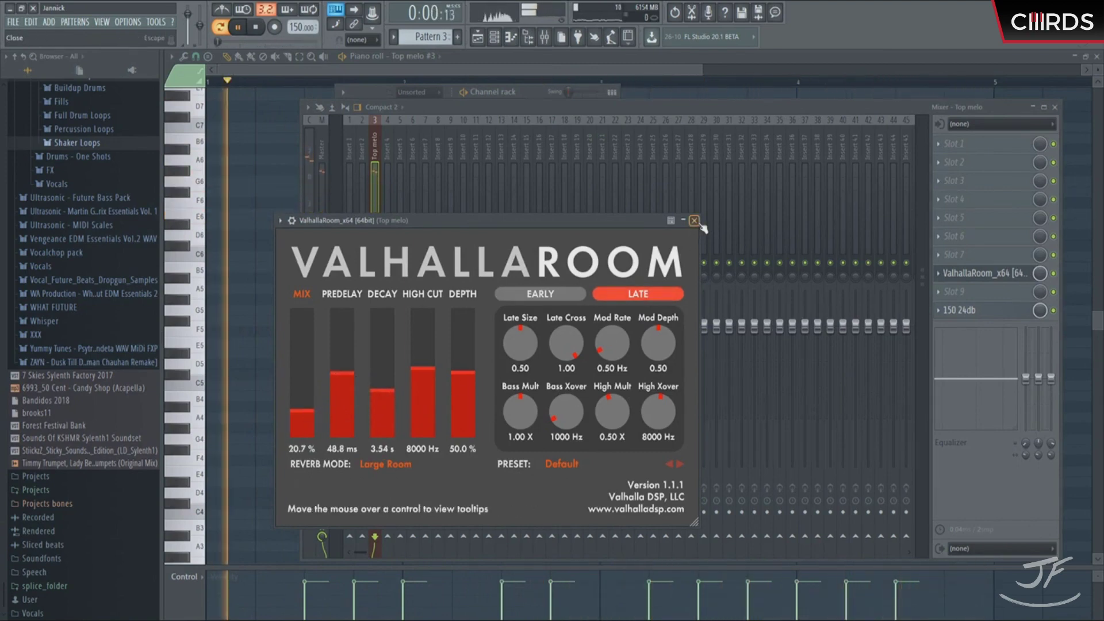
click(694, 221)
Play the drop from bar 33 to hear the processed top melody, and bring up the Top melo mixer track.
key(space)
click(477, 37)
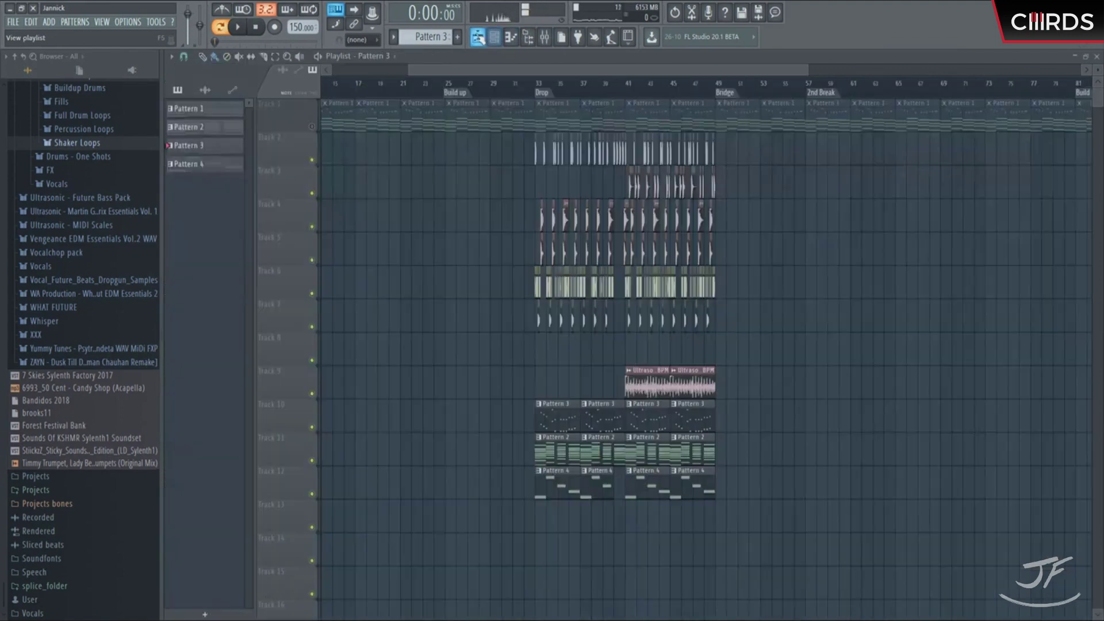
click(532, 93)
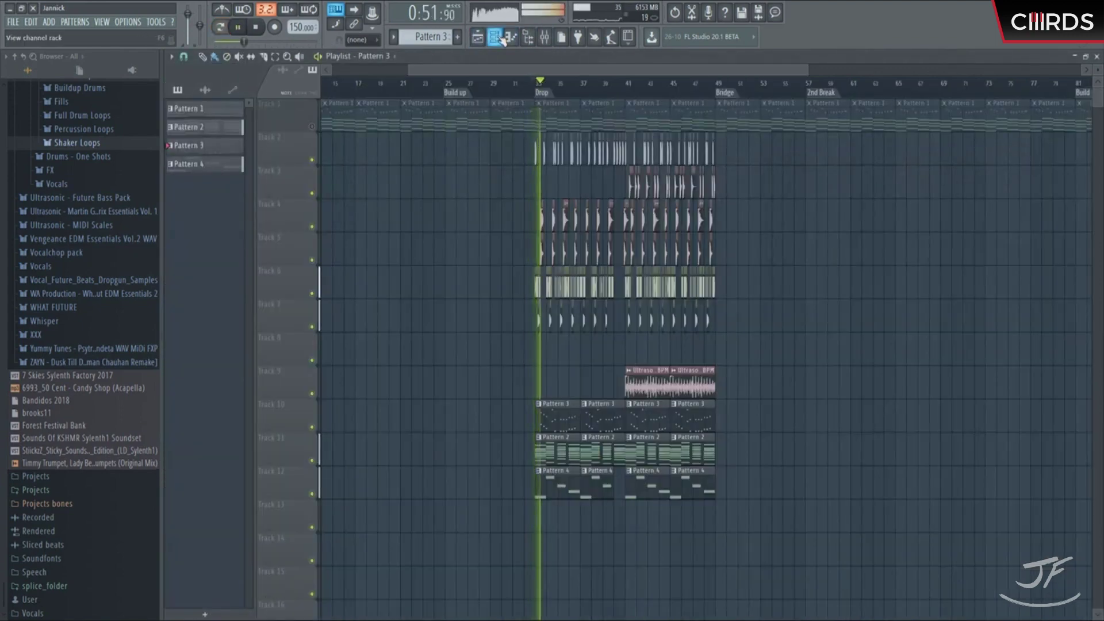
key(F6)
key(F6)
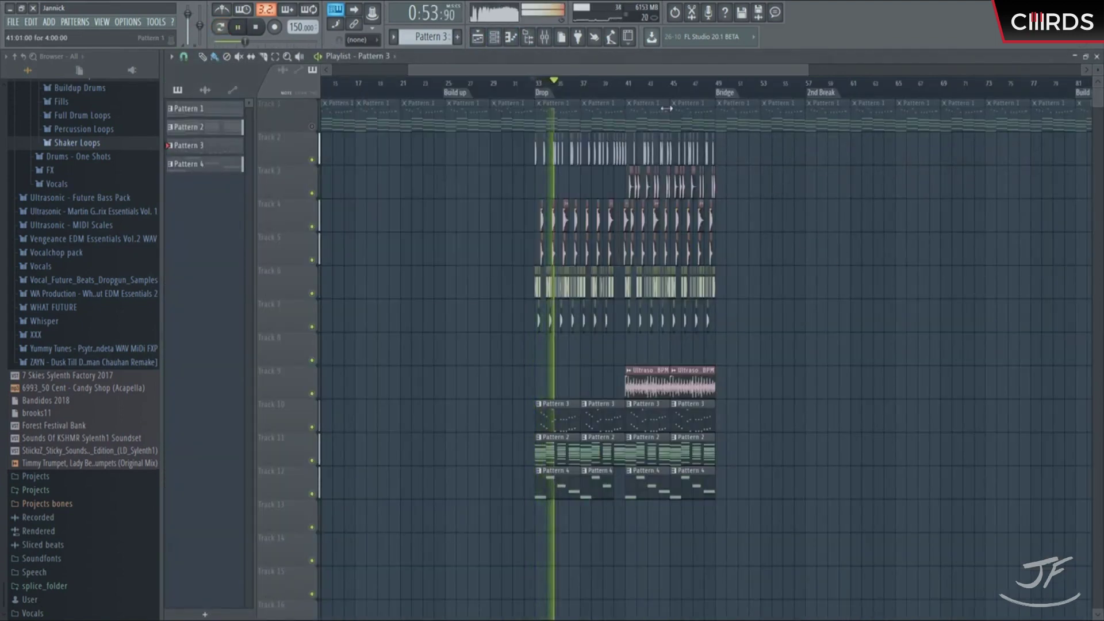
scroll(612, 94, up, 3)
key(F9)
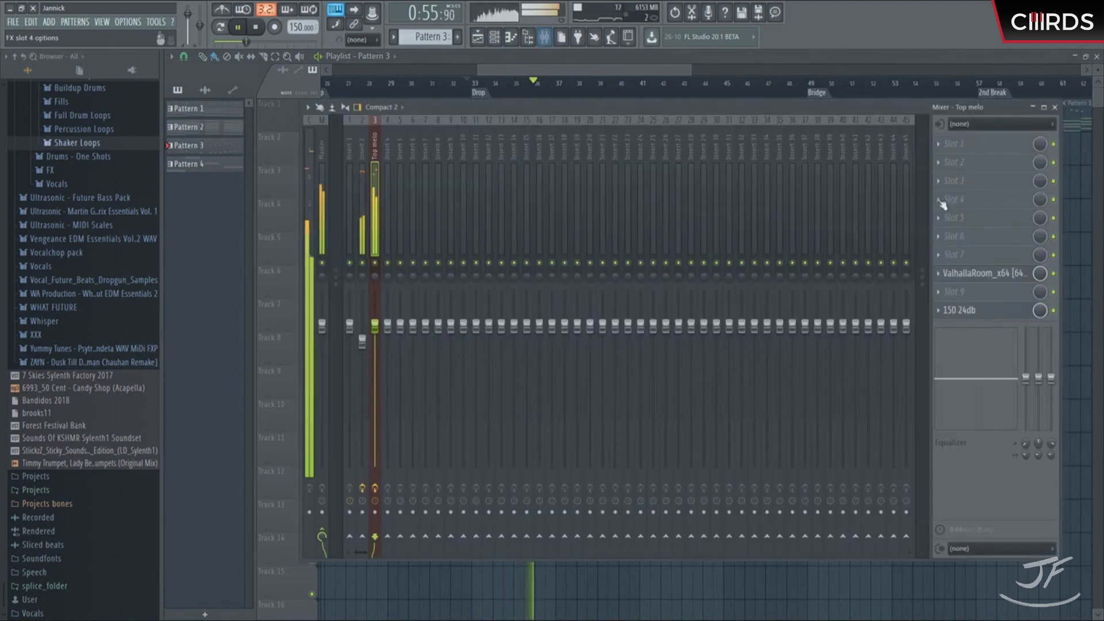
Load CamelCrusher in Top melo's first effect slot and choose the British Clean patch while the drop plays.
key(space)
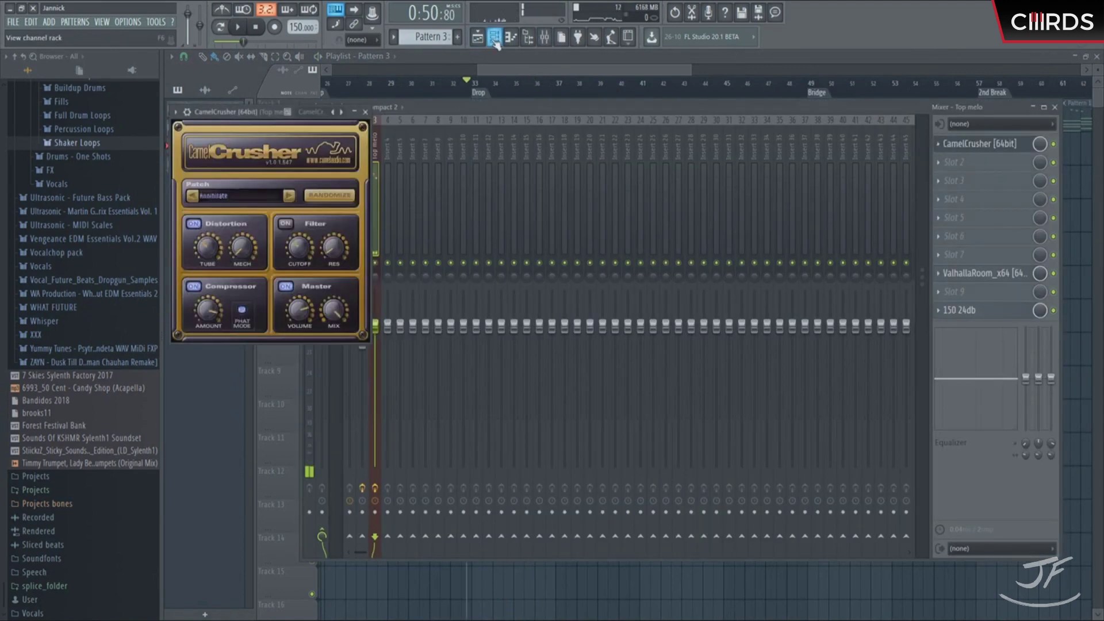
key(F6)
drag(556, 107, 651, 161)
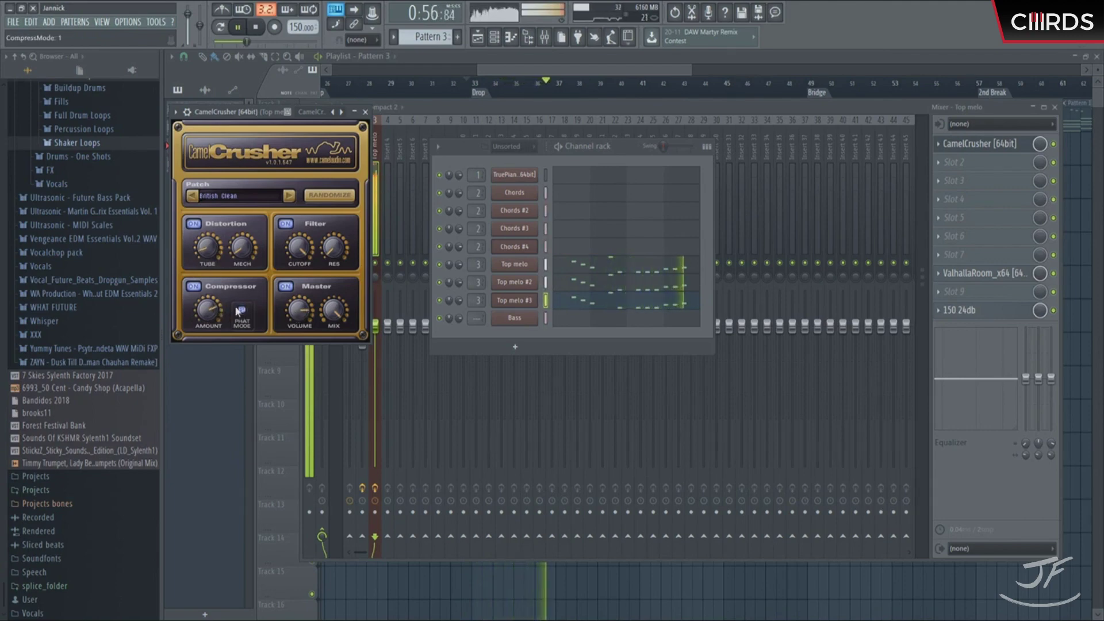
Lower Top melo's fader to about -2.5 dB and set its ValhallaRoom to an 18.0 % mix and 1.55 s decay.
click(492, 111)
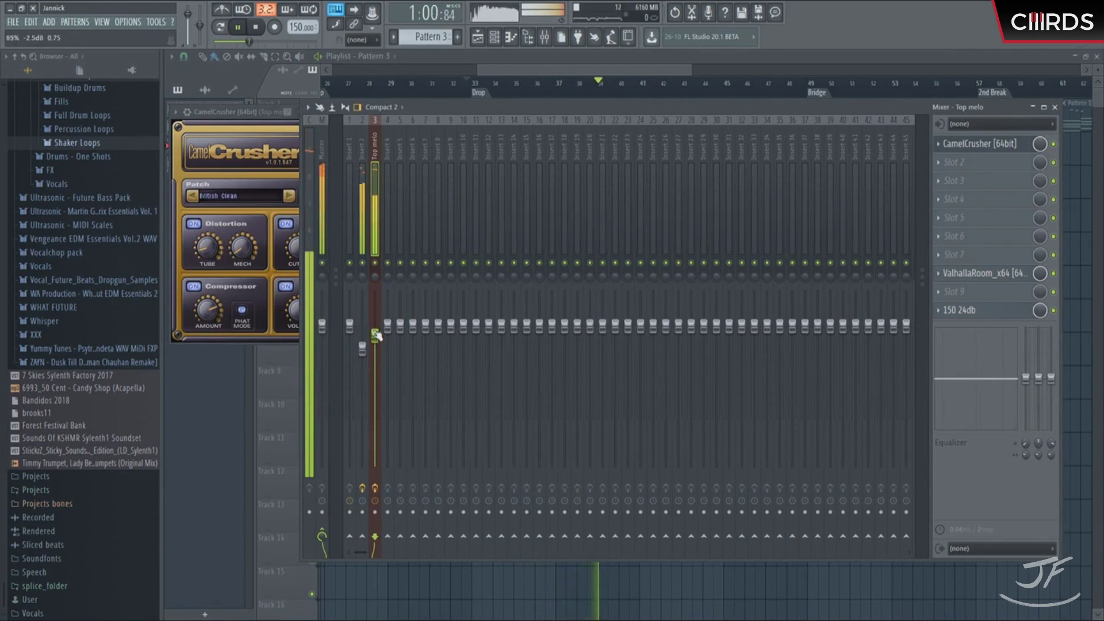
drag(374, 326, 377, 336)
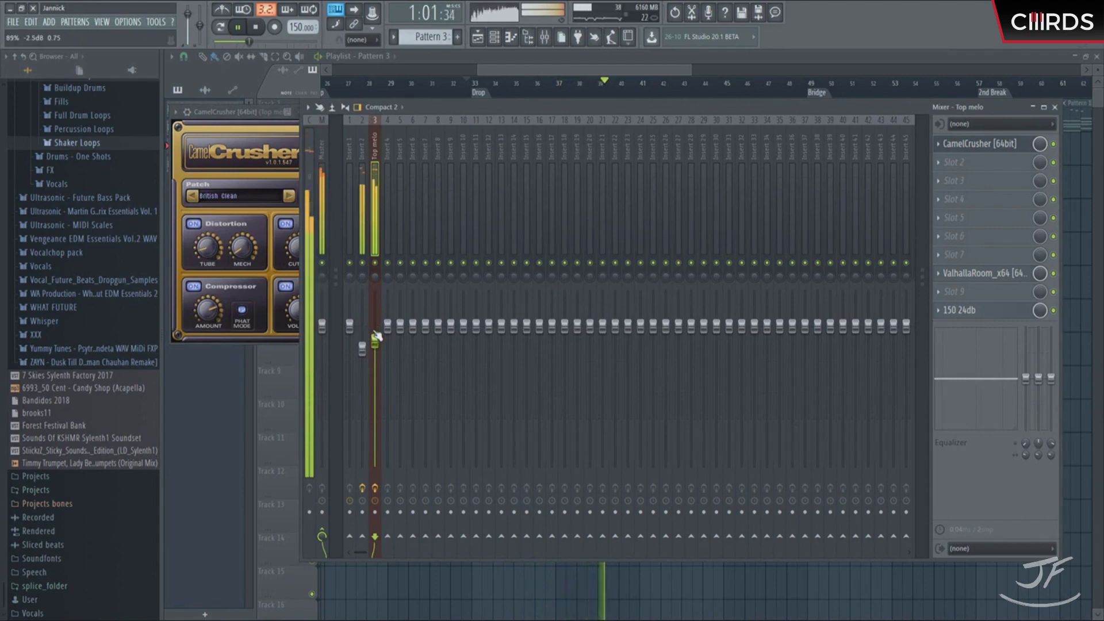
click(978, 273)
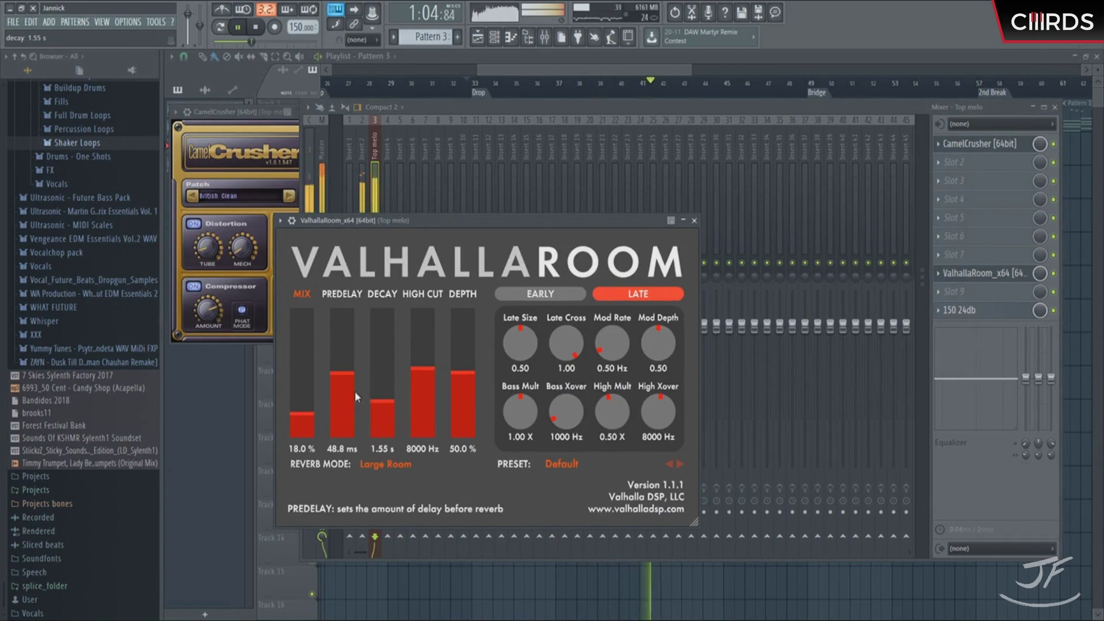
click(694, 220)
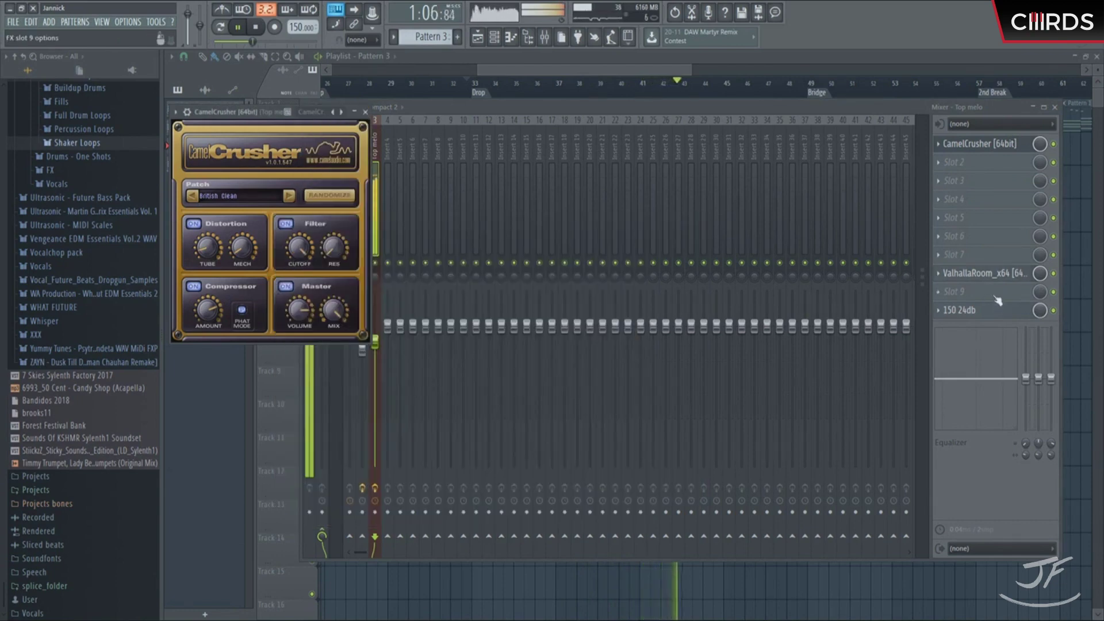
Soften the low cut of Top melo's EQ to a Q of about 0.277 and delete the boost near 11 kHz.
click(978, 310)
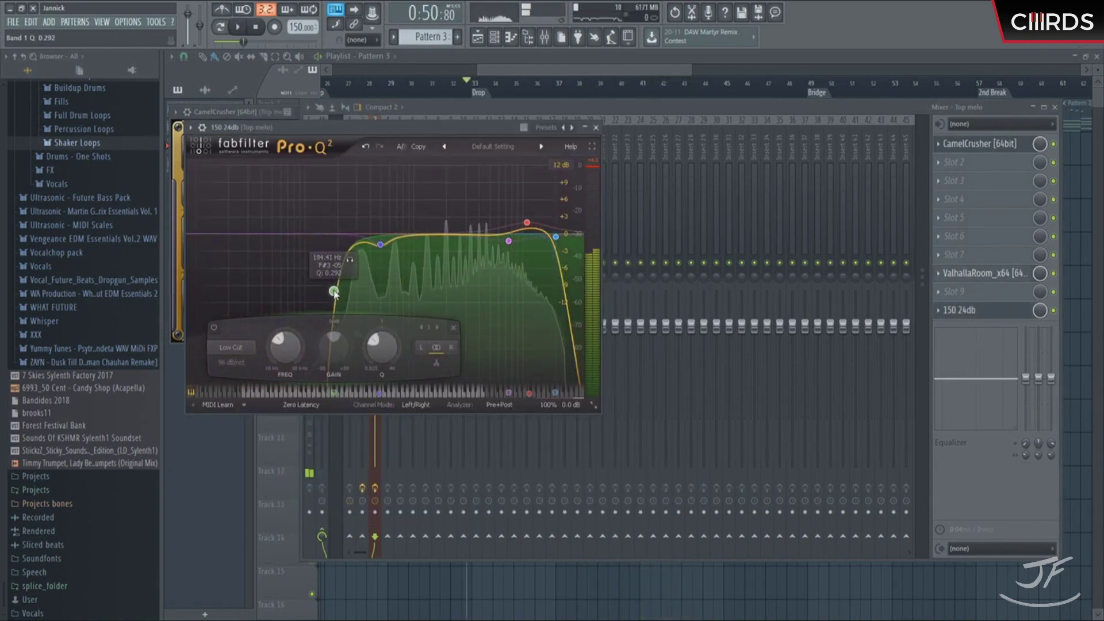
scroll(334, 293, down, 1)
click(527, 222)
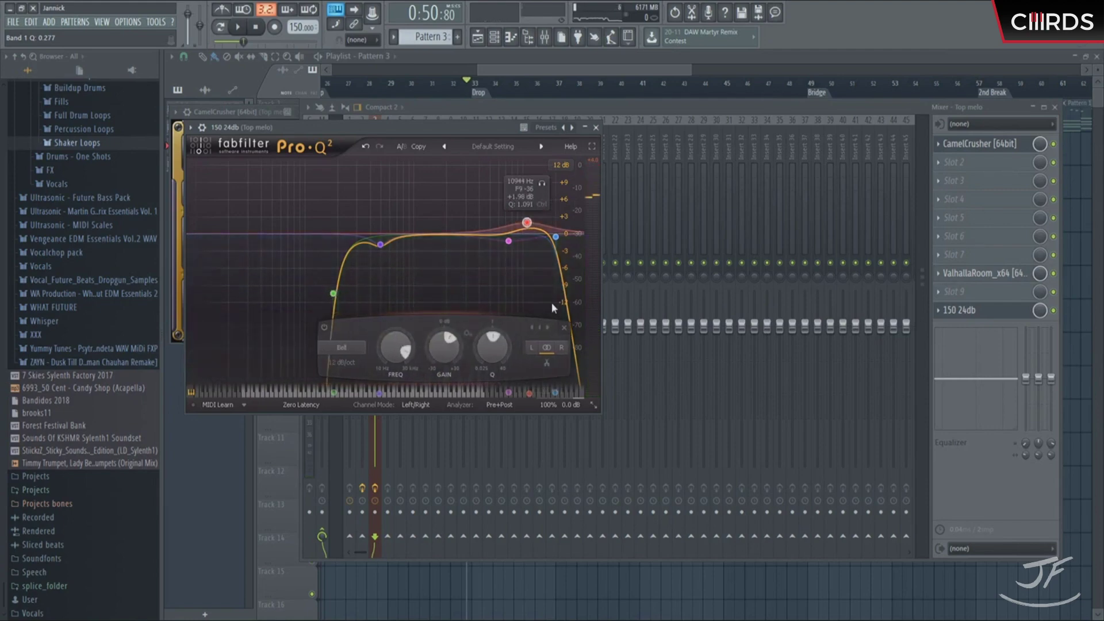
key(Delete)
Loop Pattern 3, soften Top melo's high cut to a Q of about 0.44 and shift the low-mid dip slightly lower in frequency.
key(space)
click(221, 27)
scroll(514, 253, down, 5)
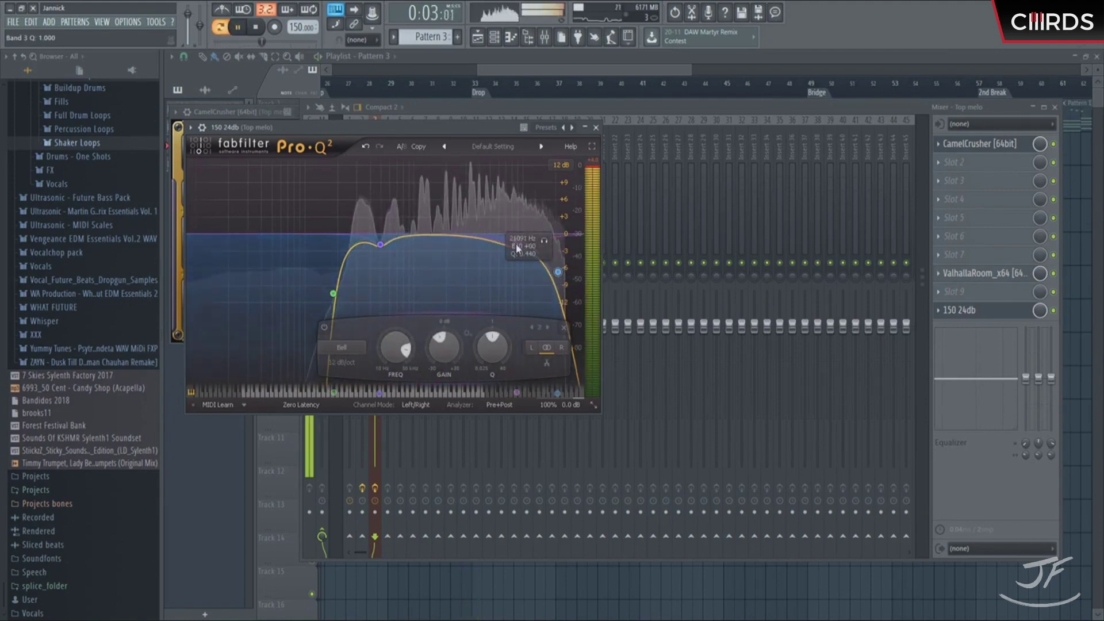
drag(381, 244, 371, 245)
double_click(357, 248)
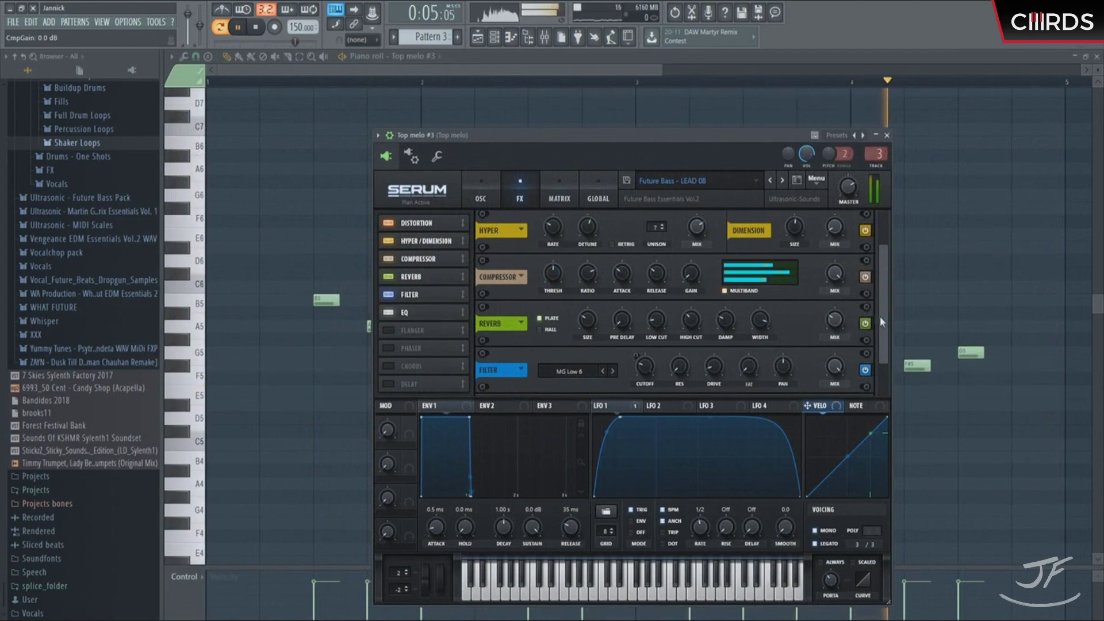
Audition Top melo #3 on its own in Pattern 3 and compare it with all channels playing.
scroll(882, 356, down, 2)
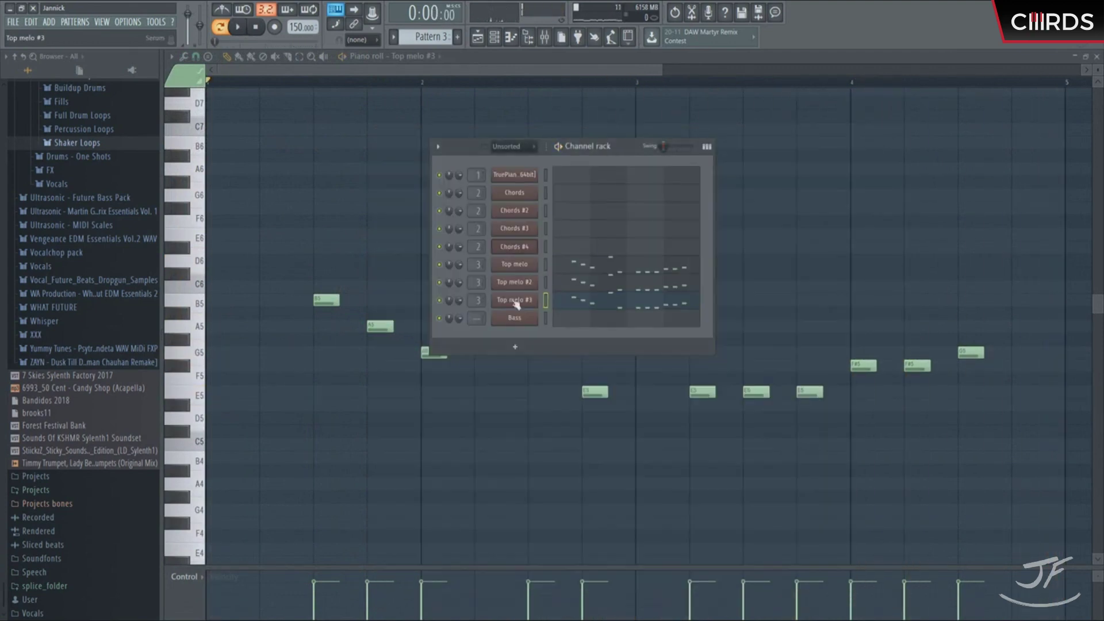
key(space)
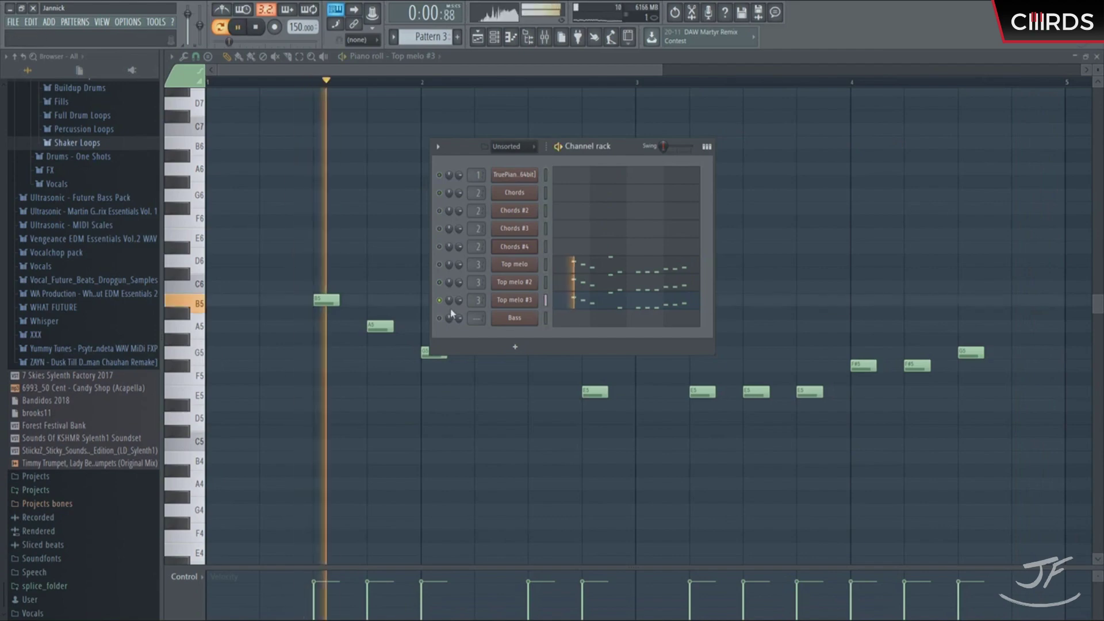
key(space)
right_click(439, 300)
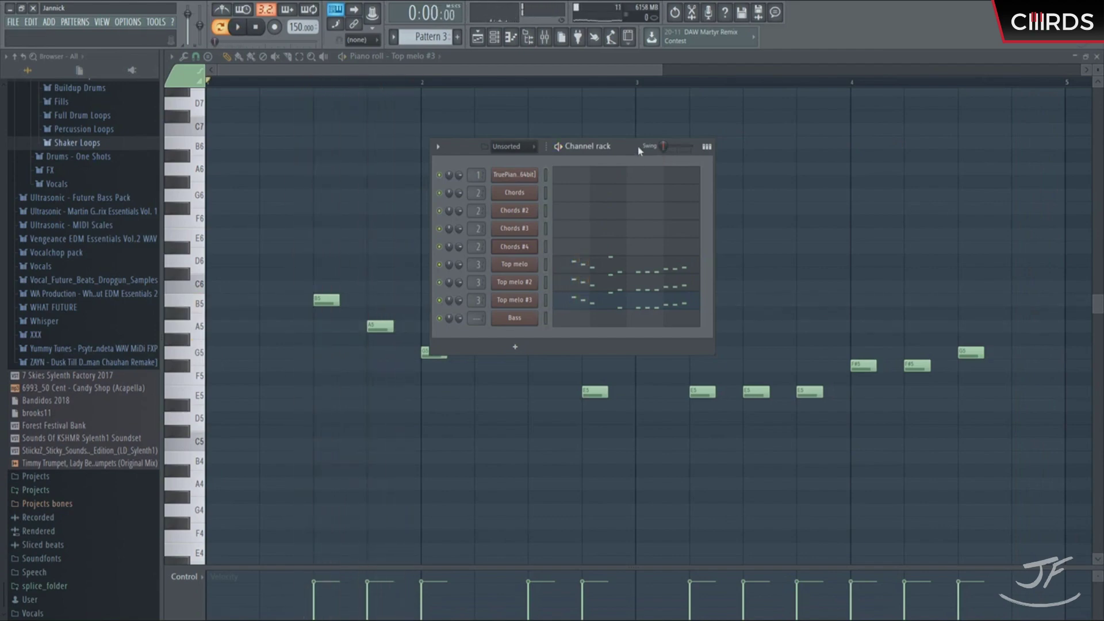
key(space)
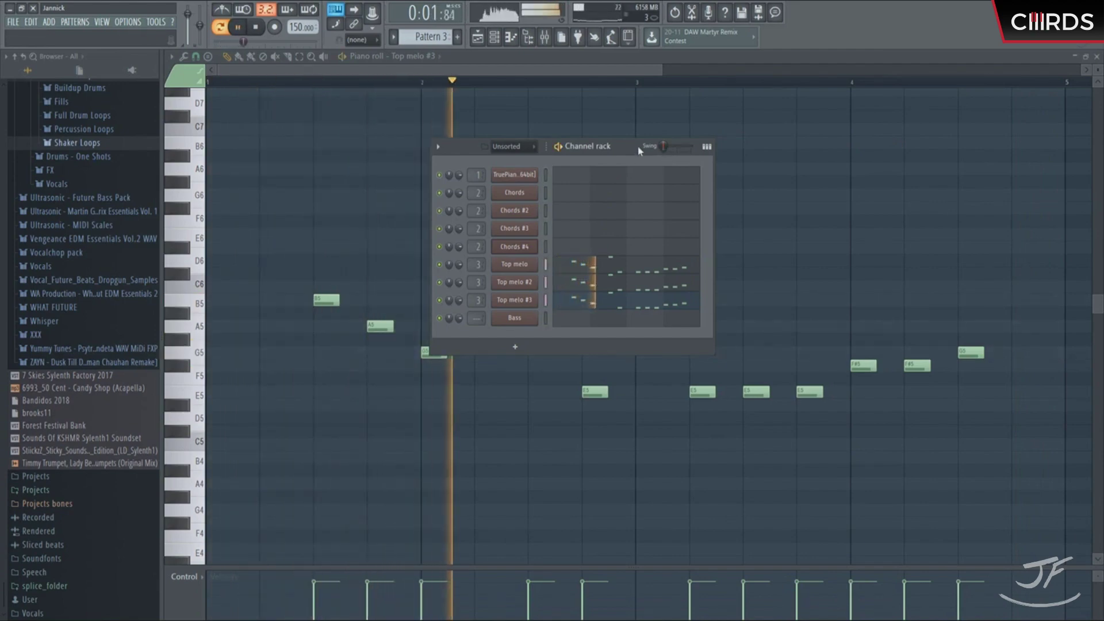
key(space)
Play the drop from bar 33 to hear the adjusted top melody in context, and bring up the mixer.
key(F5)
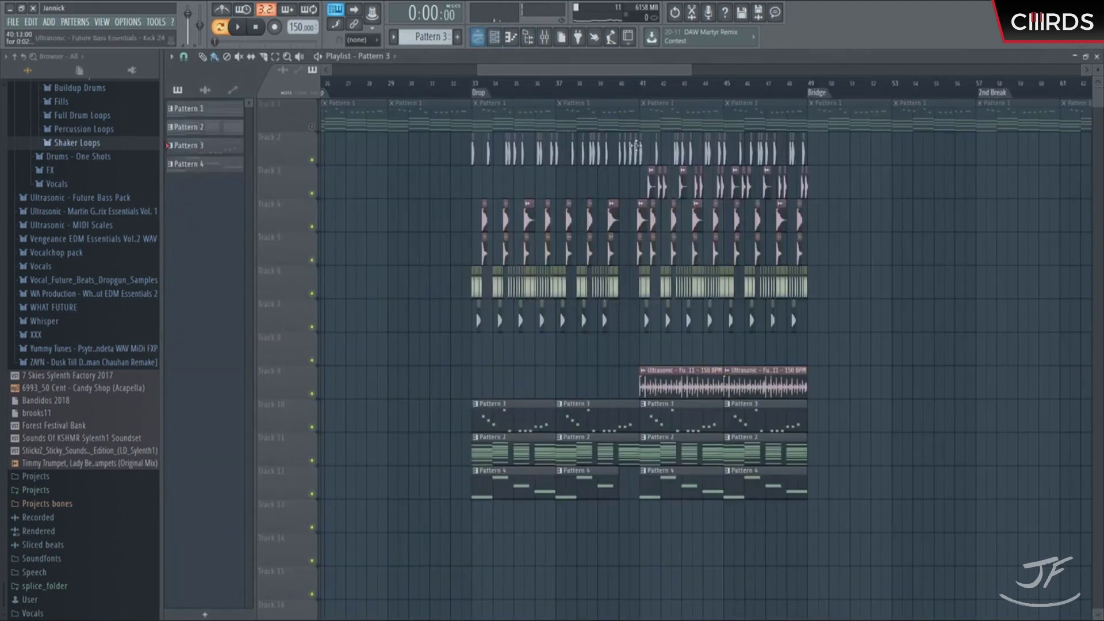
click(473, 92)
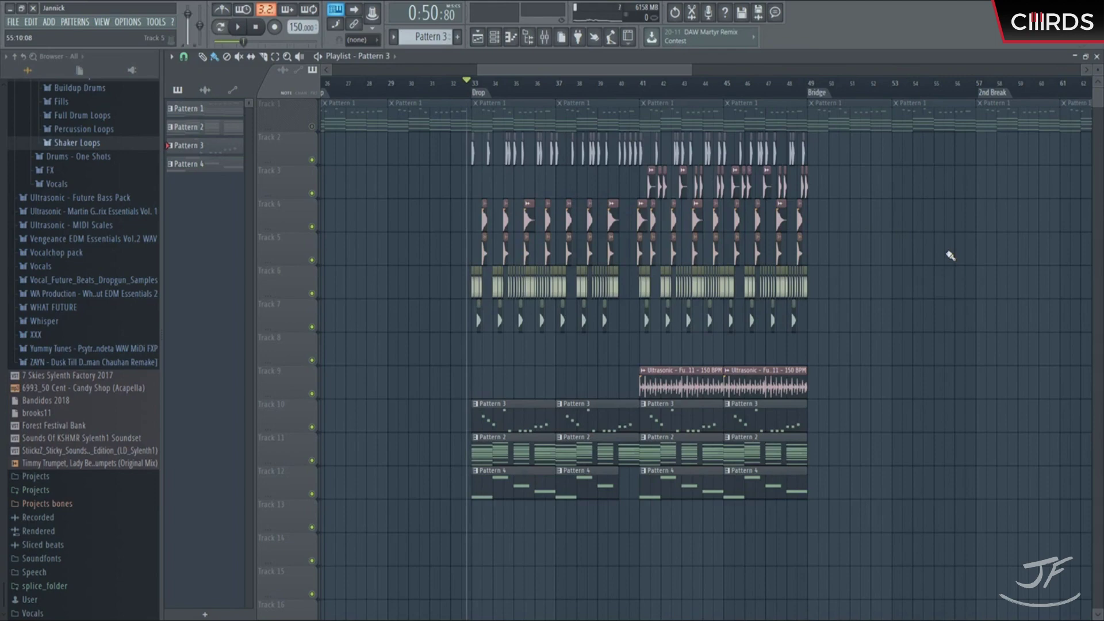
key(space)
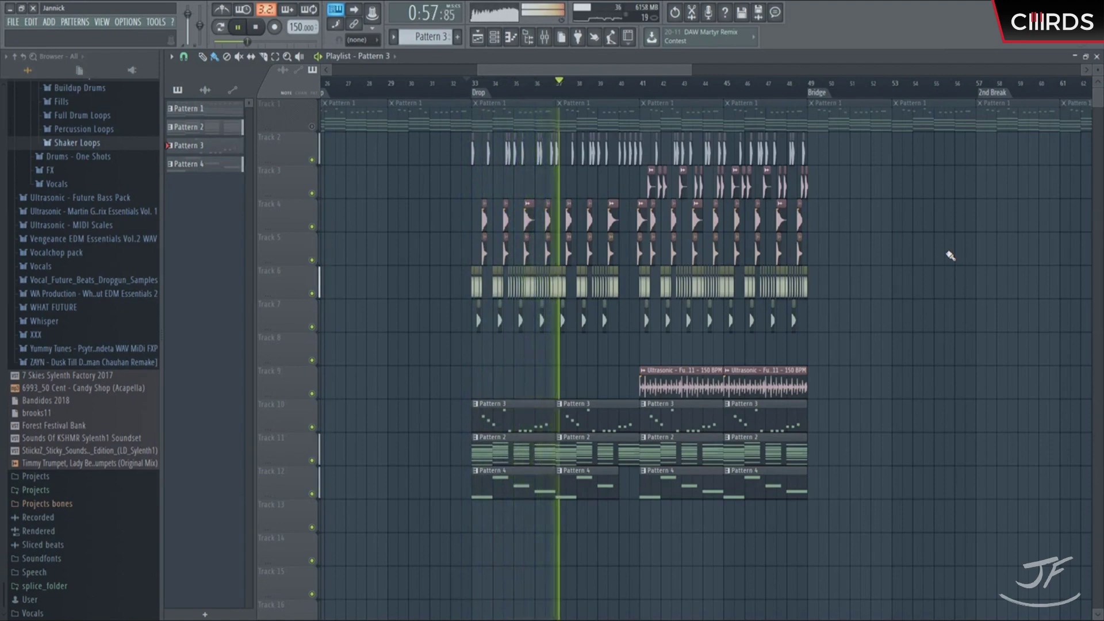
click(546, 40)
key(space)
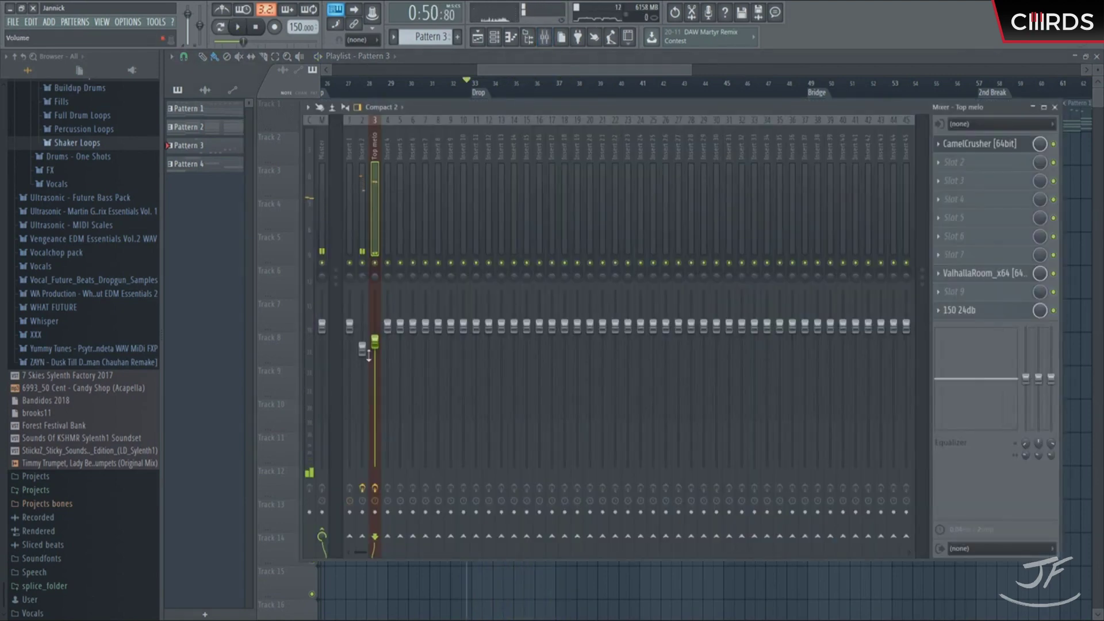
Route the Bass channel to mixer insert 4 and loop Pattern 4 with its Serum open.
click(504, 35)
click(515, 317)
click(239, 29)
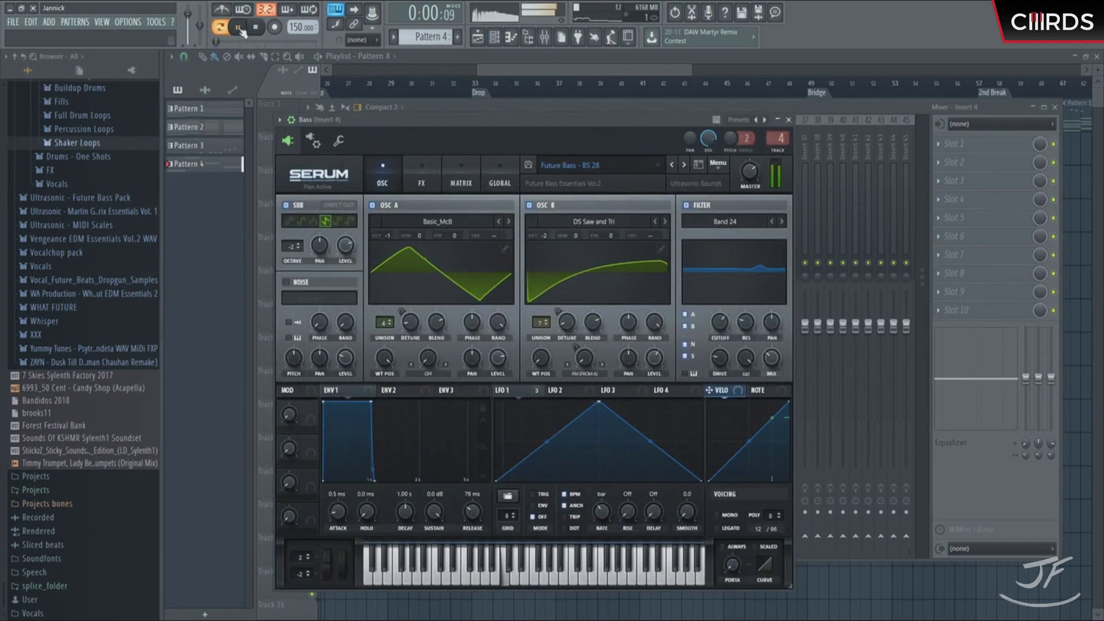
Switch the Bass channel's Serum preset to Future Bass - BS 29.
drag(614, 118, 658, 120)
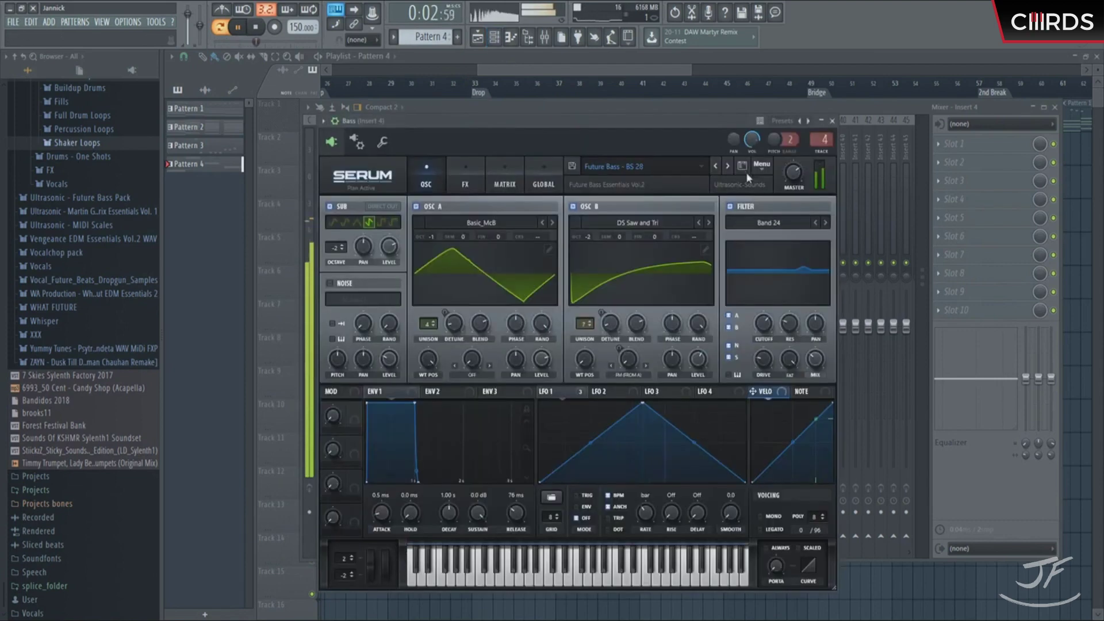
click(727, 166)
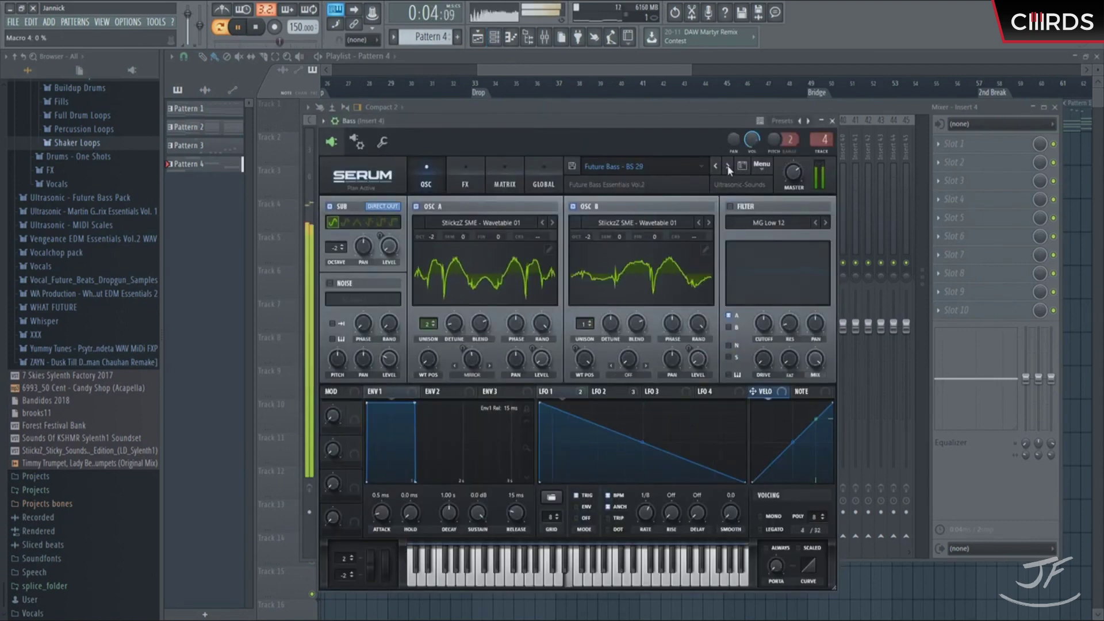
drag(585, 133, 629, 126)
Close the open windows and play the drop from bar 33 to judge the bass in context.
key(F12)
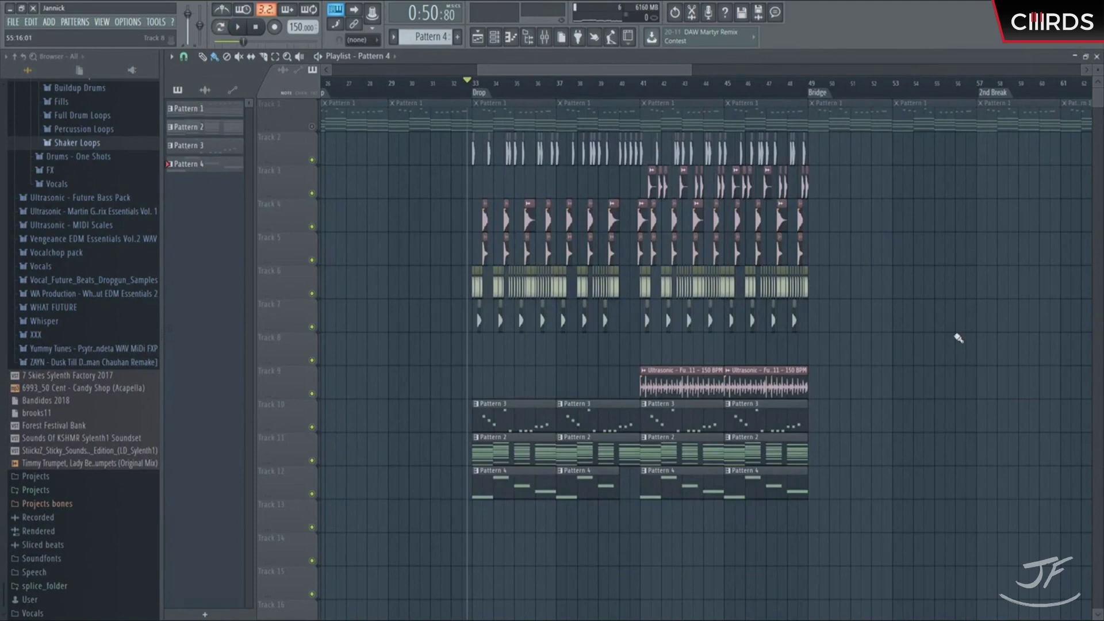
key(space)
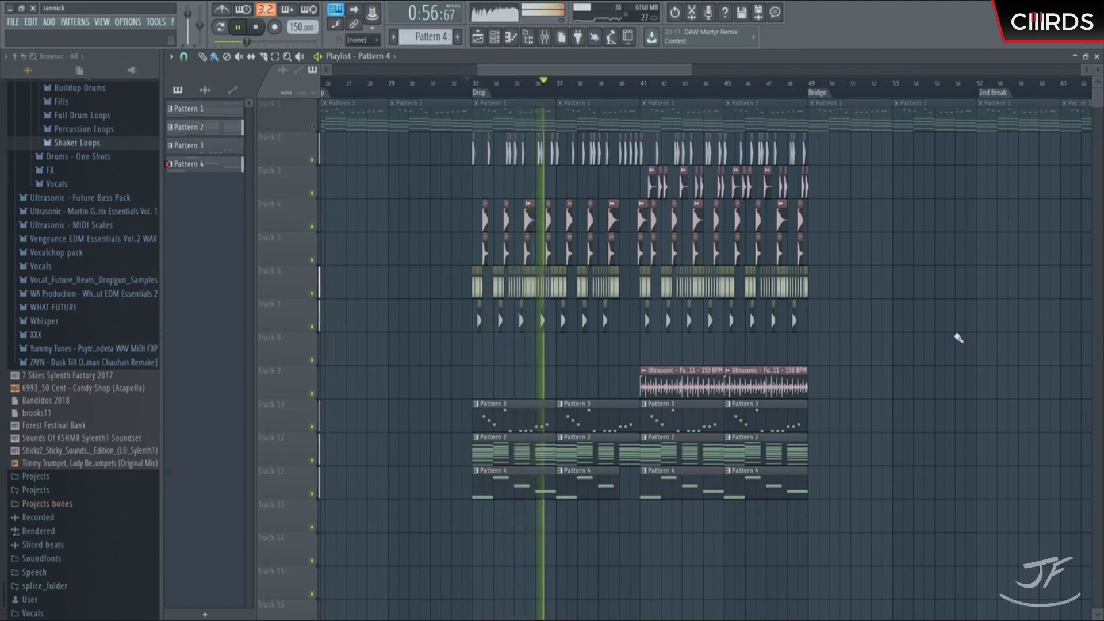
key(space)
Duplicate the Bass channel with its notes as Bass #2 and audition Serum presets such as Future Bass - BS 02.
click(493, 37)
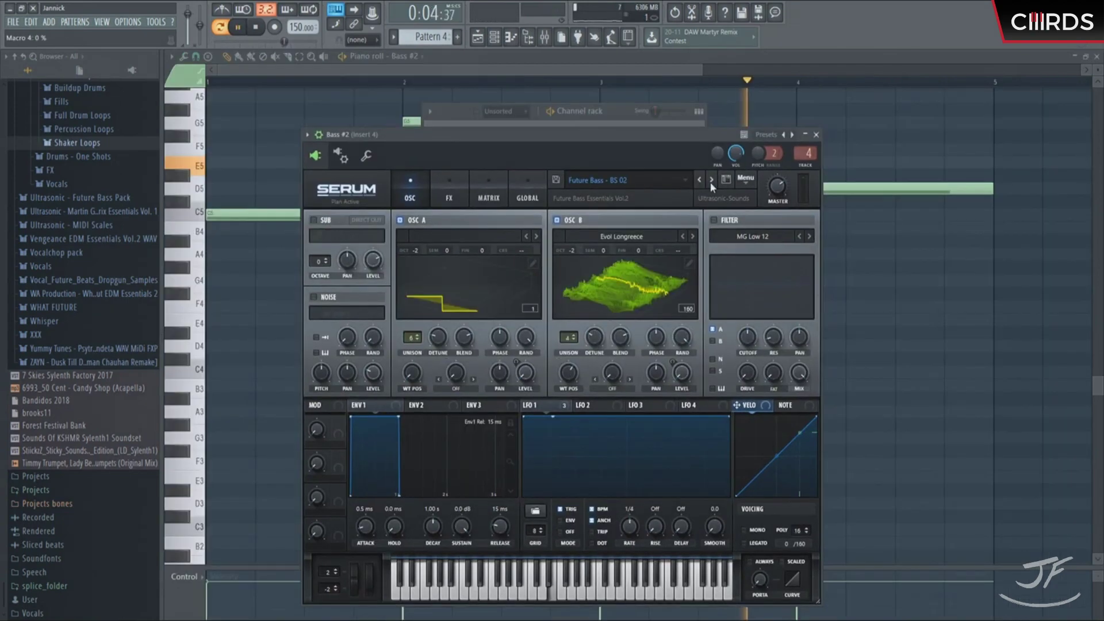
drag(641, 138, 637, 131)
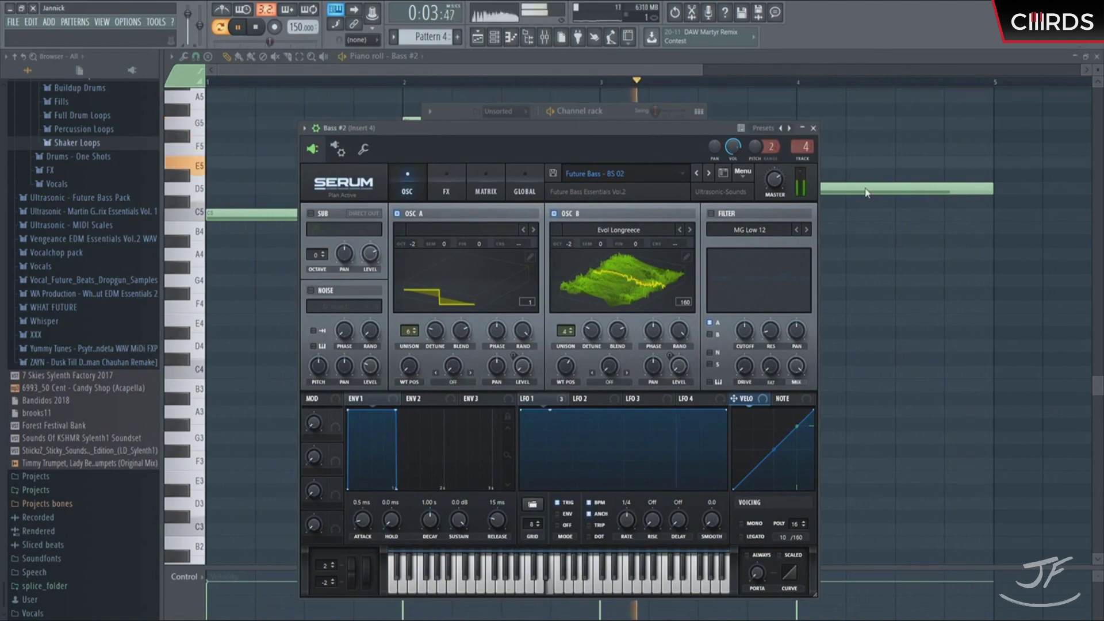
click(709, 173)
click(813, 127)
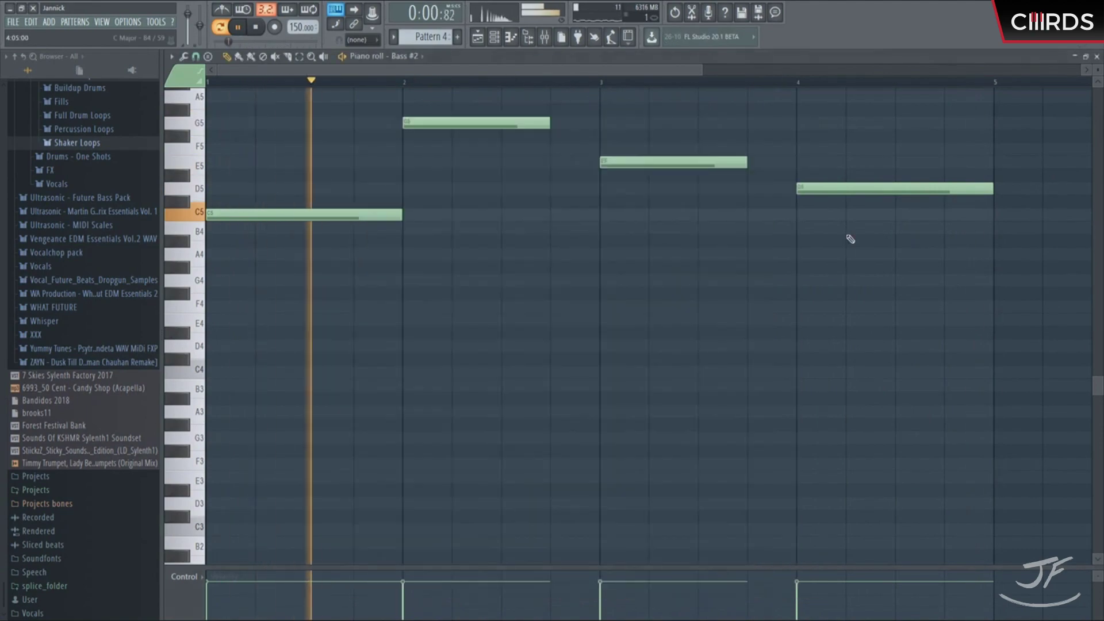
Transpose all four Bass #2 notes down two octaves, starting from C3, and play the pattern.
key(ctrl+Down)
key(ctrl+Down)
key(space)
key(space)
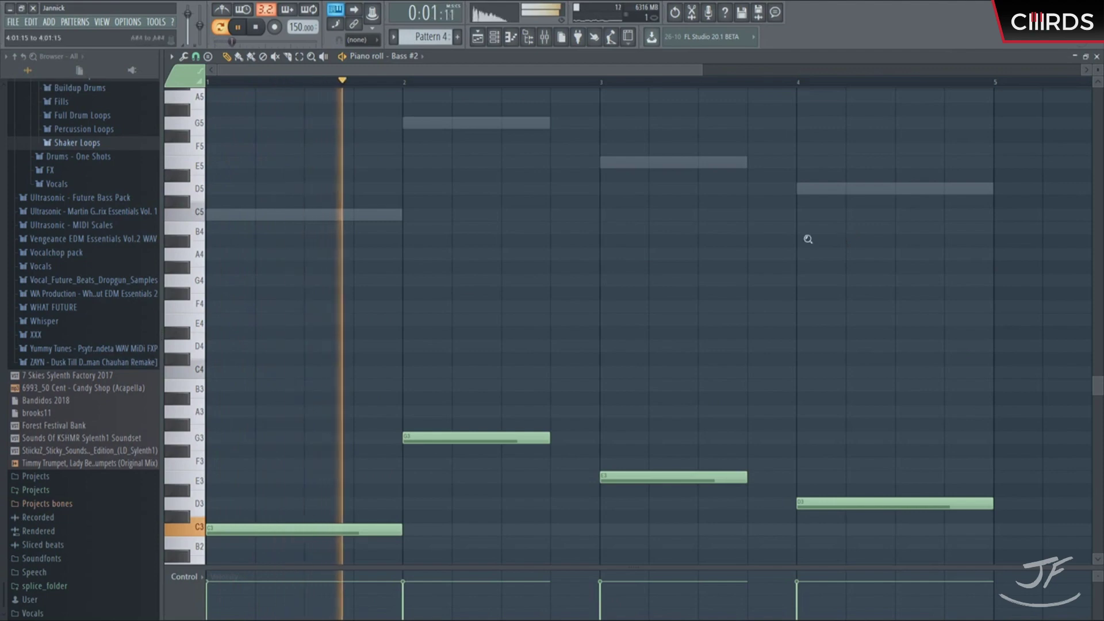
Load the BS XTRAS preset in Bass #2's Serum.
scroll(805, 239, down, 4)
click(494, 37)
click(513, 297)
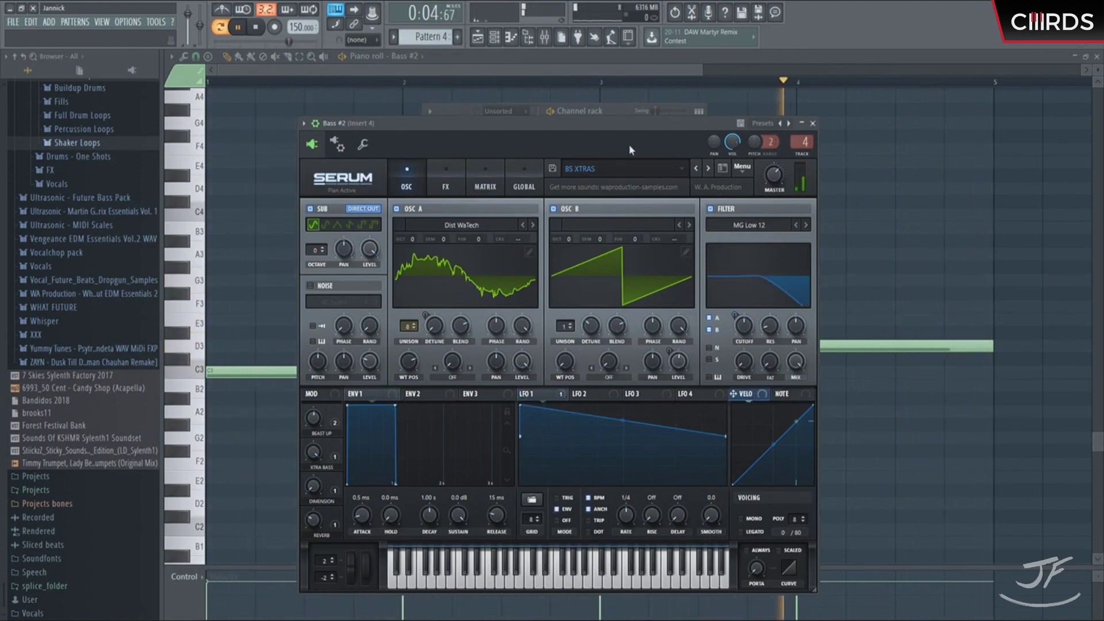
Audition Bass #2 alone and layered with the original Bass channel in Pattern 4.
click(628, 111)
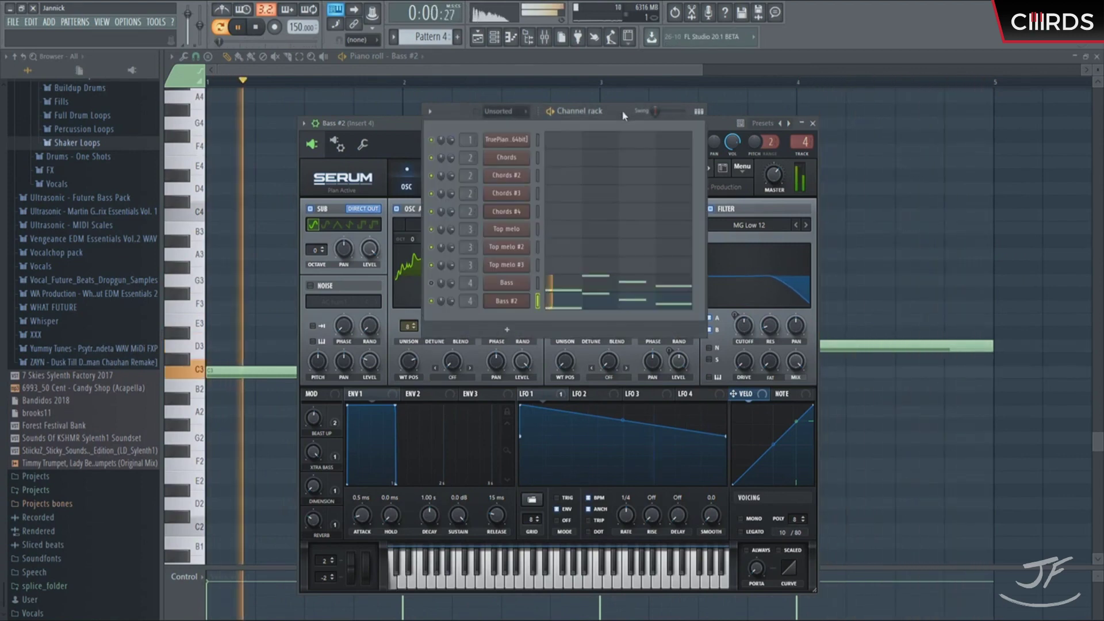
key(space)
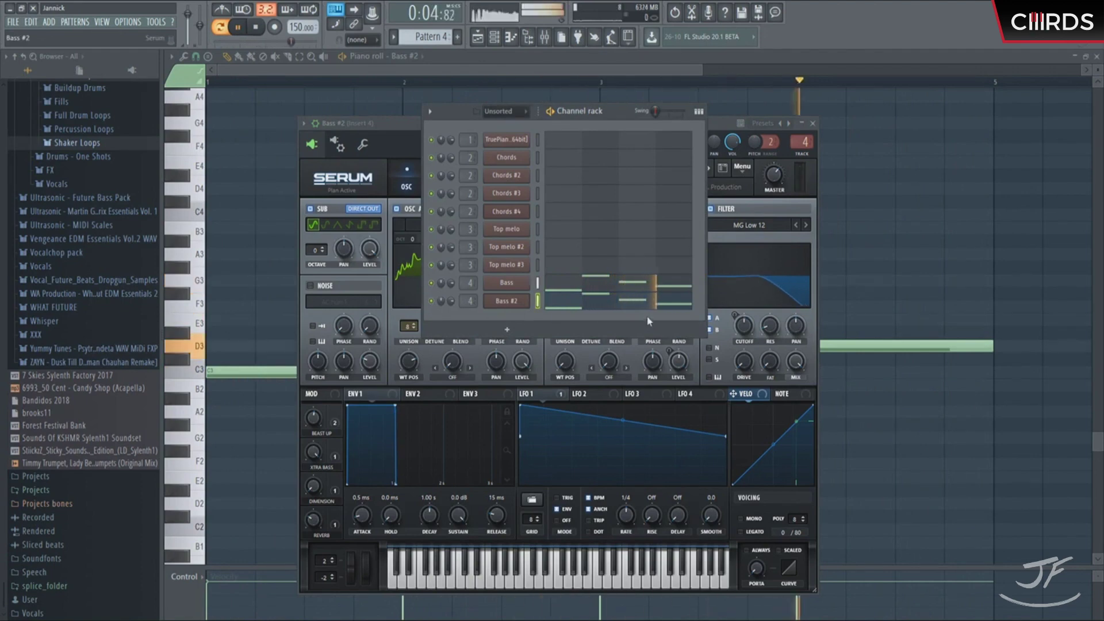
key(space)
Duplicate Bass #2 with its notes as Bass #3 and switch its Serum to the REV_BASS preset following New School Sub.
key(alt+c)
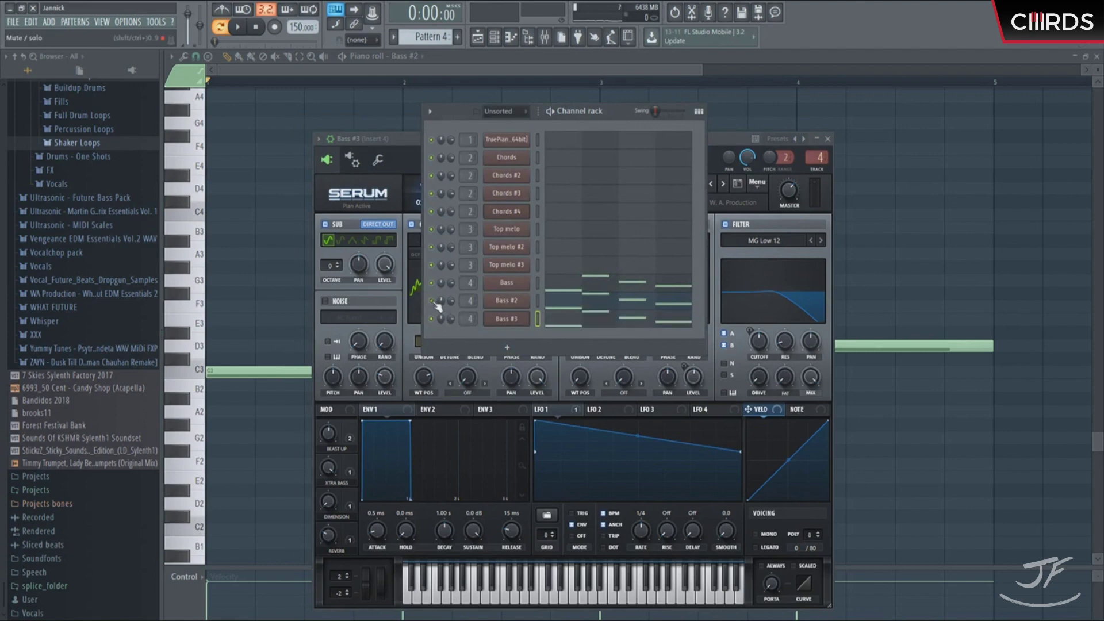
click(519, 321)
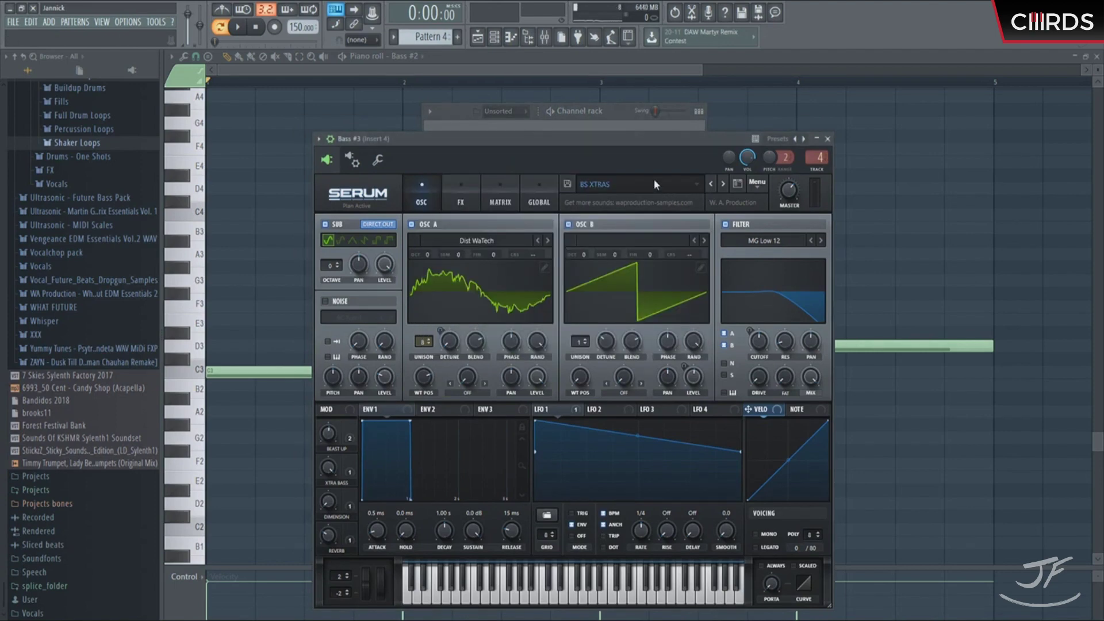
click(721, 184)
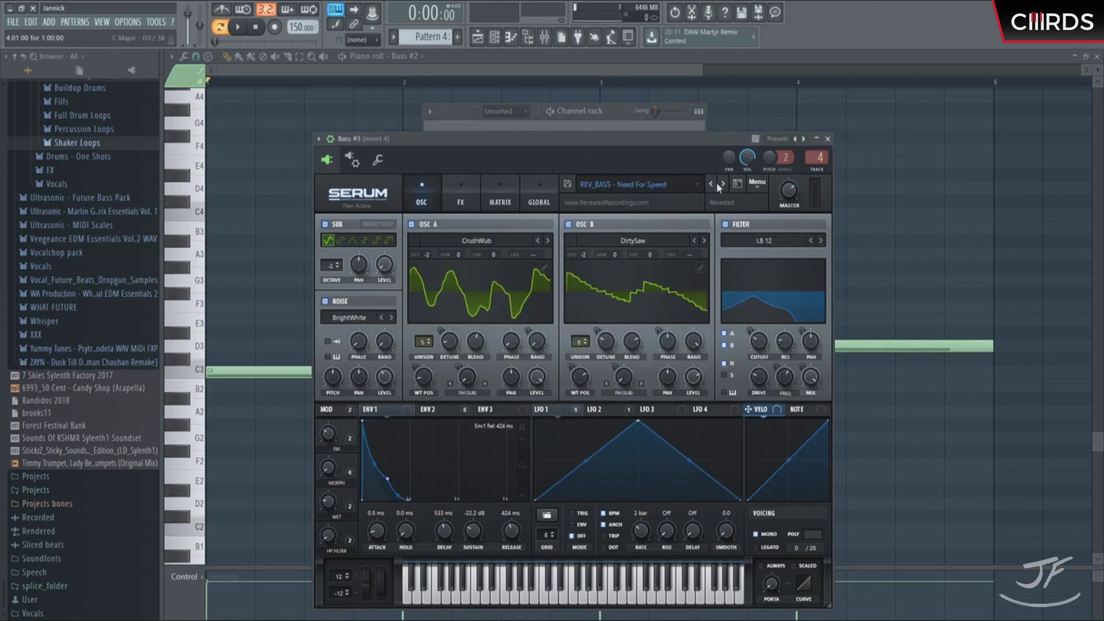
click(720, 184)
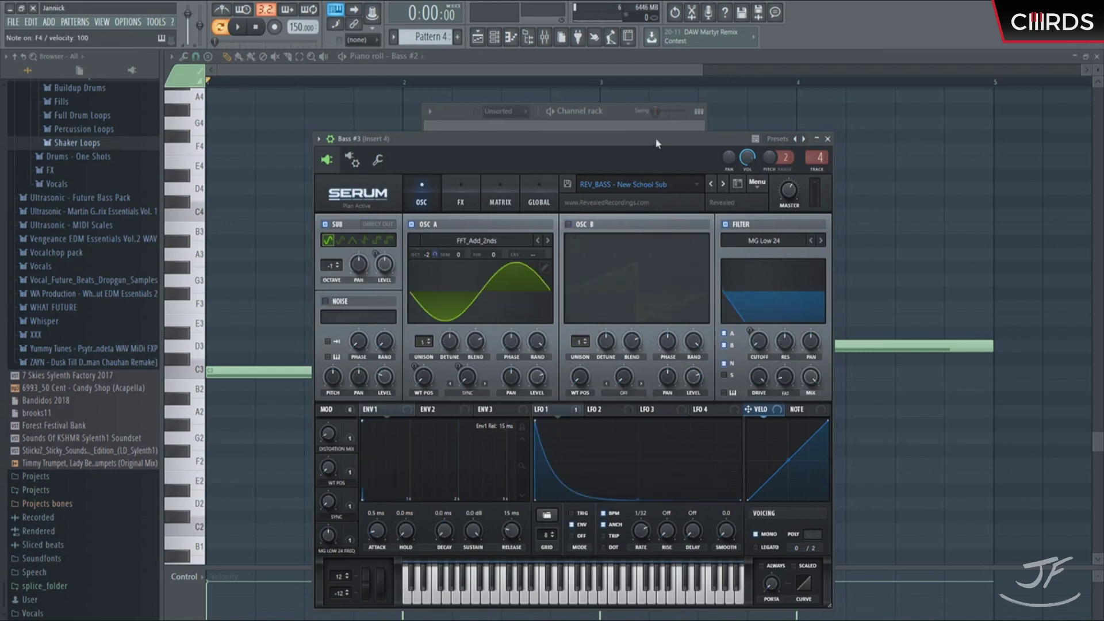
click(721, 185)
Play Pattern 4 with the original Bass muted and transpose the Bass #3 notes up one octave, starting from C4.
key(space)
key(F6)
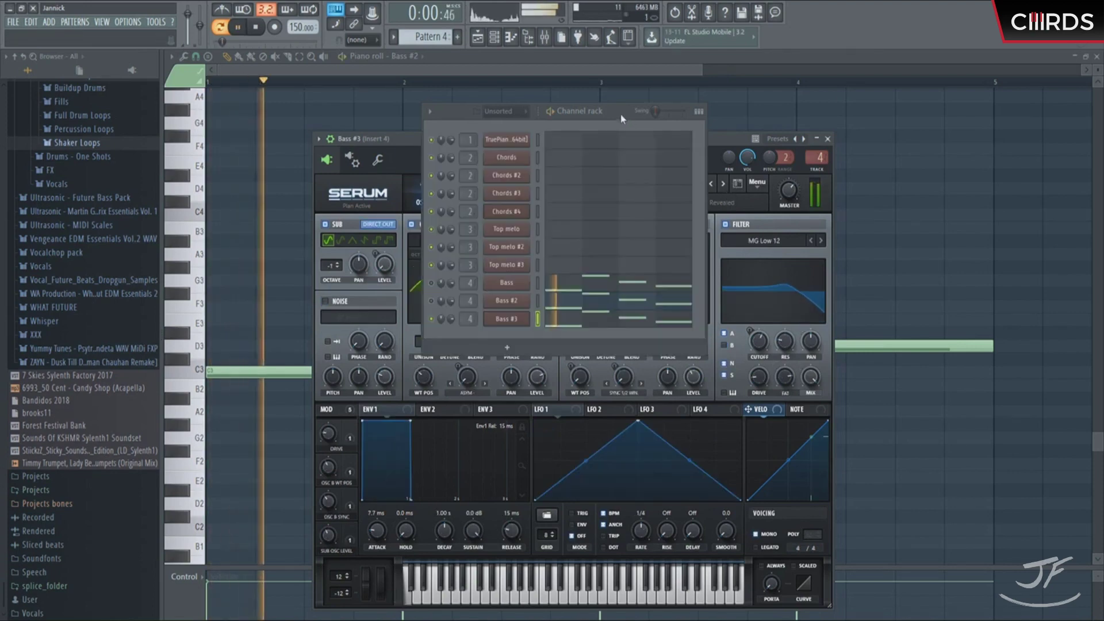
key(F12)
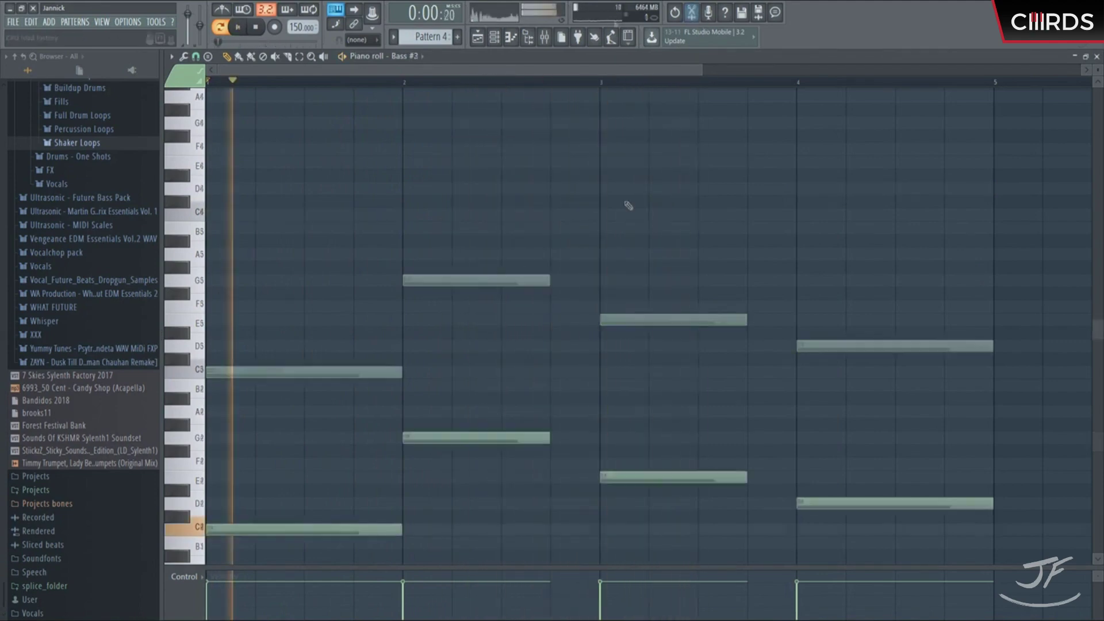
click(517, 45)
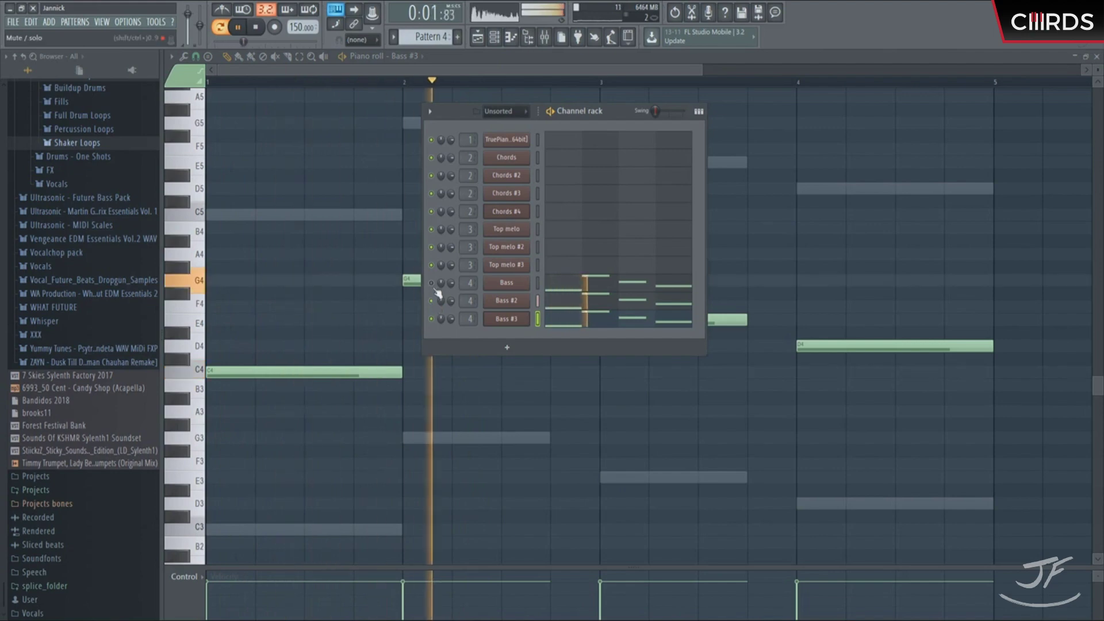
Unmute the Bass channel and lower the volume of mixer Insert 4 to about -6.5 dB while Pattern 4 plays.
click(432, 284)
key(space)
key(space)
key(F9)
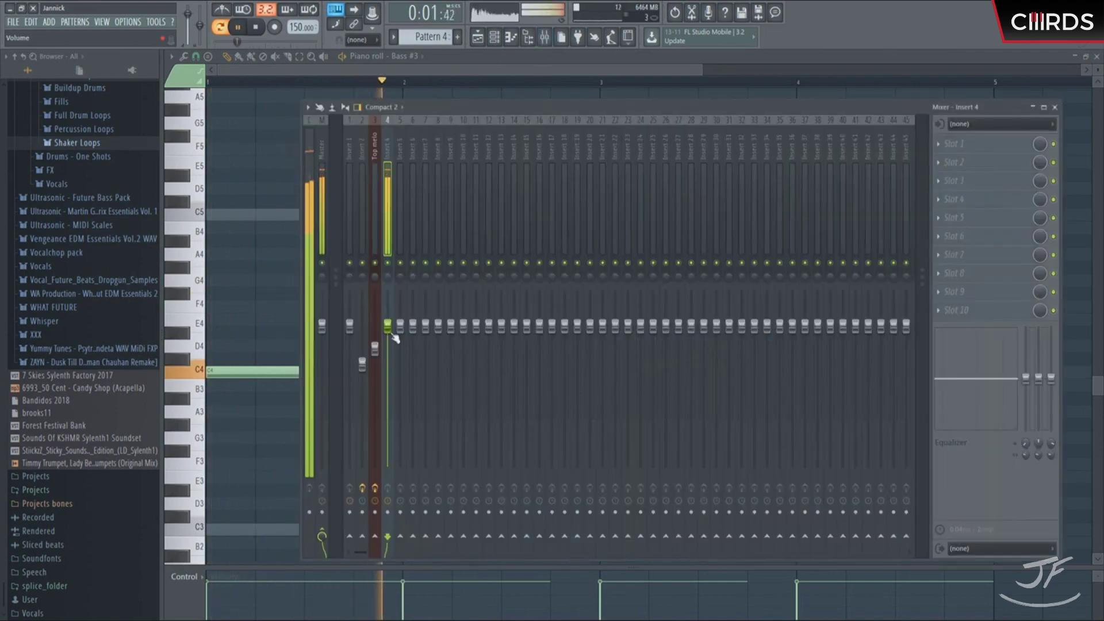
scroll(394, 338, down, 5)
scroll(385, 332, down, 2)
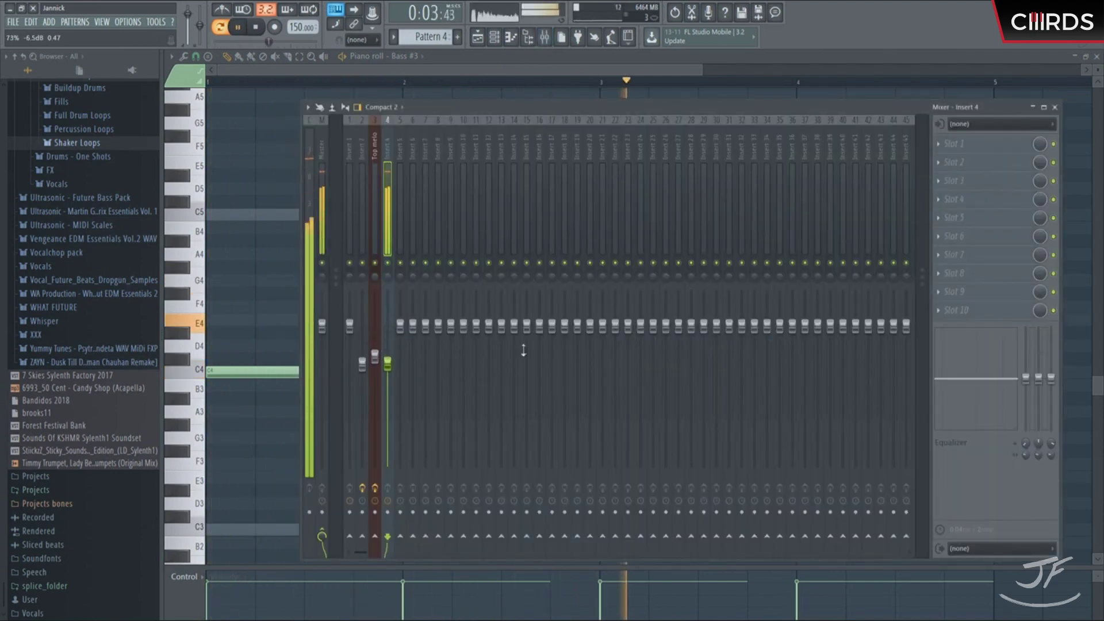
key(space)
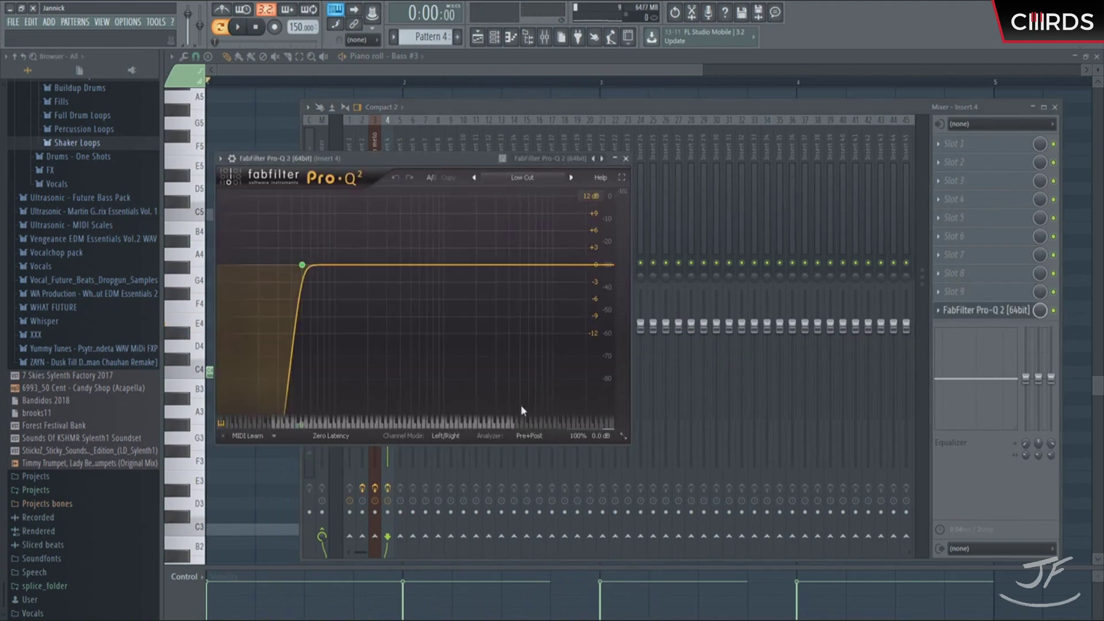
Add FabFilter Pro-Q 2 to Insert 4 with a 48 dB/oct low cut at about 30 Hz.
drag(304, 265, 305, 285)
drag(603, 264, 568, 277)
scroll(485, 284, up, 3)
key(space)
drag(305, 285, 277, 277)
Route the Bass #2 and Bass #3 channels to mixer track 5 and play them with the original Bass.
click(498, 111)
key(F6)
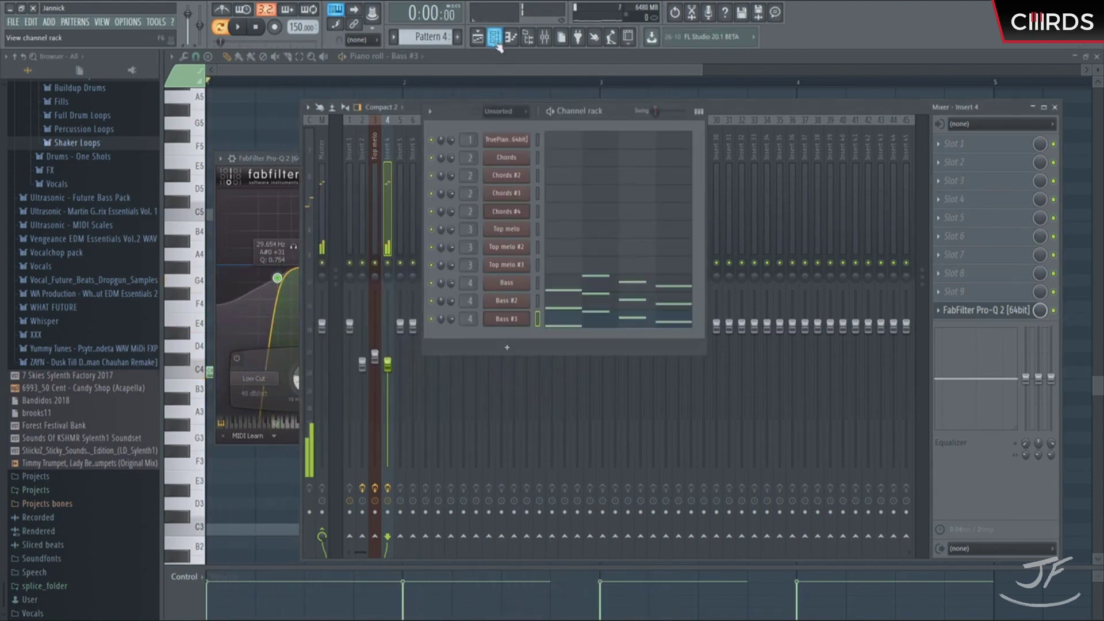
key(space)
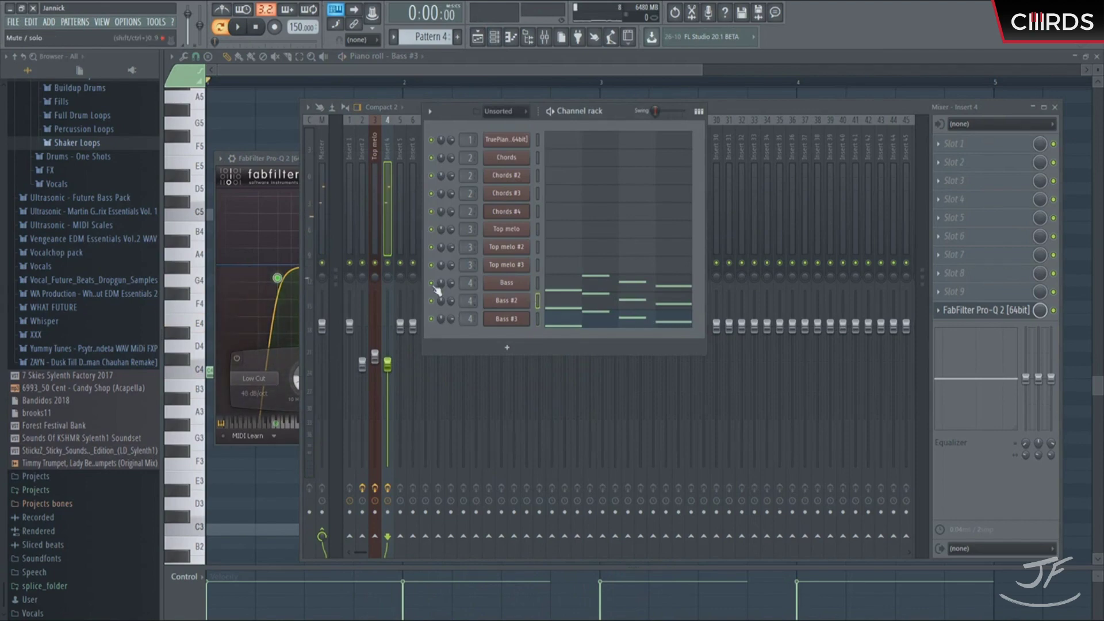
scroll(460, 300, up, 1)
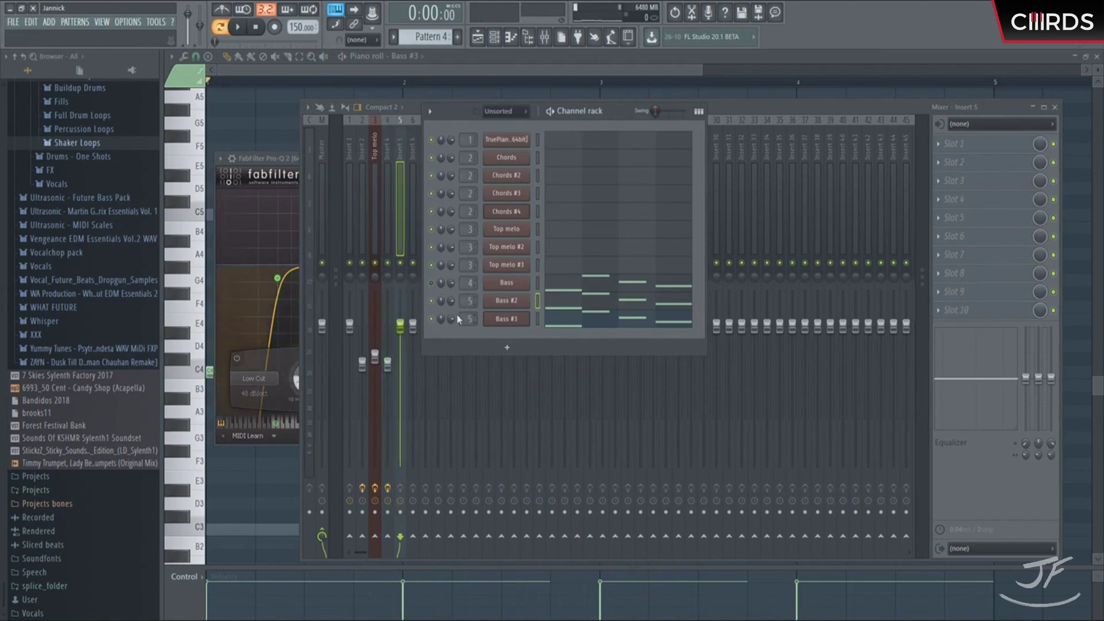
key(space)
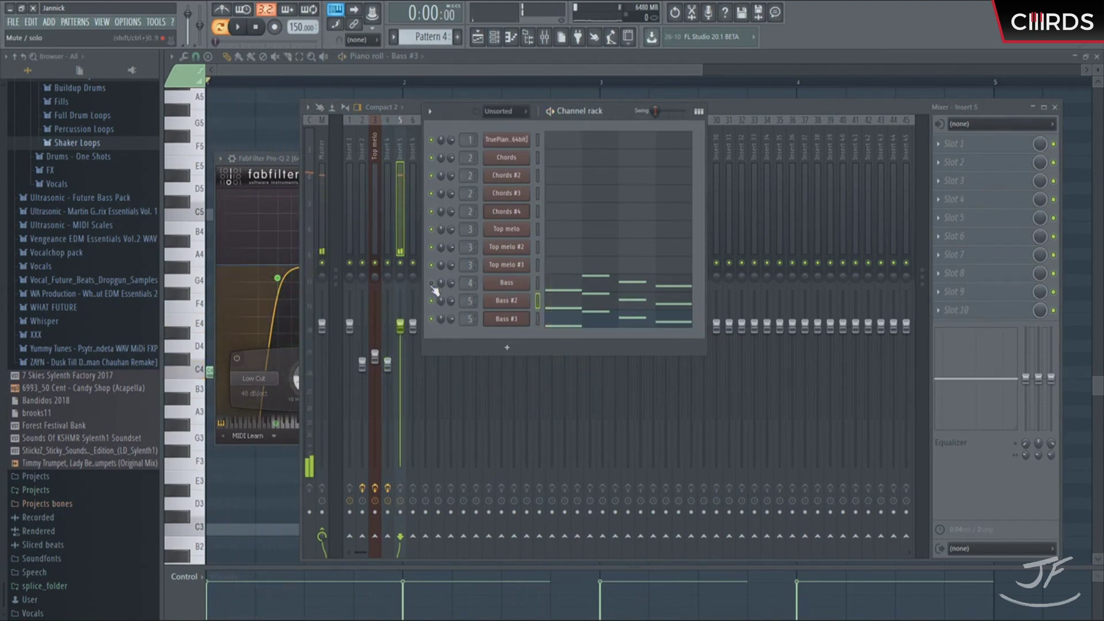
key(space)
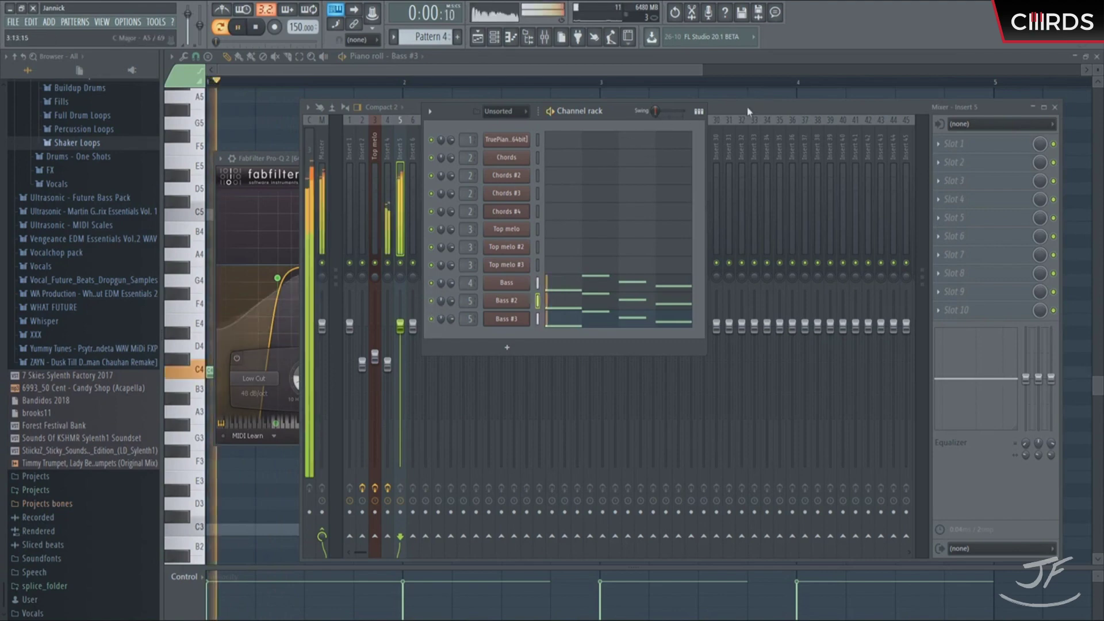
Add the 150 24db Pro-Q 2 preset to Insert 5 with a 48 dB/oct low cut near 35 Hz and 12 dB/oct high cut near 3.5 kHz.
key(F6)
click(958, 309)
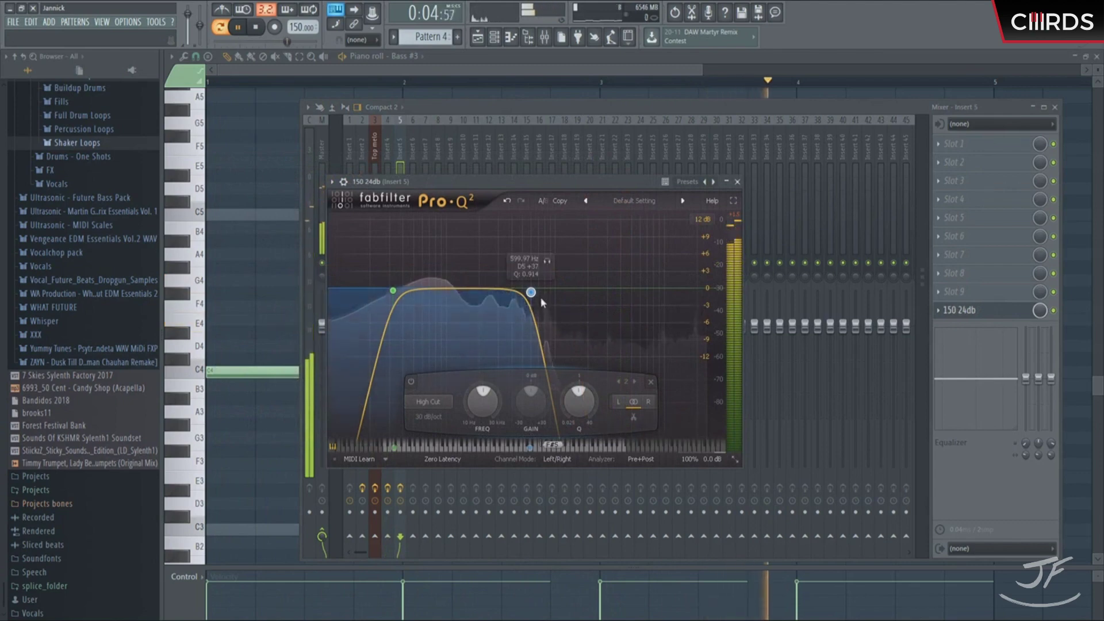
drag(530, 292, 620, 301)
drag(393, 291, 399, 291)
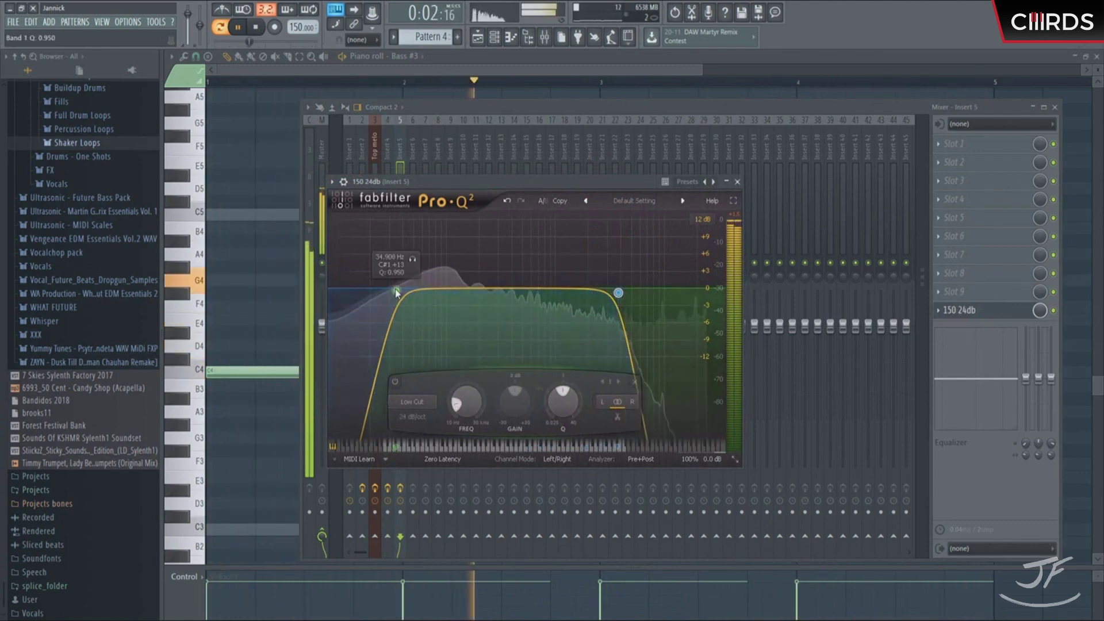
scroll(399, 290, up, 2)
drag(618, 292, 615, 292)
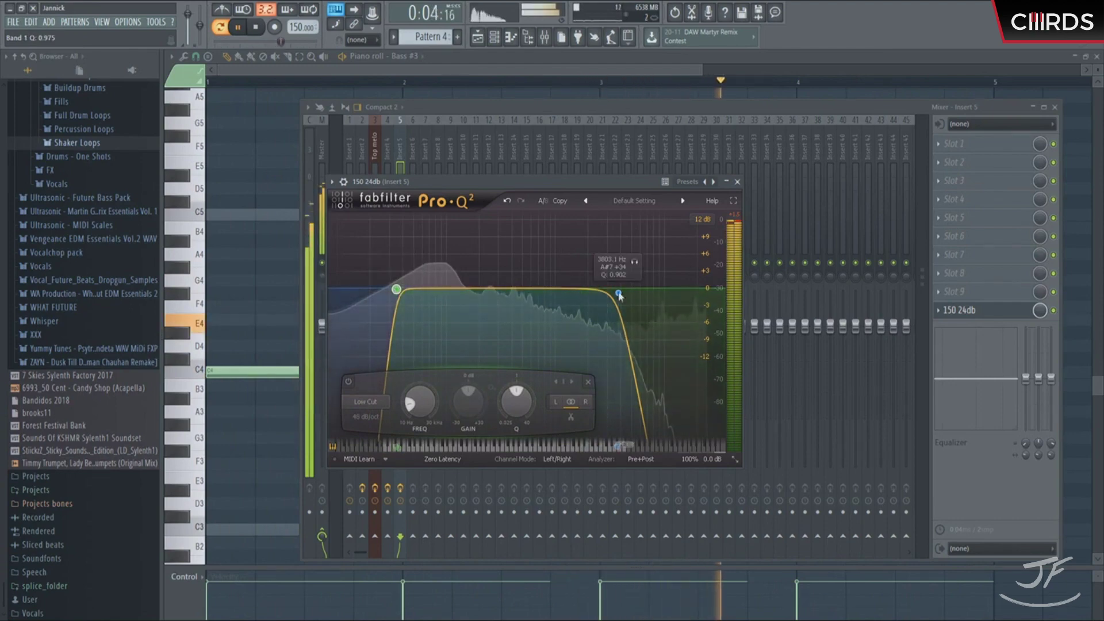
scroll(615, 292, down, 5)
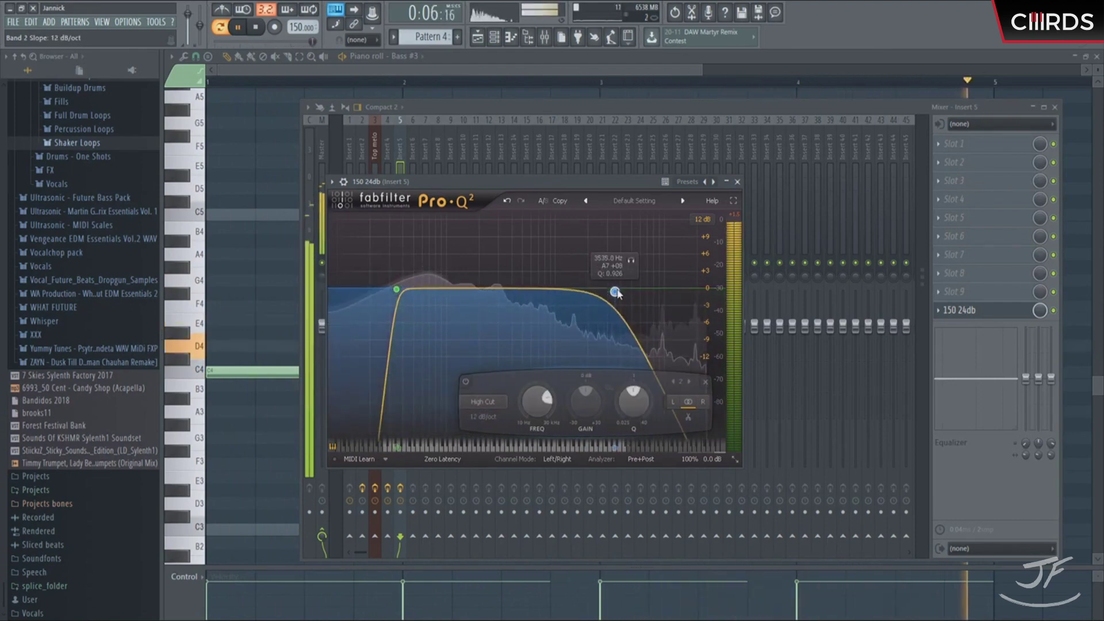
click(736, 181)
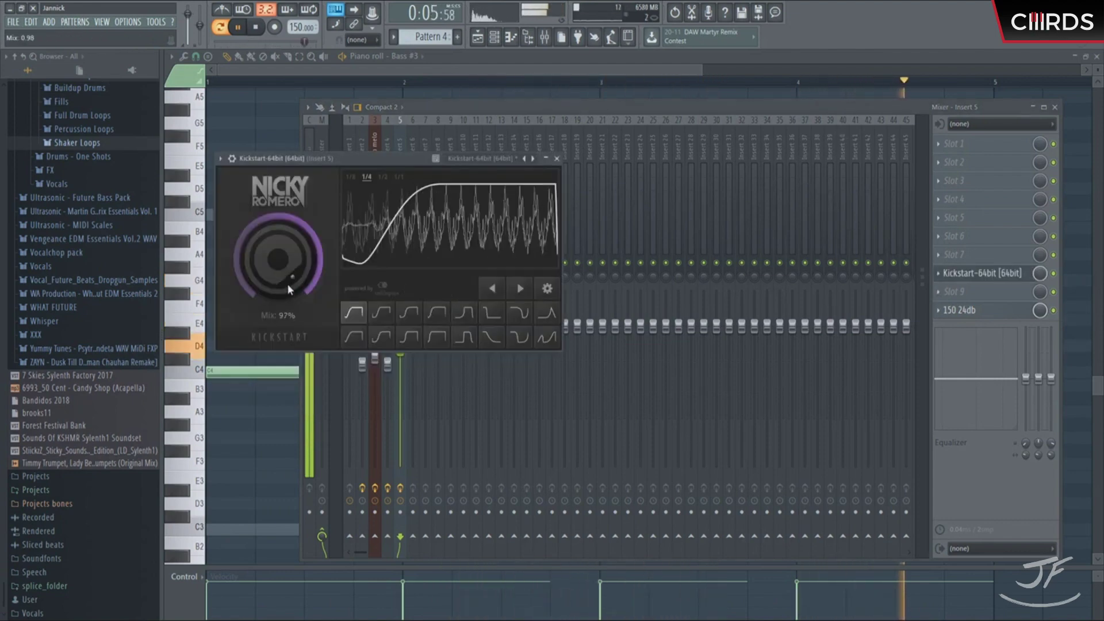
Add Kickstart to Insert 5 at about 64% mix and lower the track's volume while playing the layered basses.
drag(288, 284, 282, 268)
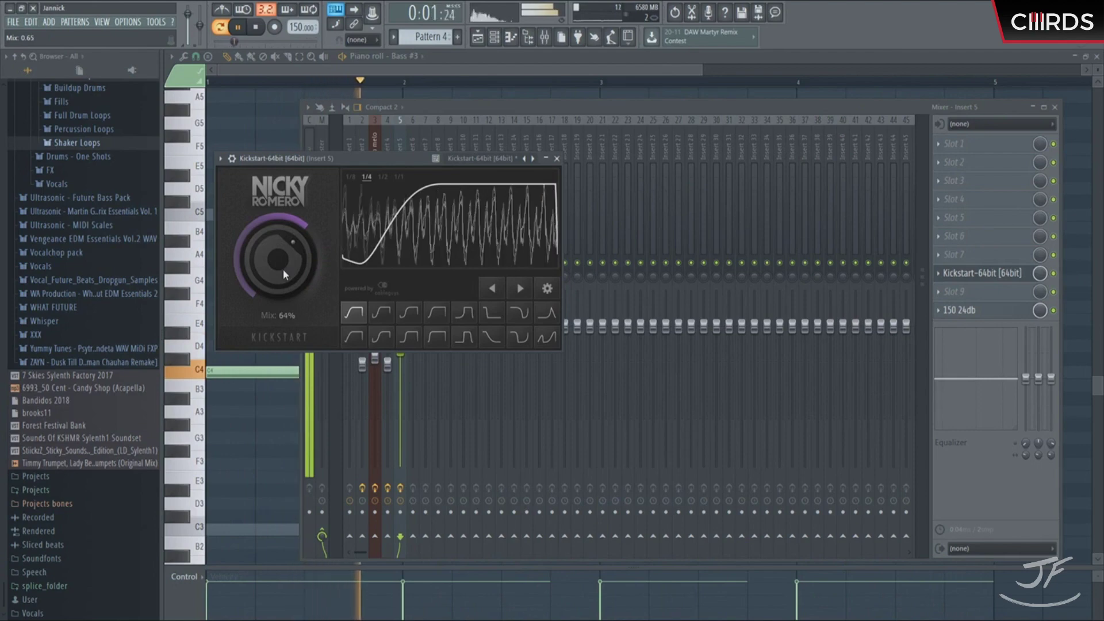
click(557, 158)
key(F6)
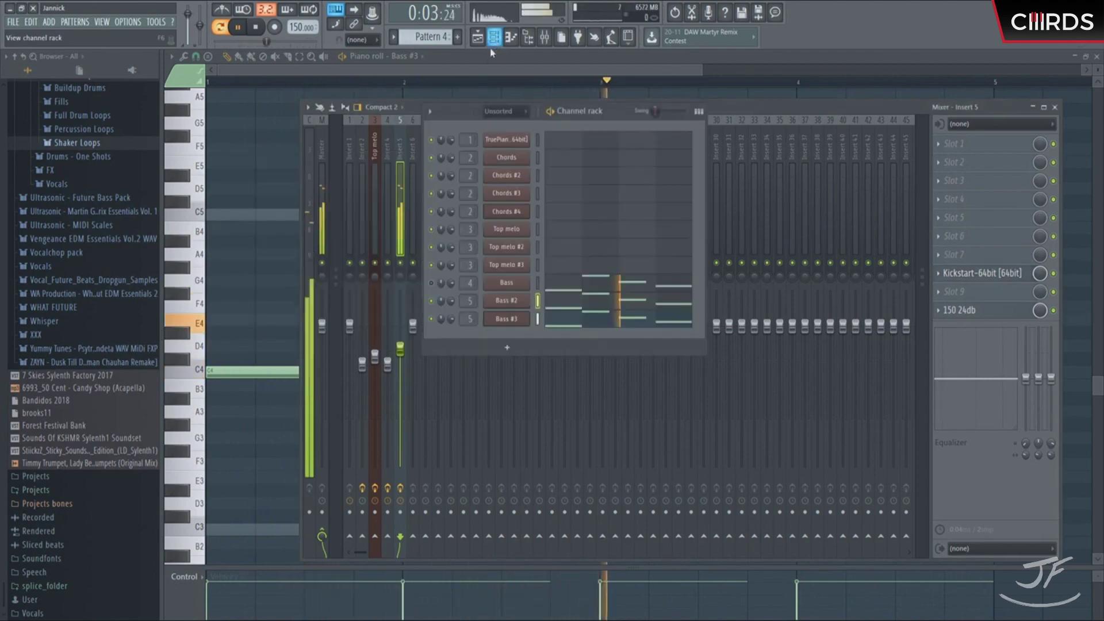
key(space)
key(space)
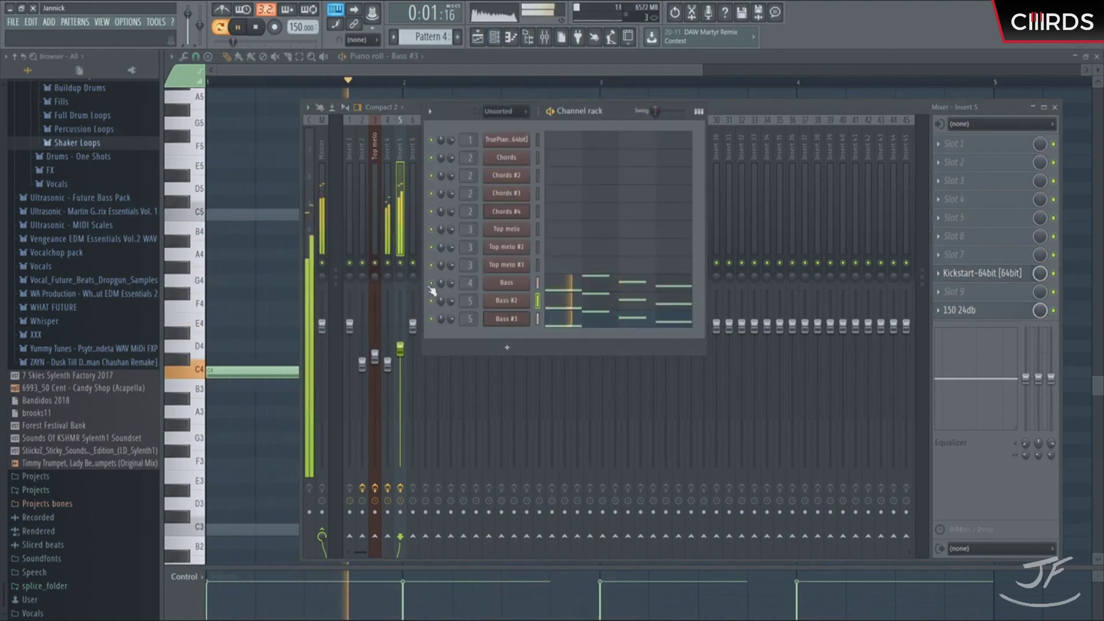
Play the drop in the playlist and raise the volume of mixer Insert 4 to about -3.8 dB.
key(F5)
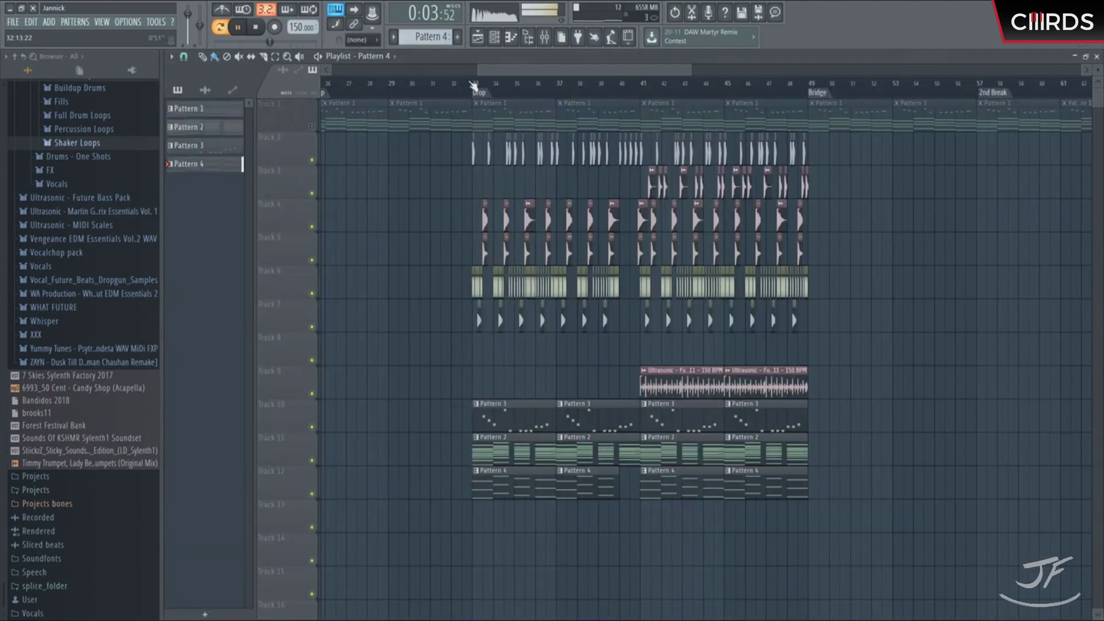
click(543, 39)
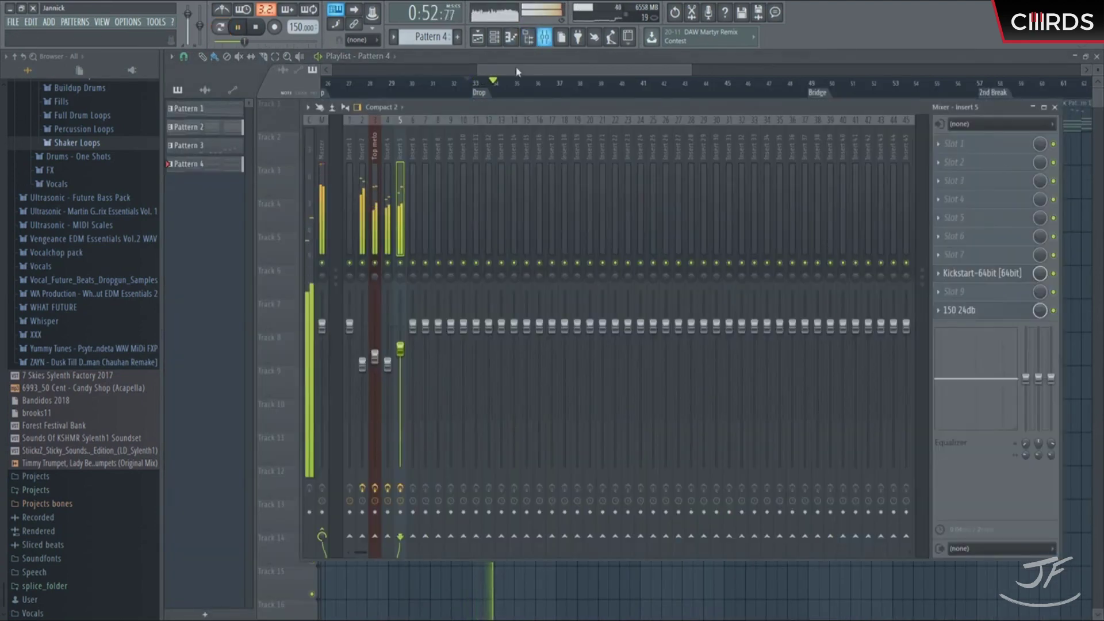
scroll(393, 360, up, 3)
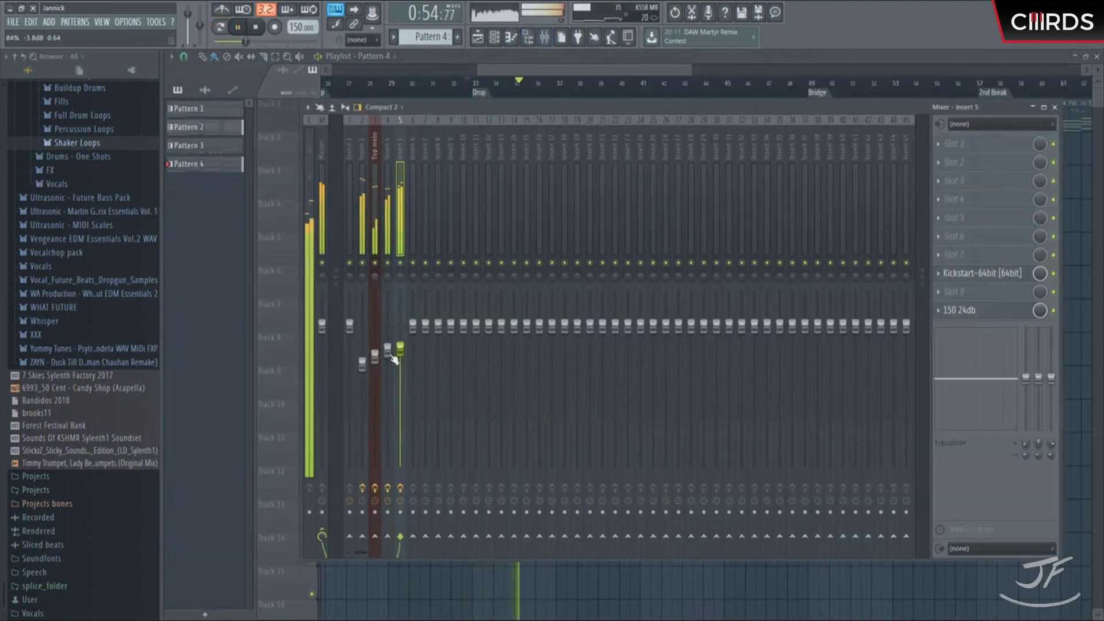
click(543, 40)
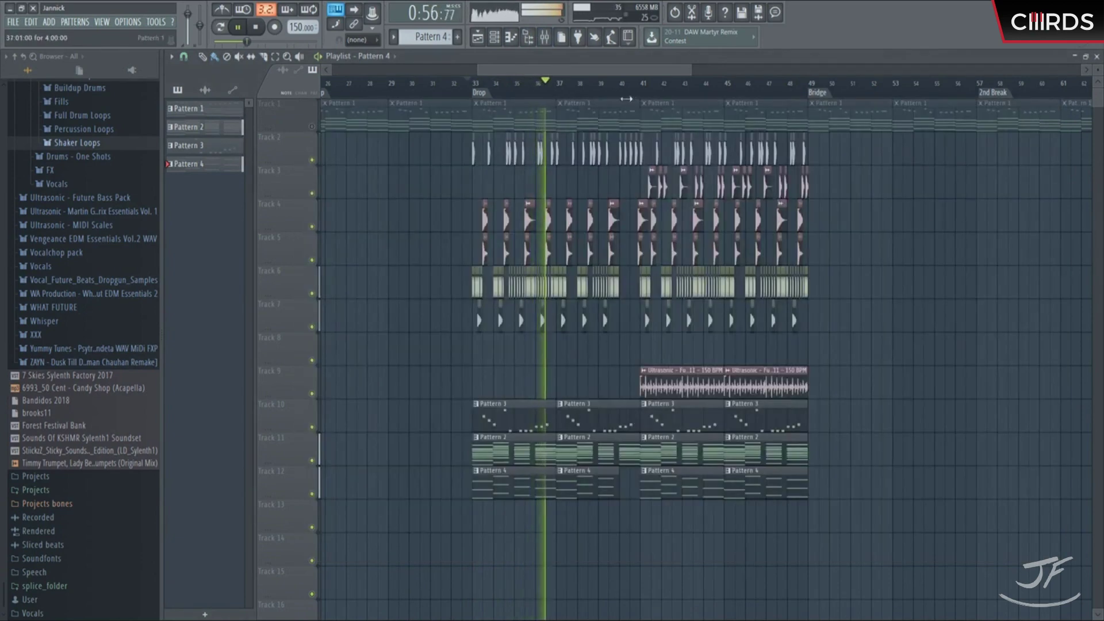
Play Pattern 2 on its own to hear the chord layers and inspect their mixer track, Insert 2.
click(560, 38)
key(space)
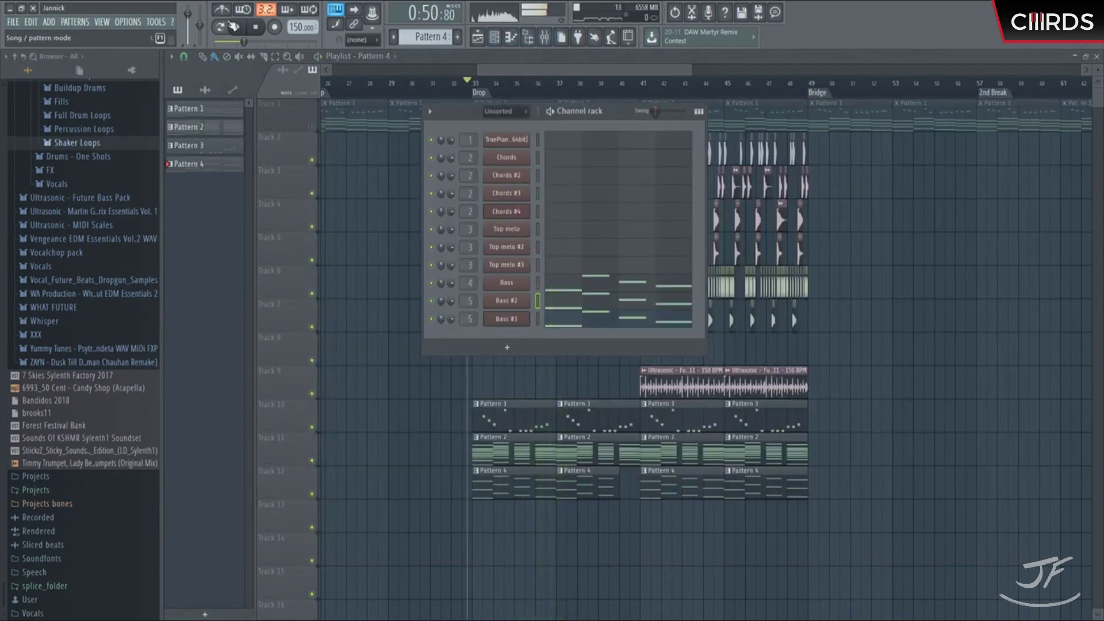
scroll(446, 37, up, 2)
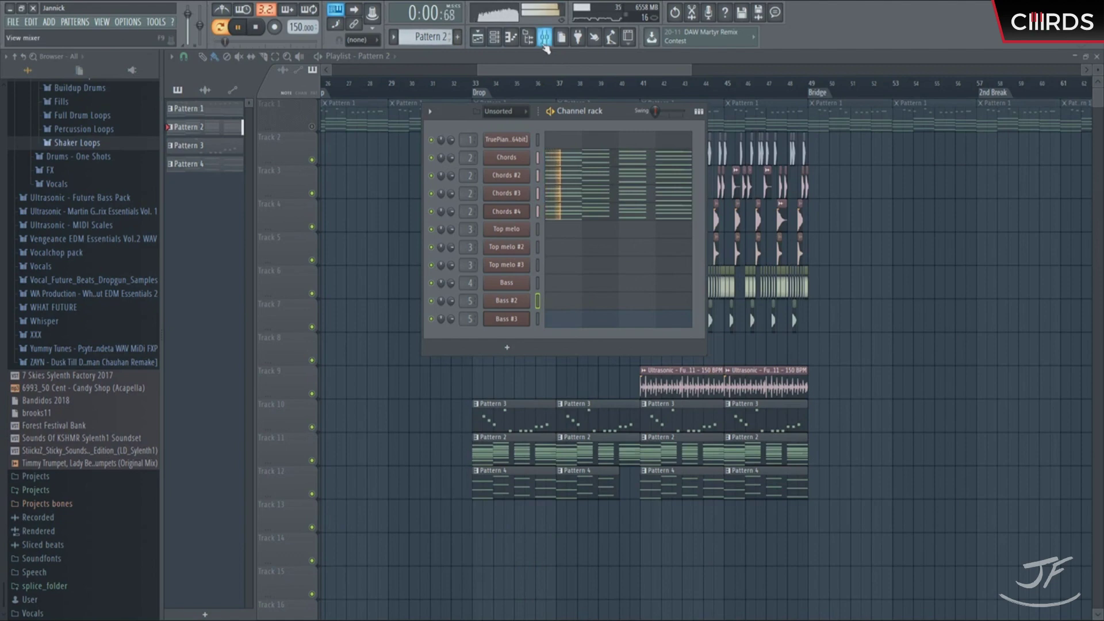
click(544, 44)
click(363, 233)
Isolate the chord and bass patterns on playlist Tracks 11 and 12 and play the song from the Drop marker.
click(530, 86)
key(space)
click(479, 84)
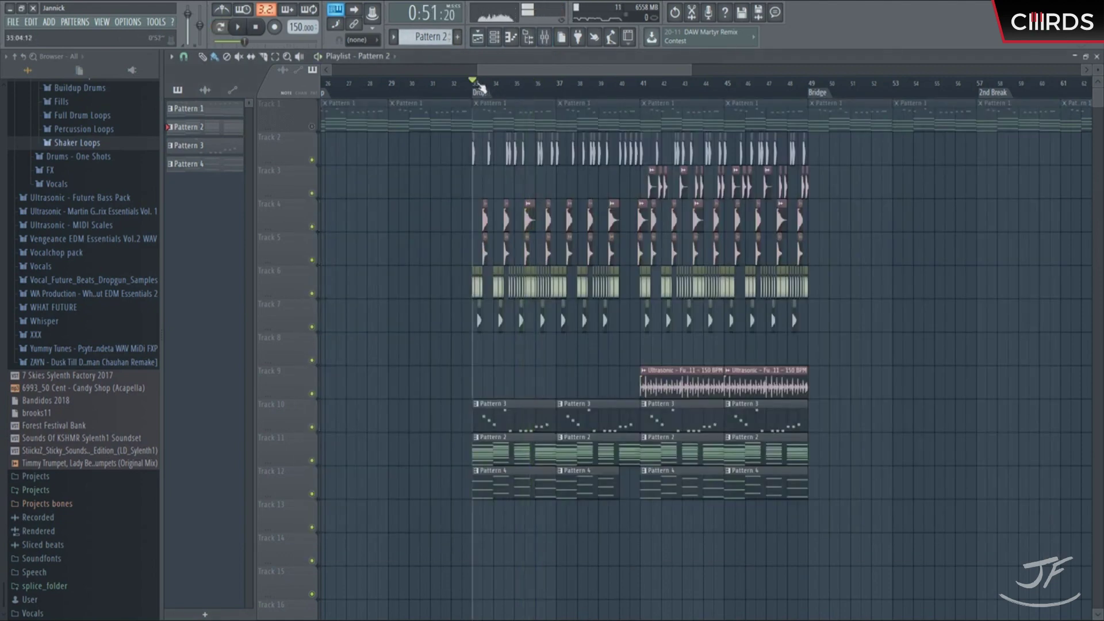
key(space)
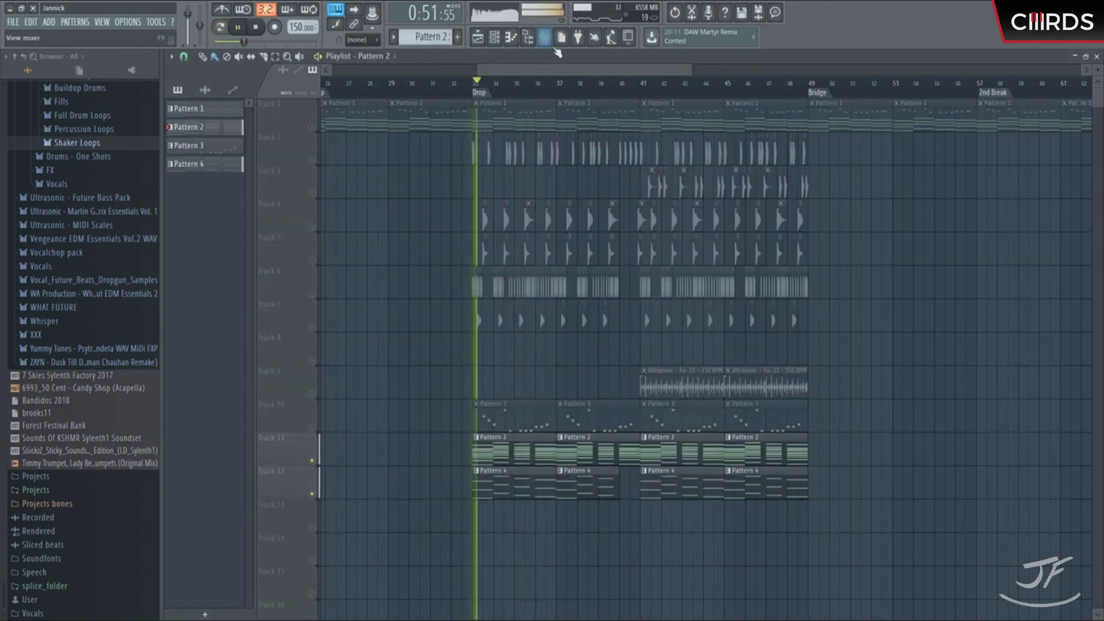
Reduce the Kickstart mix slightly on the chords' Insert 2 and replay the isolated chords and bass from the drop.
click(544, 37)
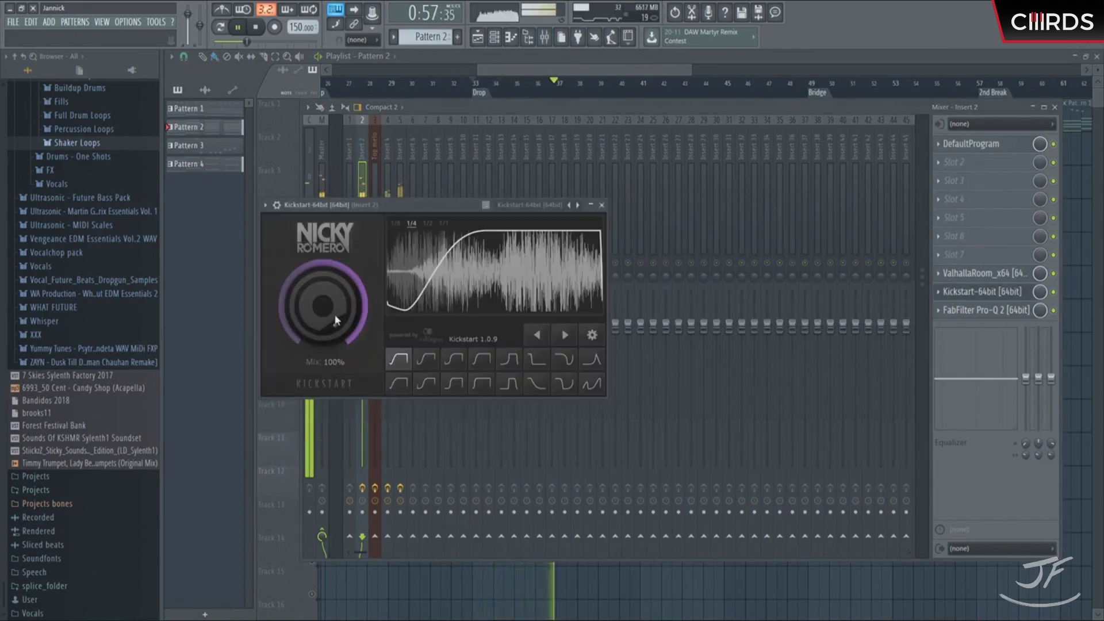
mouse_move(335, 313)
mouse_down()
mouse_move(332, 334)
mouse_move(330, 312)
mouse_up()
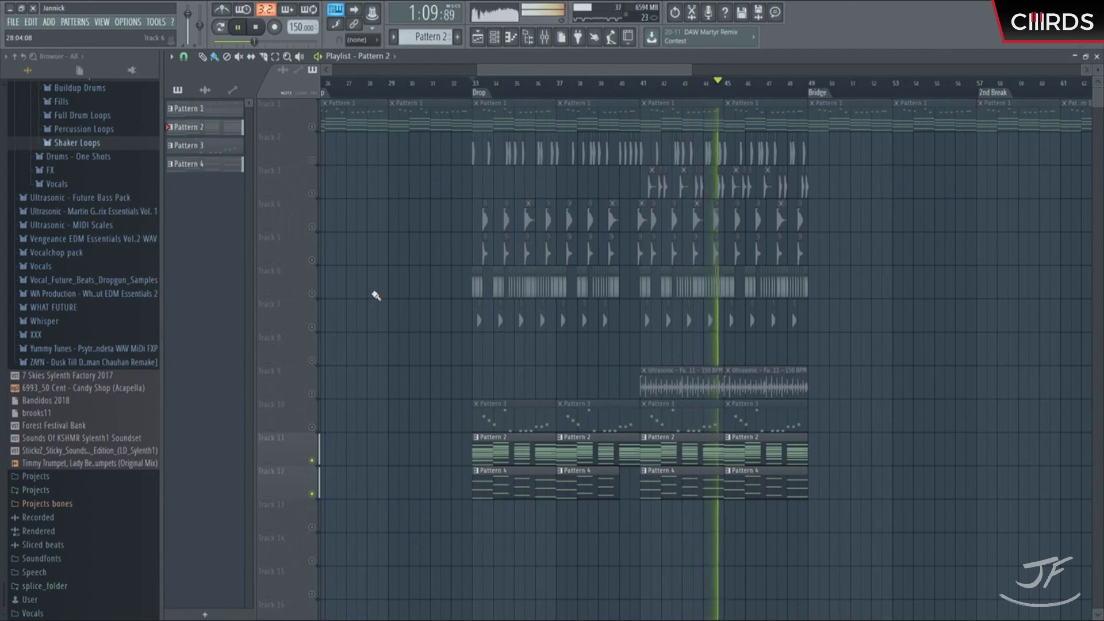
key(space)
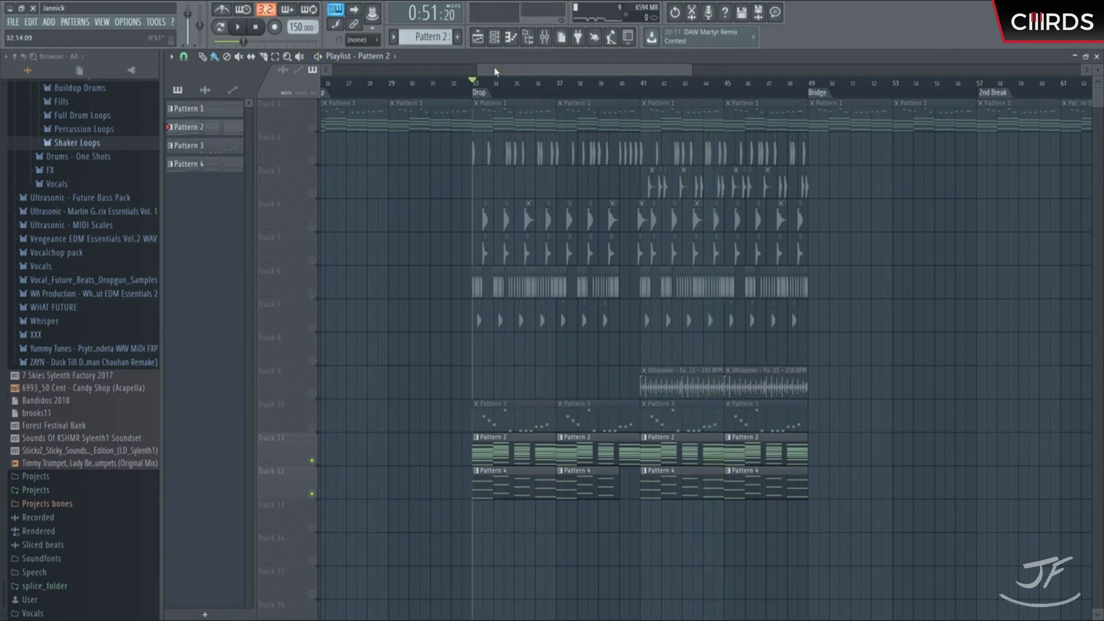
key(space)
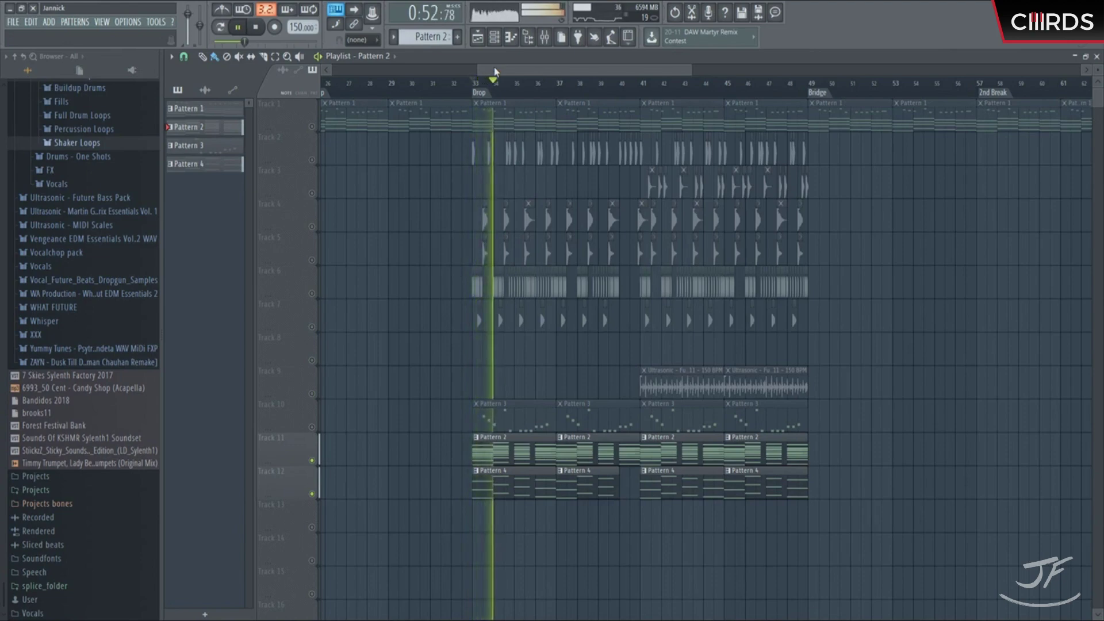
Replay the isolated chords and bass from the drop and inspect the effects on Inserts 4 and 5, including Insert 5's Kickstart.
key(space)
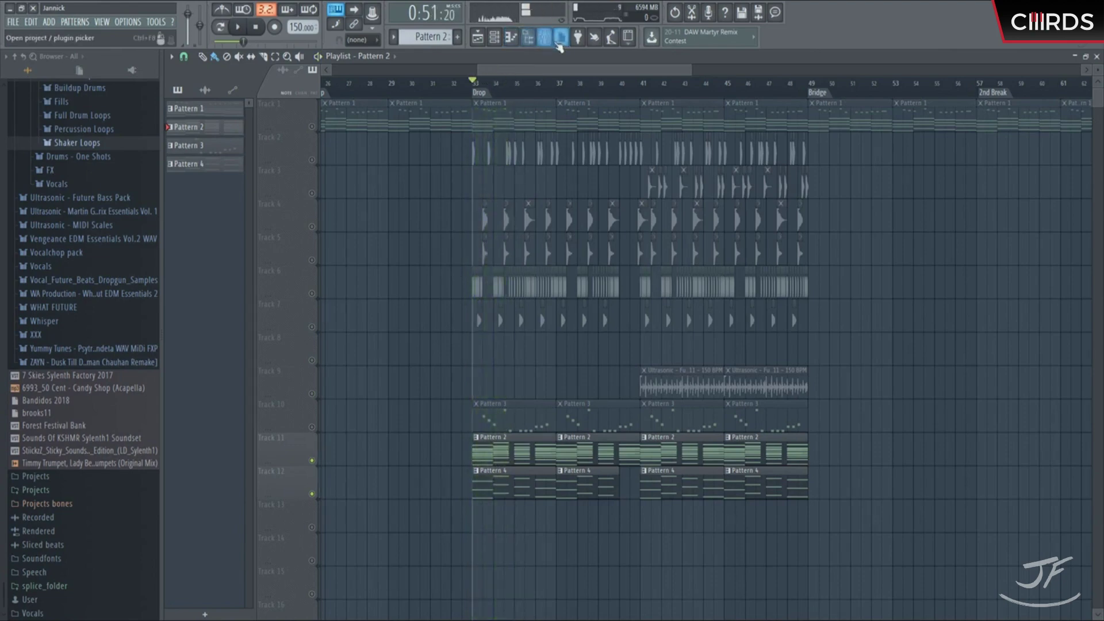
key(F9)
click(384, 230)
key(space)
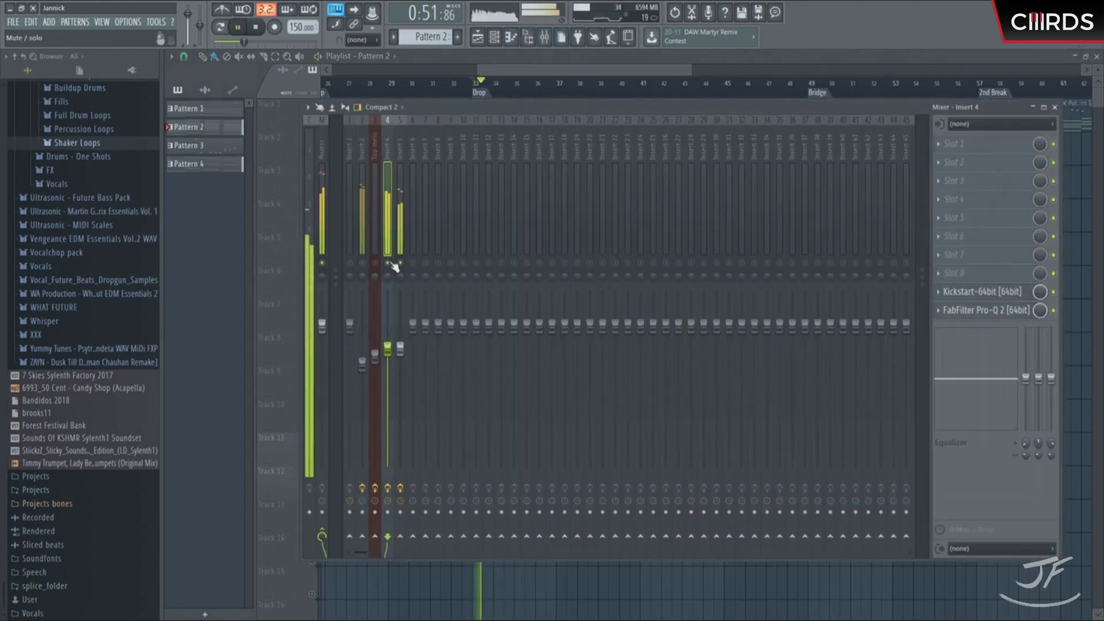
click(399, 251)
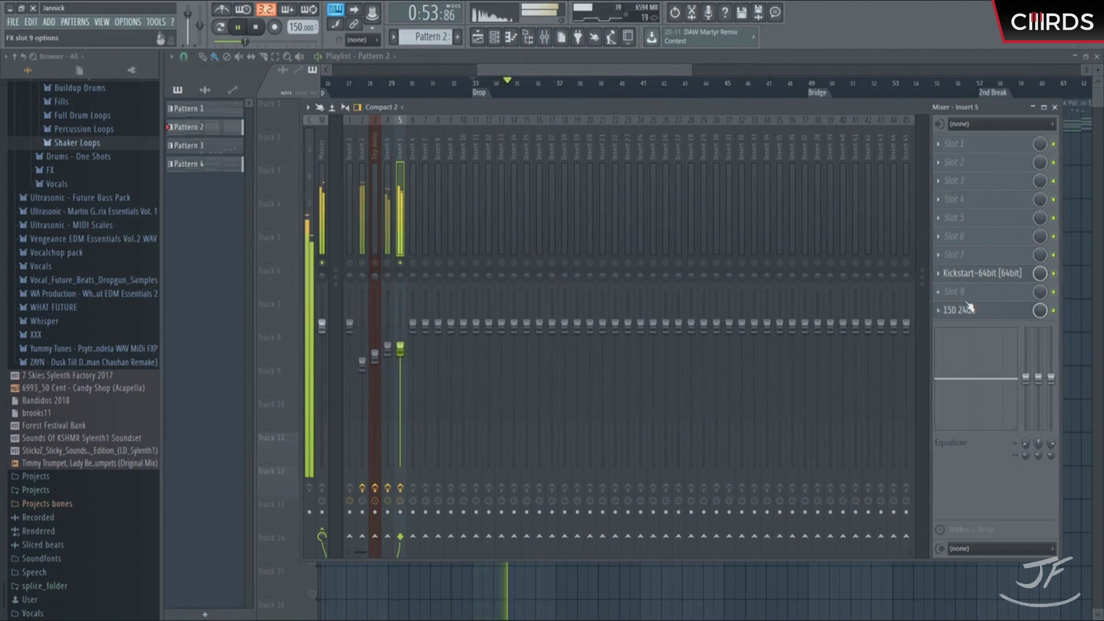
click(987, 273)
click(573, 75)
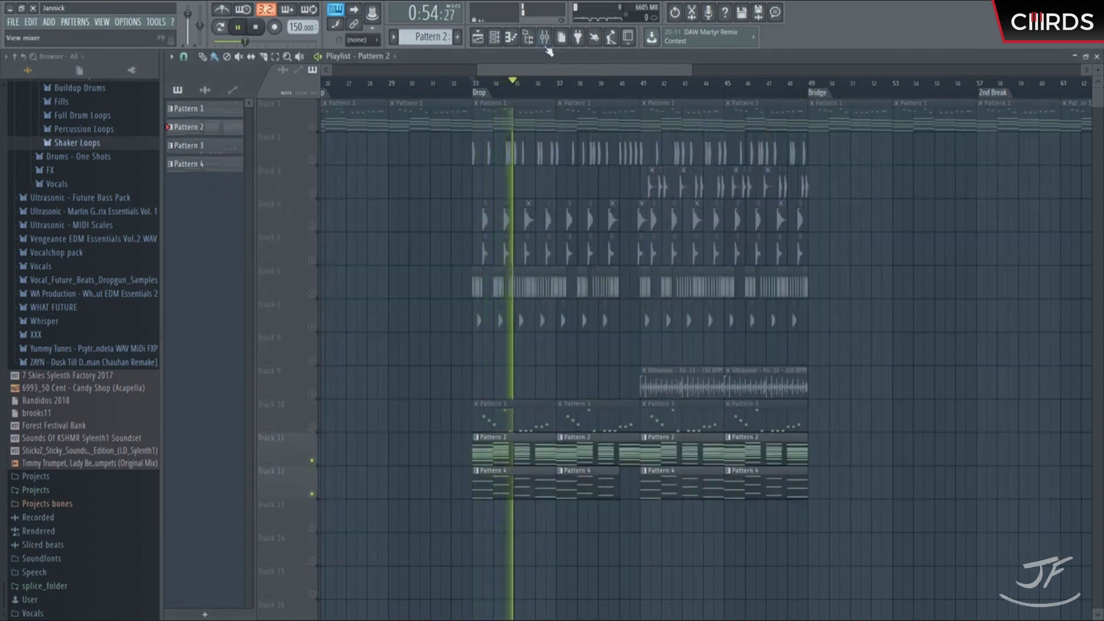
Check the Kickstart settings on bass Insert 4 during playback, return to Insert 5 and stop the song.
key(F9)
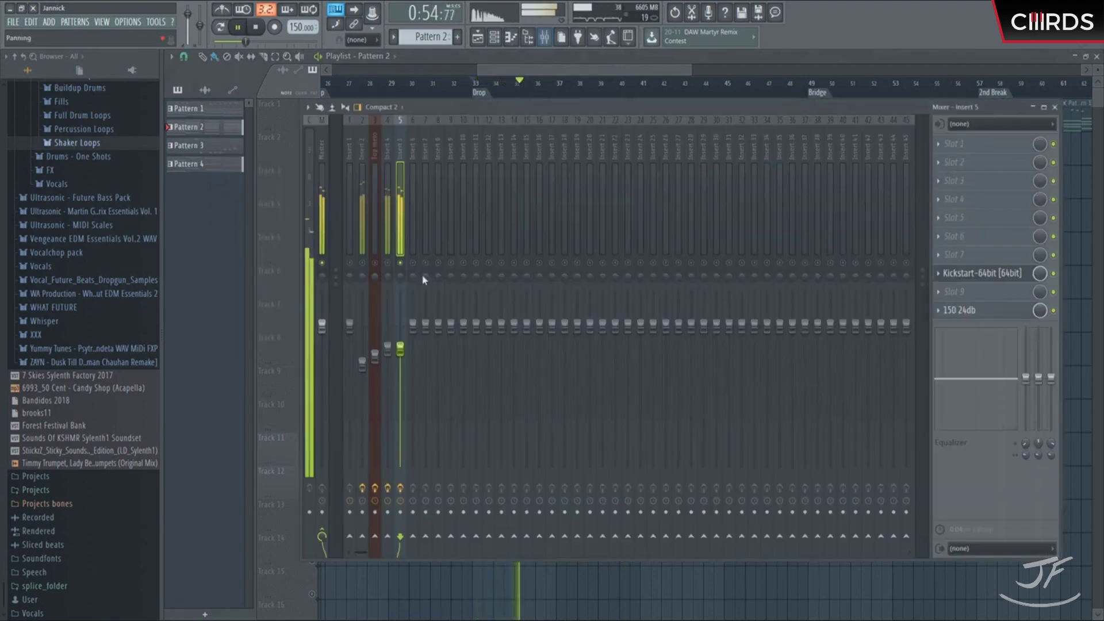
click(387, 251)
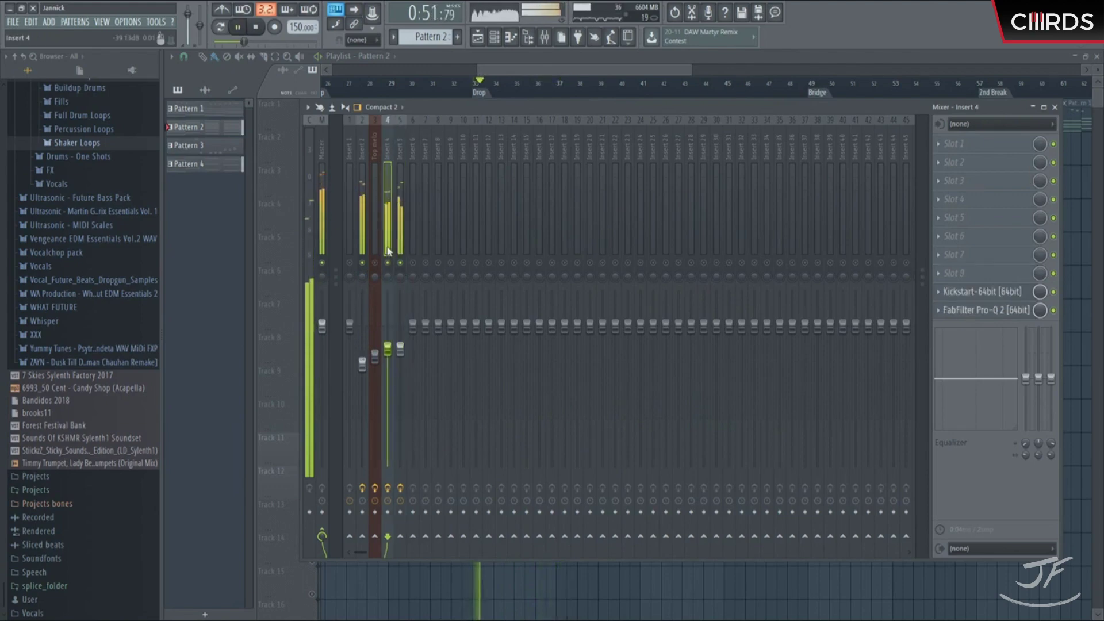
click(982, 292)
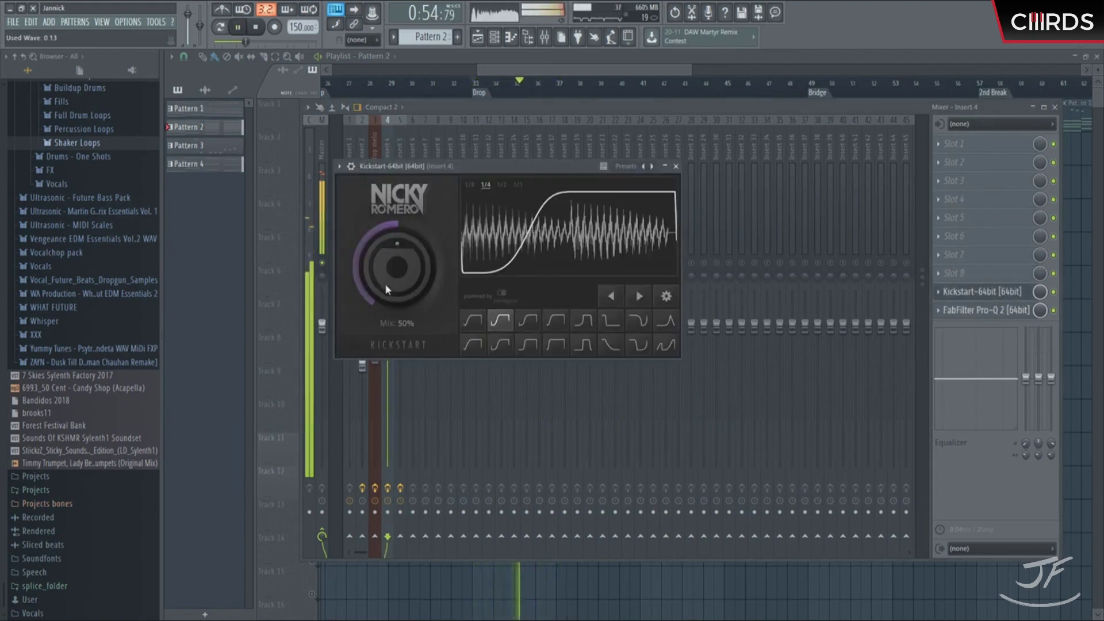
click(676, 166)
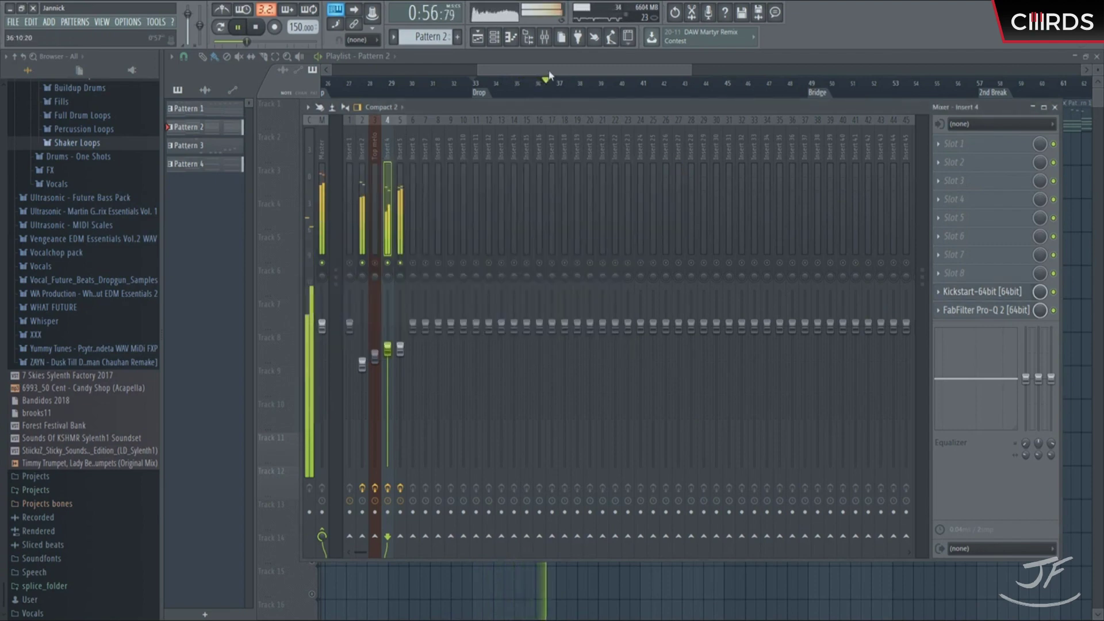
click(400, 238)
key(space)
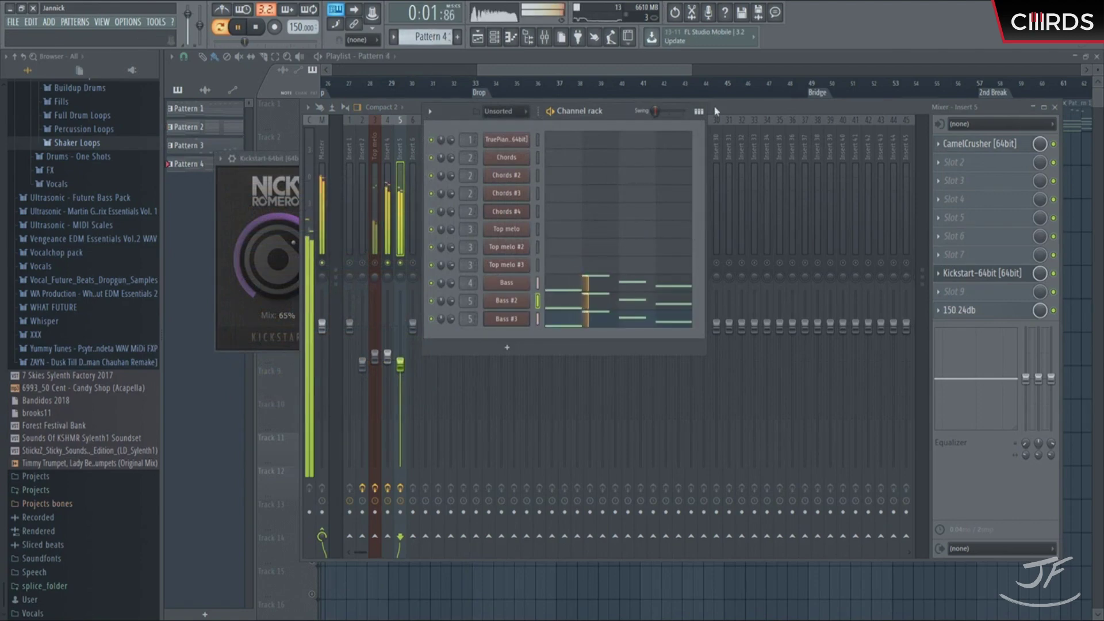
Raise the Kickstart mix on bass Insert 4 to 65% while Pattern 4 plays.
click(715, 110)
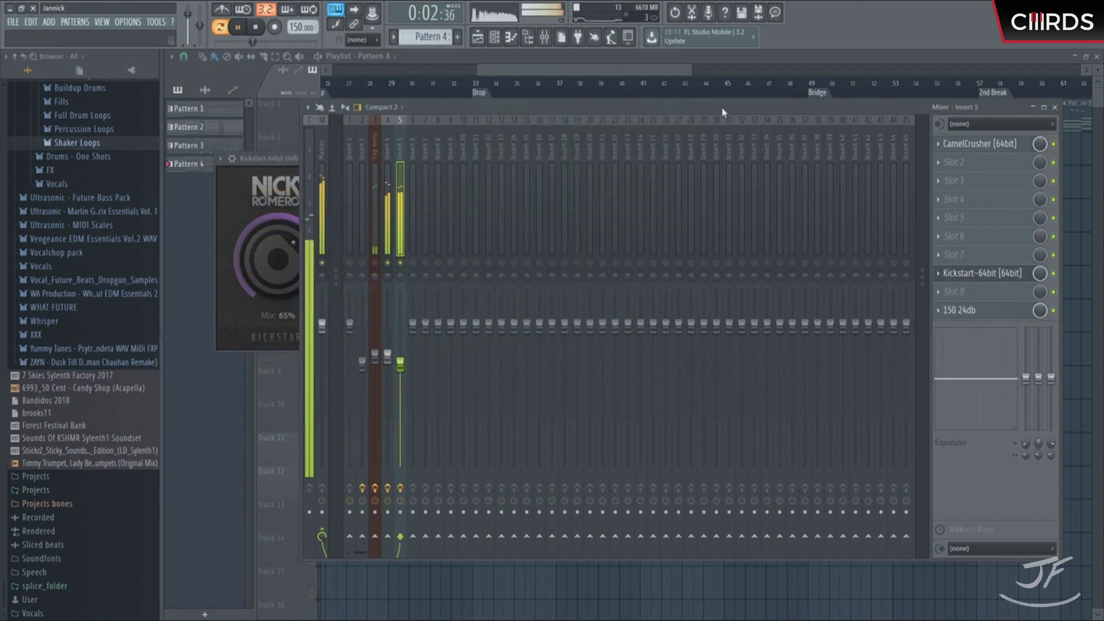
click(386, 270)
click(400, 256)
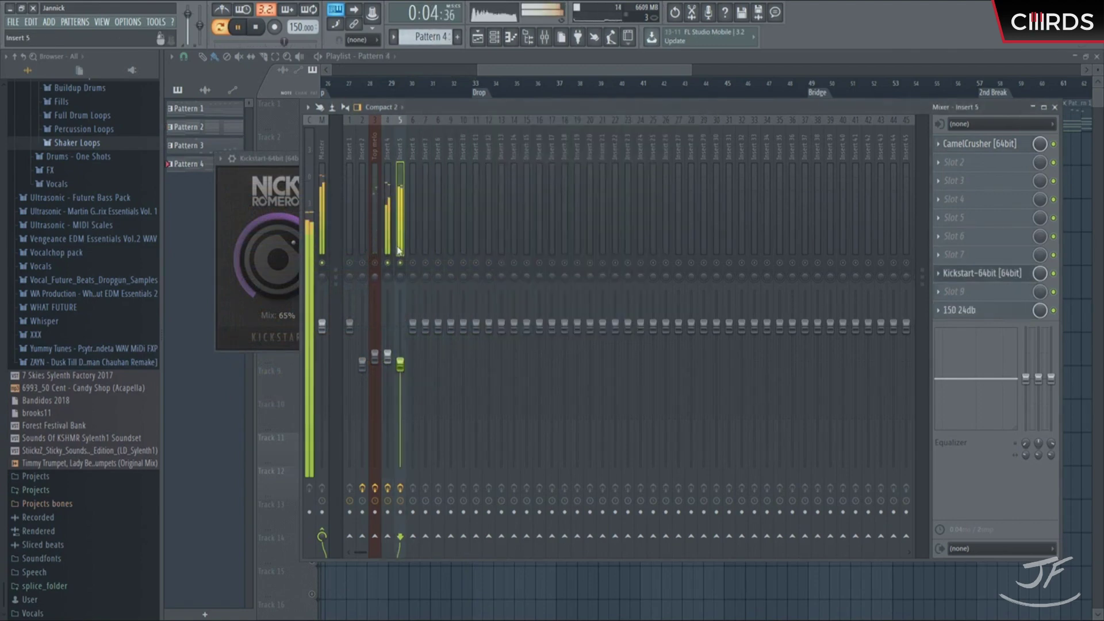
click(389, 253)
click(976, 293)
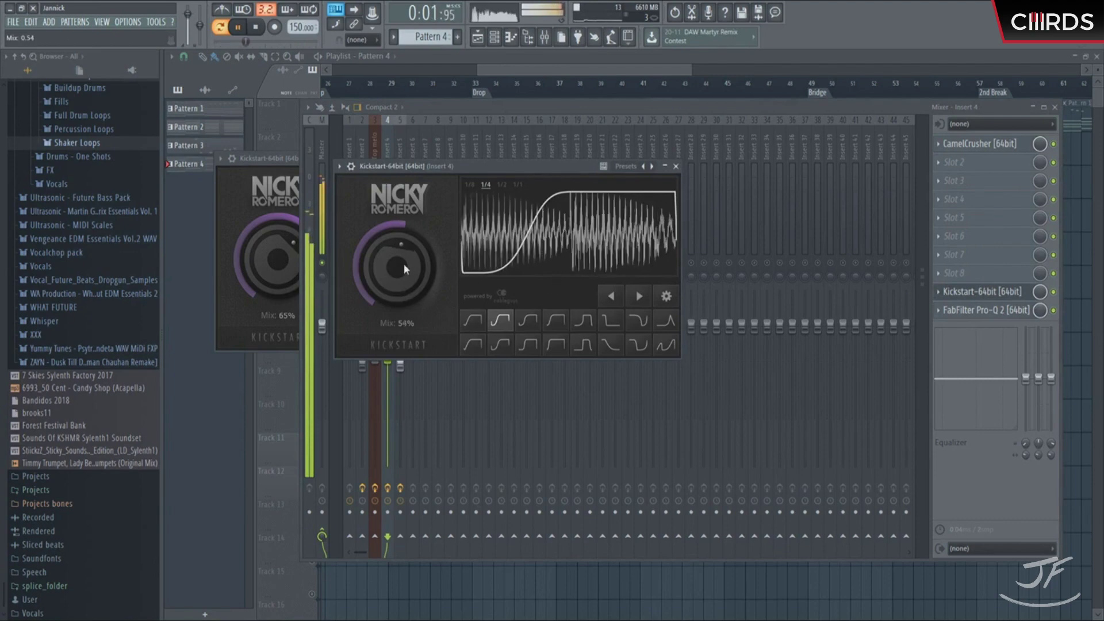
drag(402, 263, 400, 272)
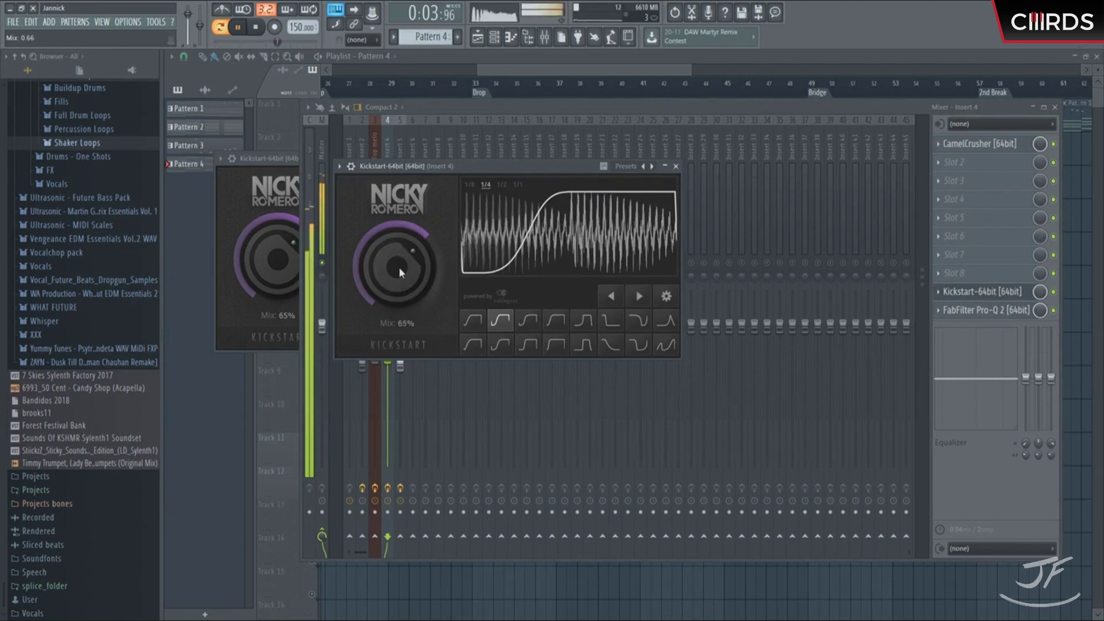
click(675, 166)
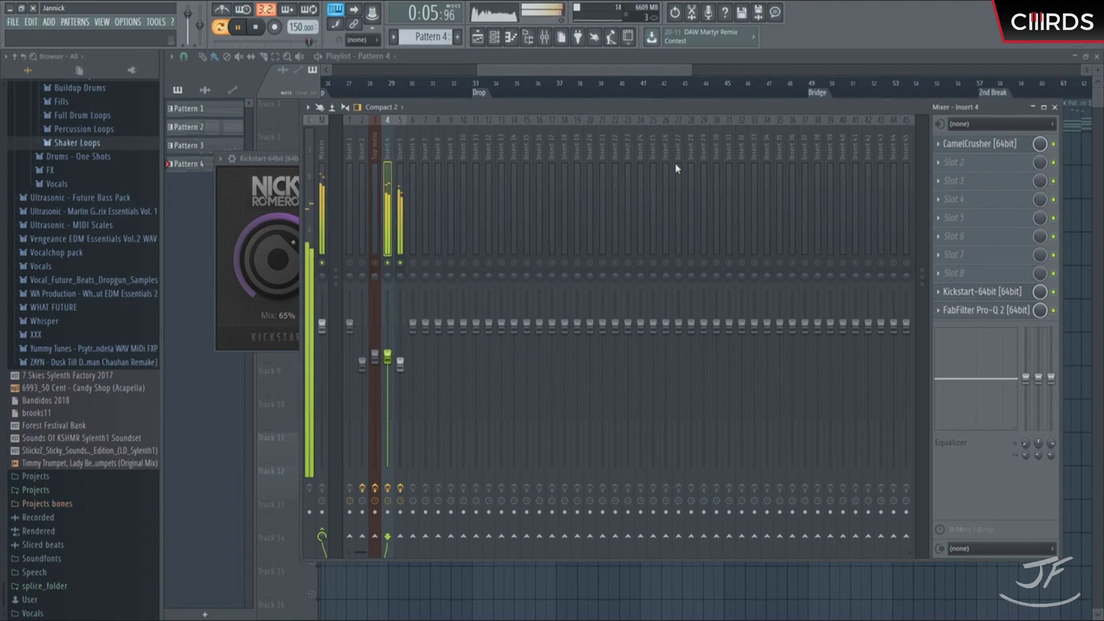
Play the Bass channel of Pattern 4 on its own from the channel rack.
click(403, 217)
key(space)
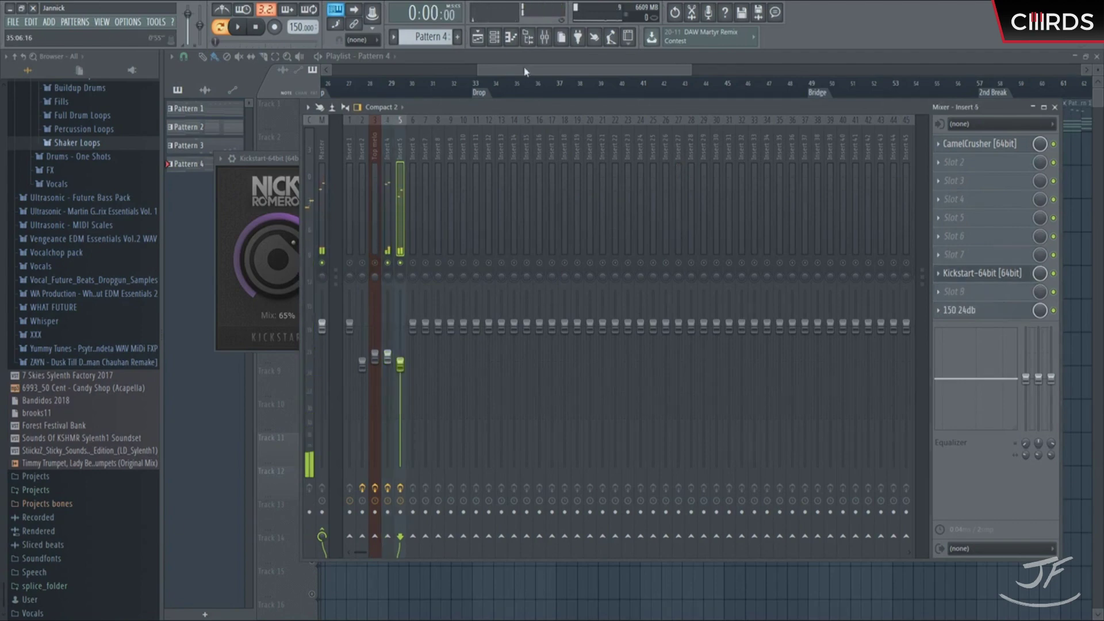
click(494, 39)
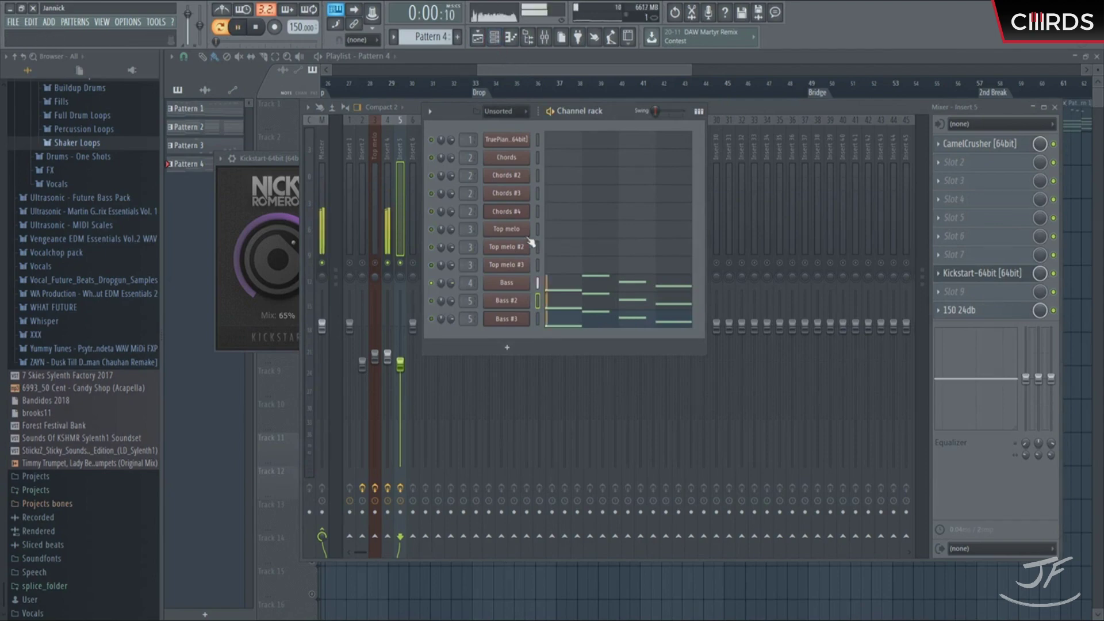
key(space)
key(F6)
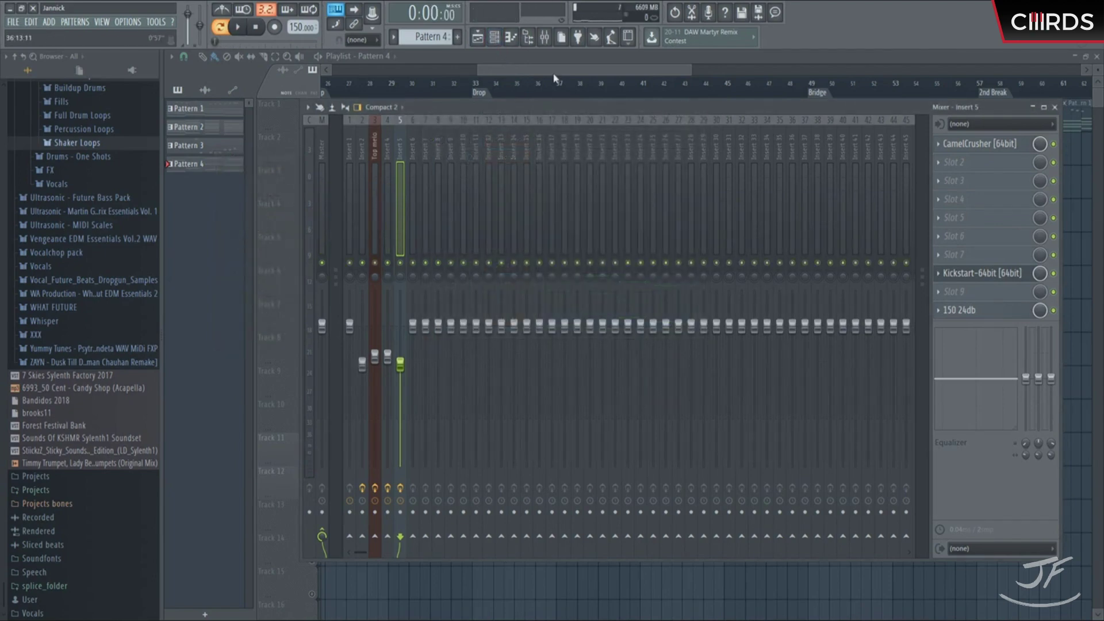
Include Track 10's melody in the isolated drop playback and slightly raise the volume of the Top melo mixer track.
key(F9)
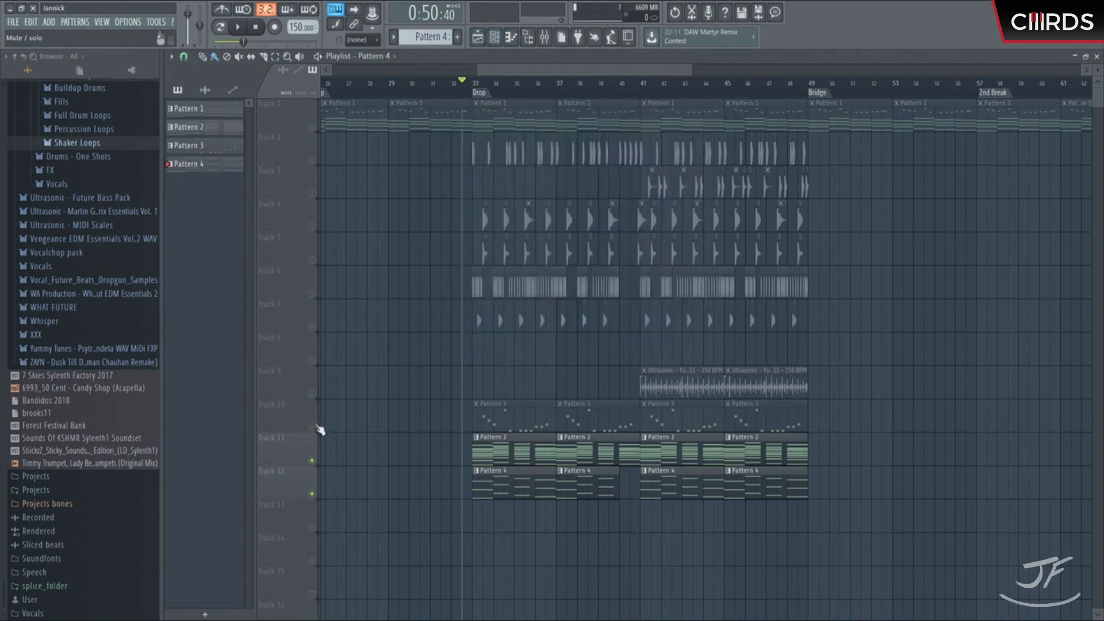
click(545, 39)
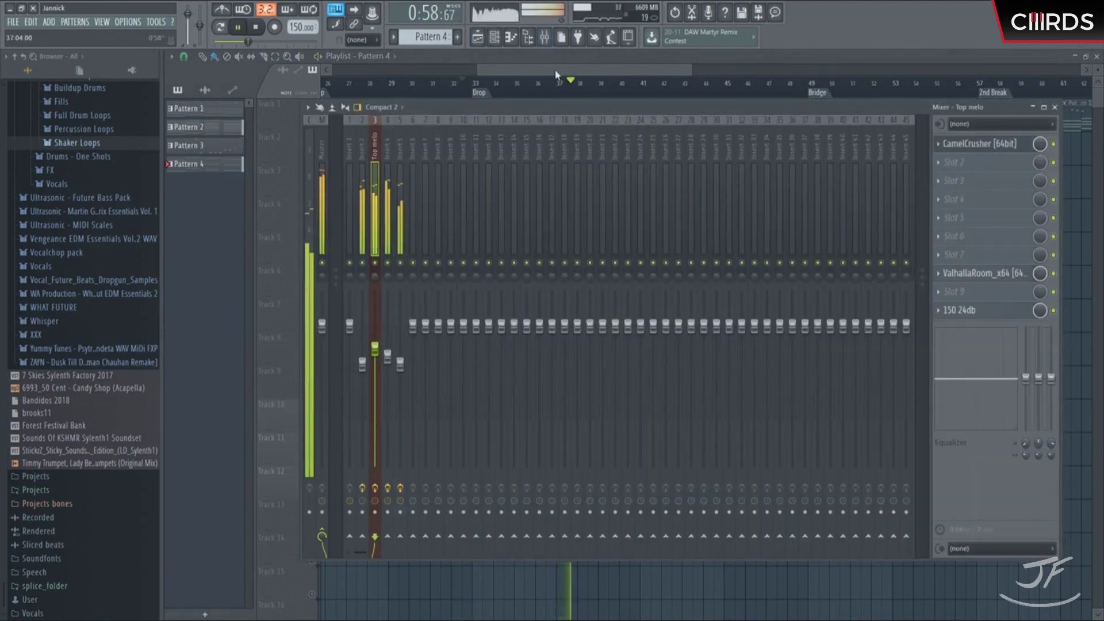
key(F9)
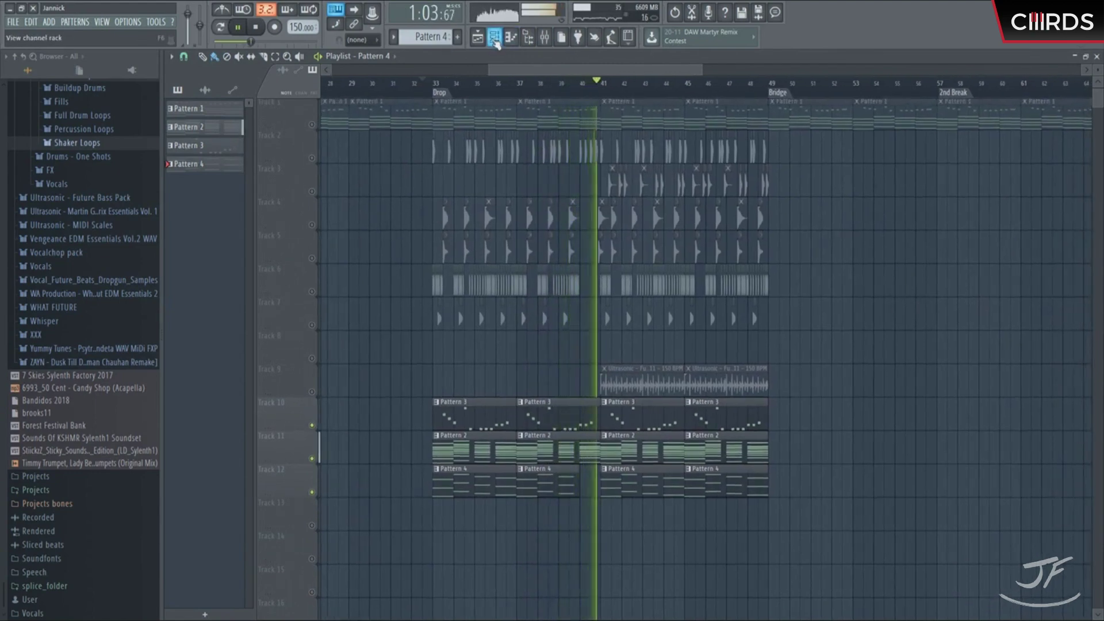
Bring back all the soloed-out playlist tracks, mute Track 1 and play the full drop.
key(space)
right_click(311, 426)
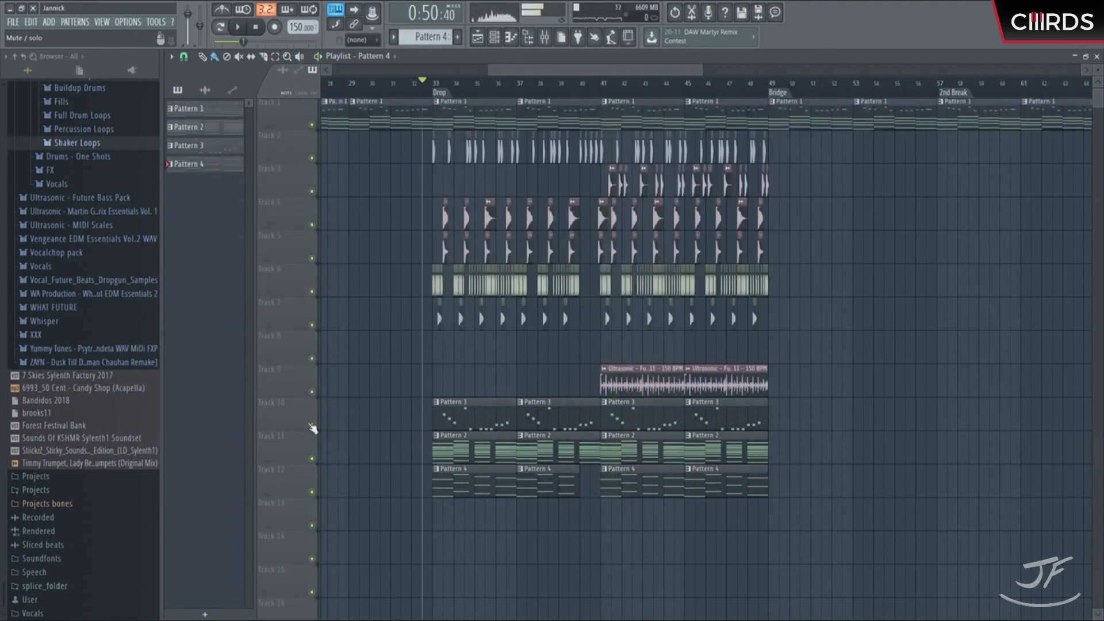
key(space)
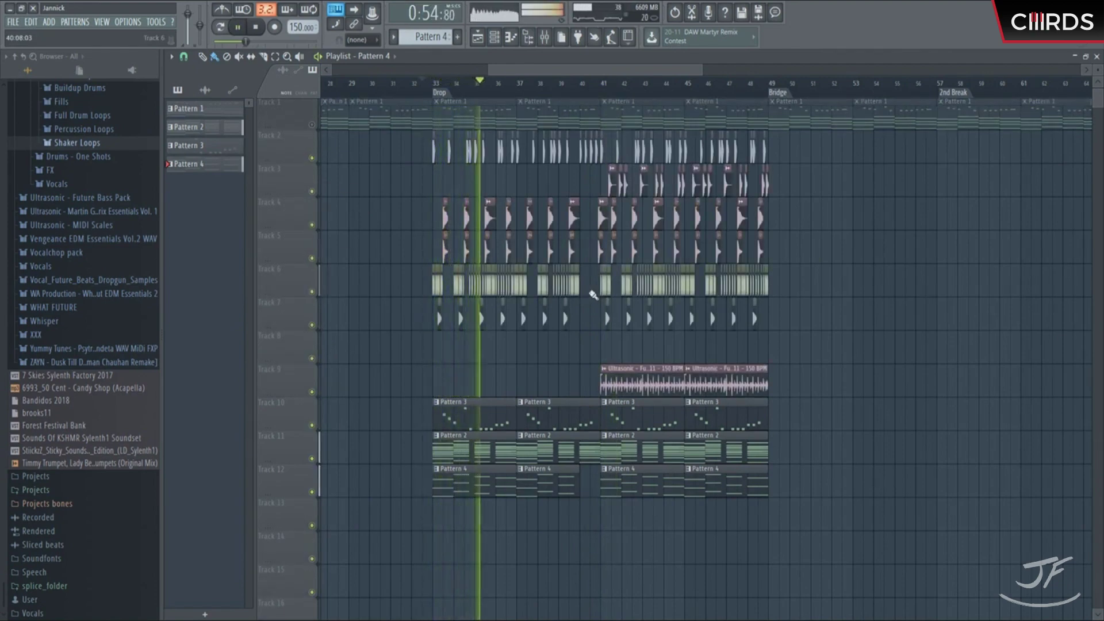
Add a Kick 24 clip on Track 2 between the last two kicks before bar 41 and replay that passage.
scroll(526, 86, up, 1)
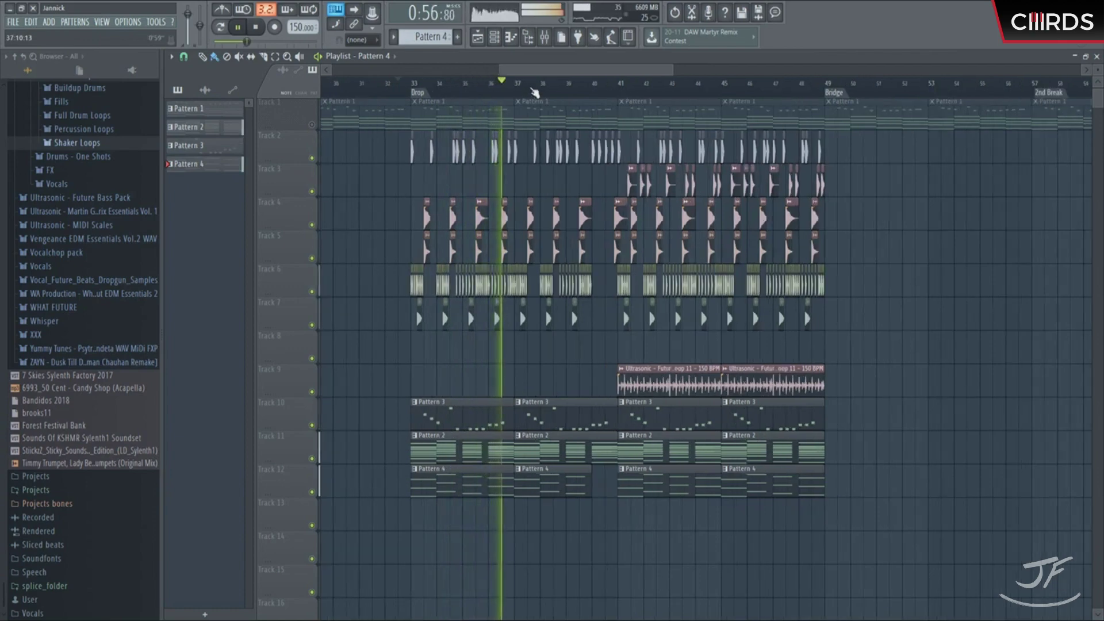
scroll(502, 85, up, 1)
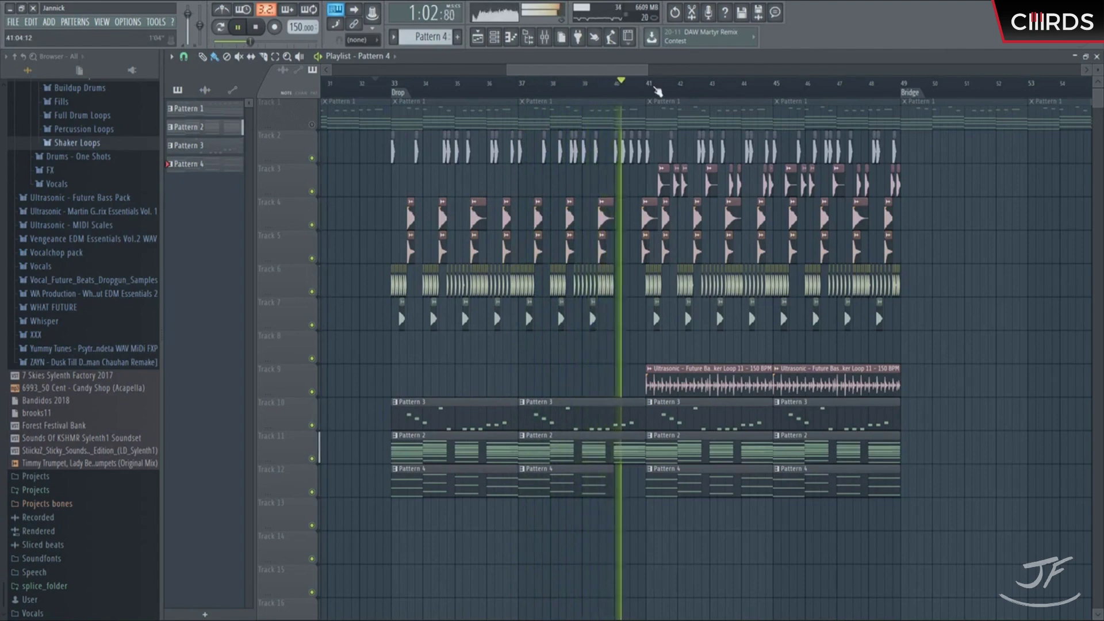
scroll(649, 88, up, 2)
scroll(648, 88, up, 2)
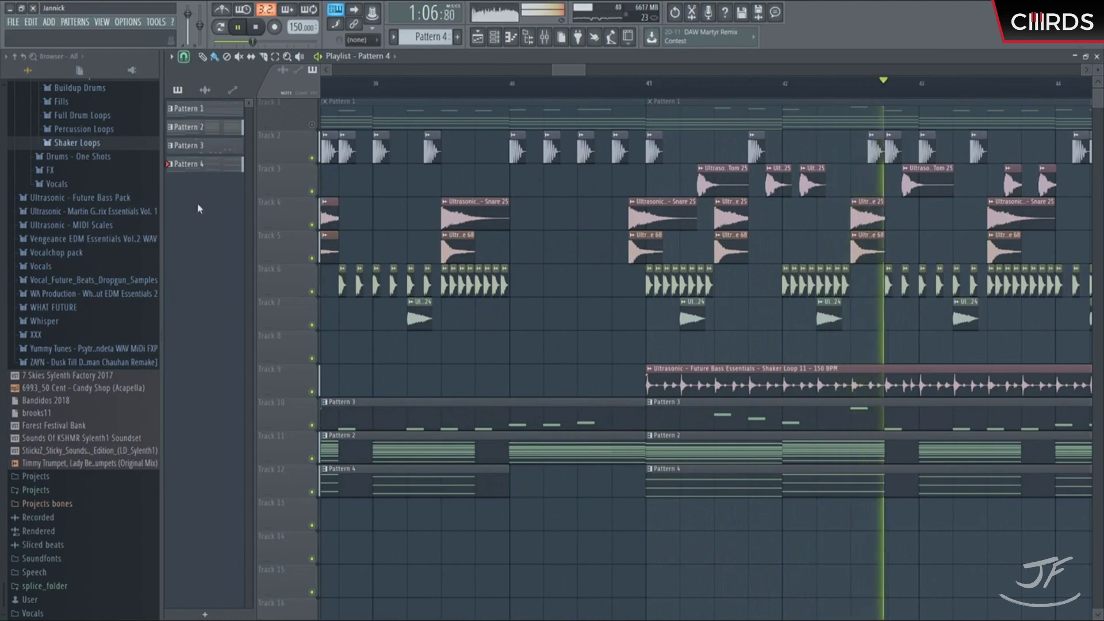
click(618, 151)
click(600, 151)
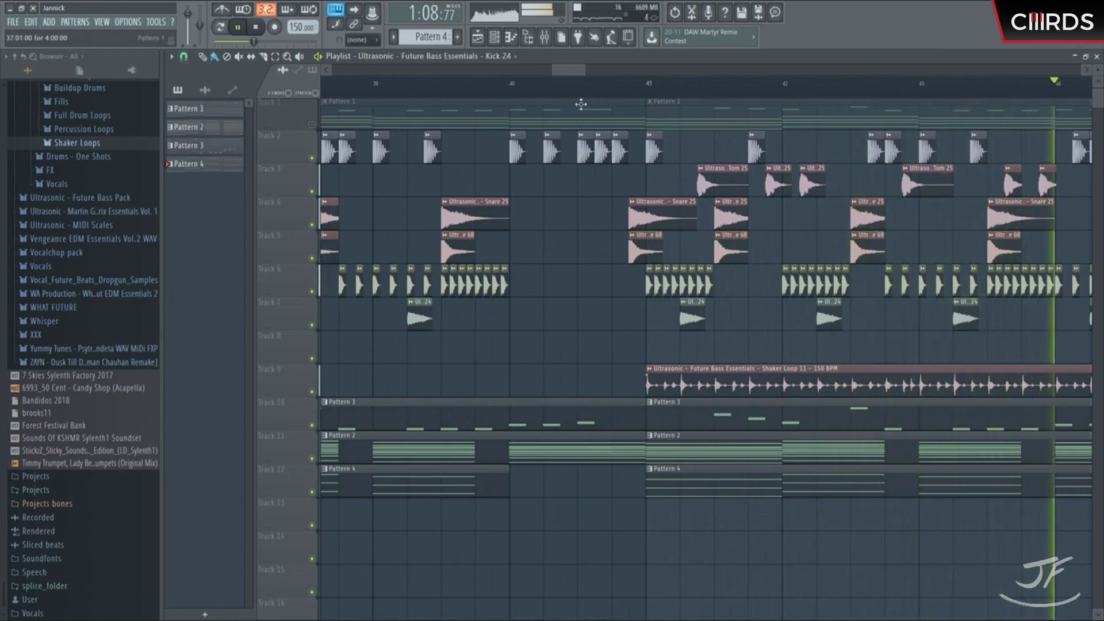
click(438, 84)
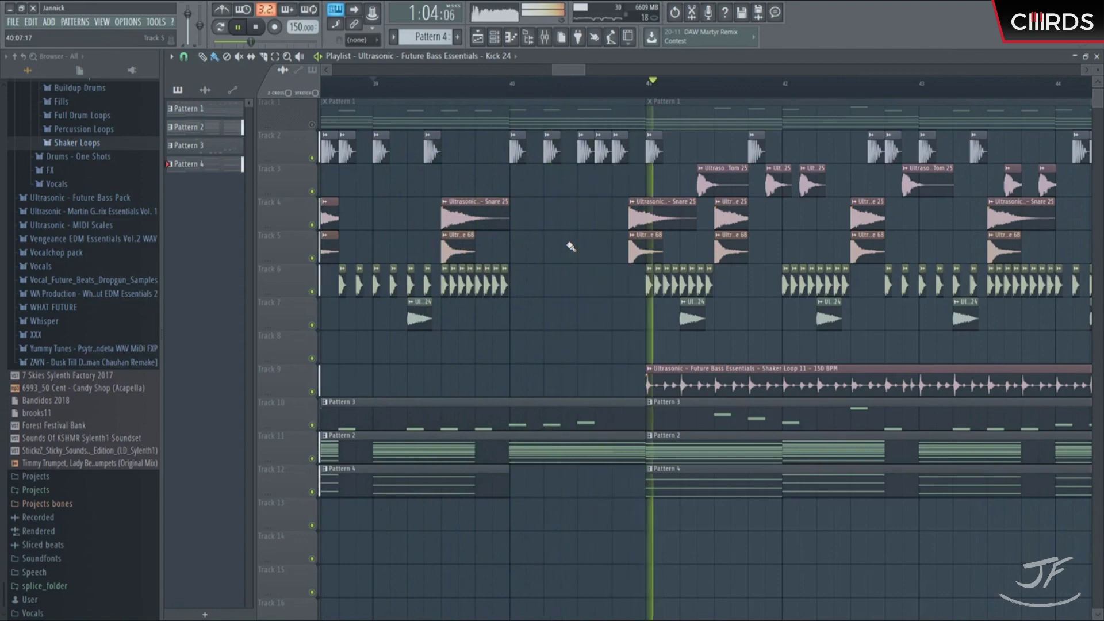
Examine the Cut group options in the Kick 24 sample's channel settings, then close them.
scroll(604, 93, up, 3)
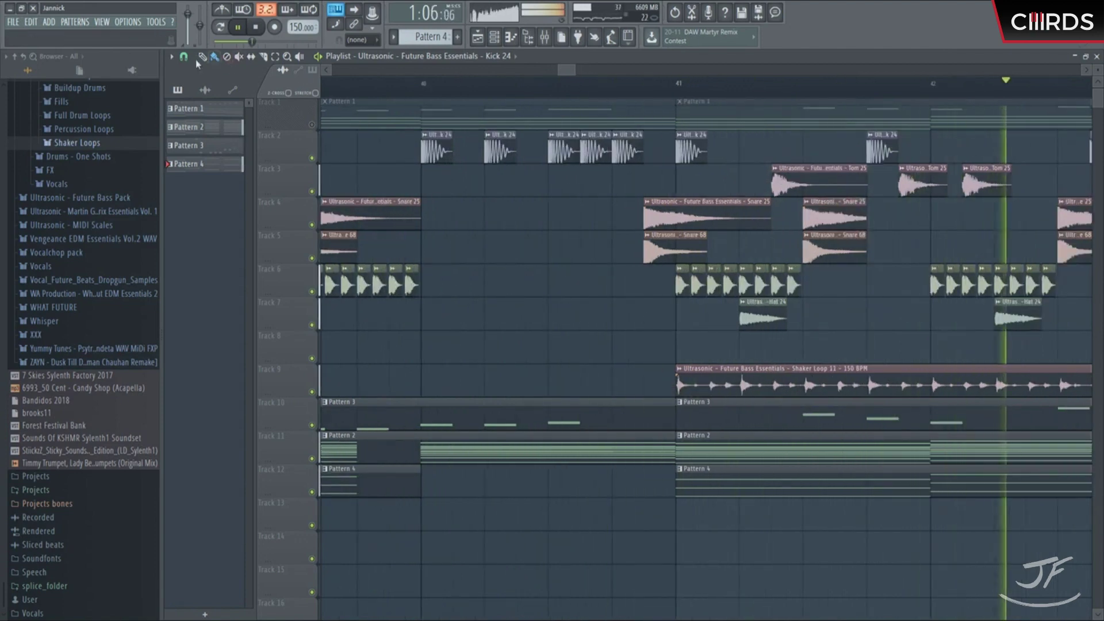
double_click(601, 150)
click(239, 163)
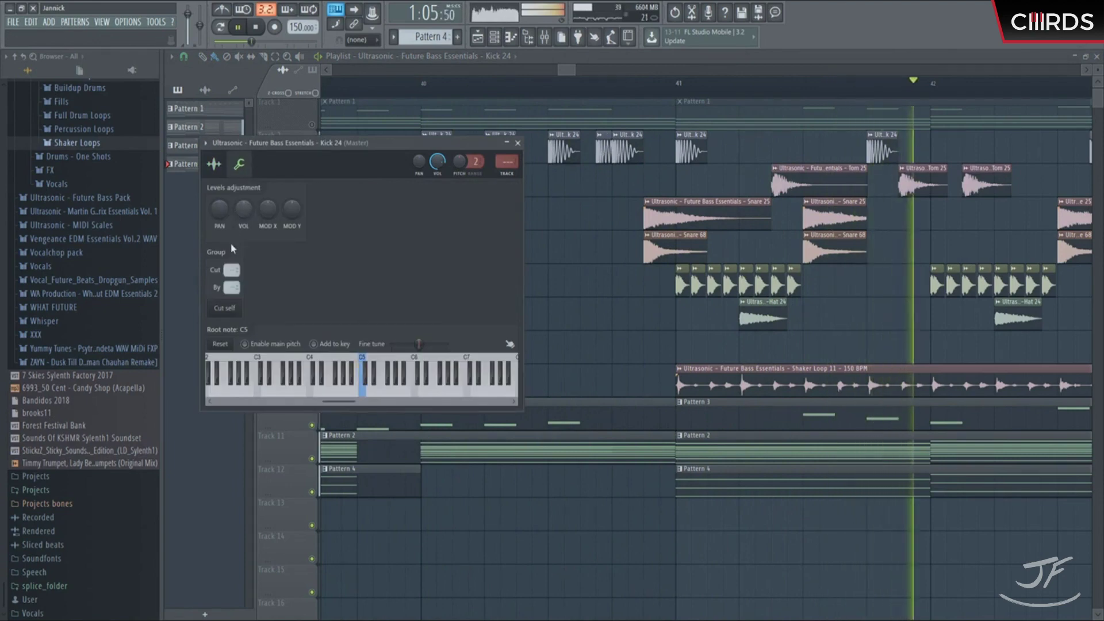
right_click(546, 261)
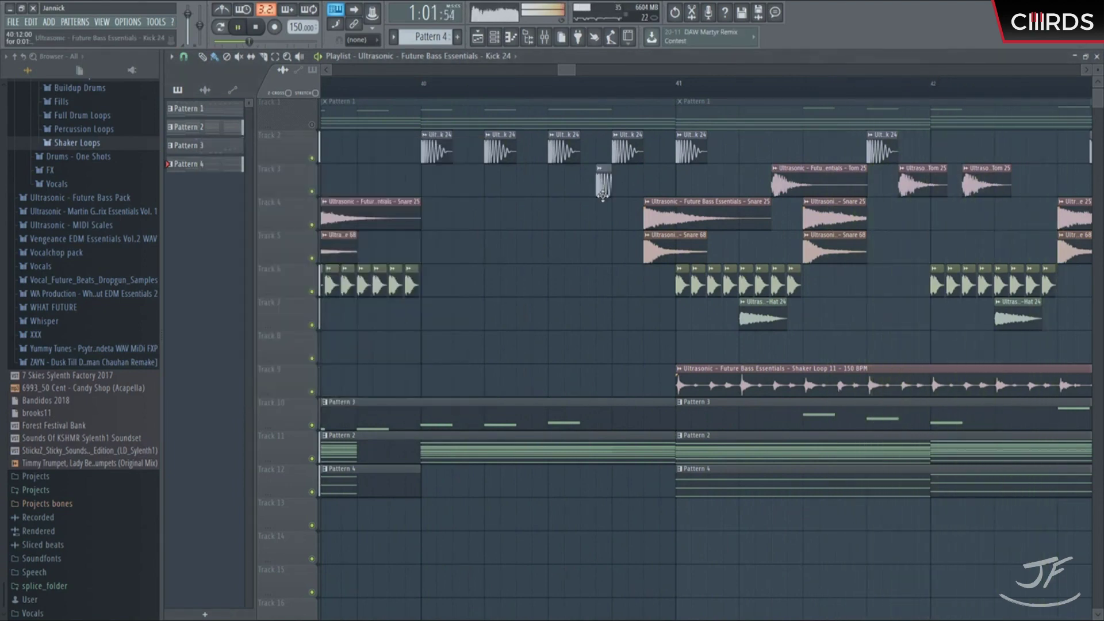
Arrange shortened Kick 24 clips into a rapid fill before bar 41 and place them on Track 2.
drag(601, 195, 603, 226)
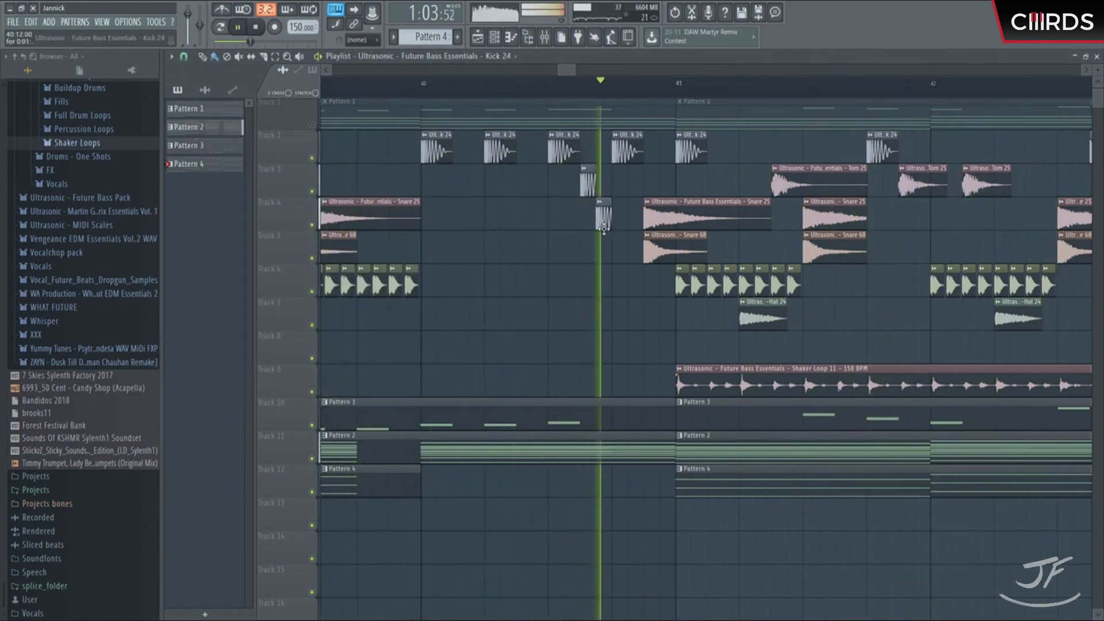
scroll(581, 106, down, 2)
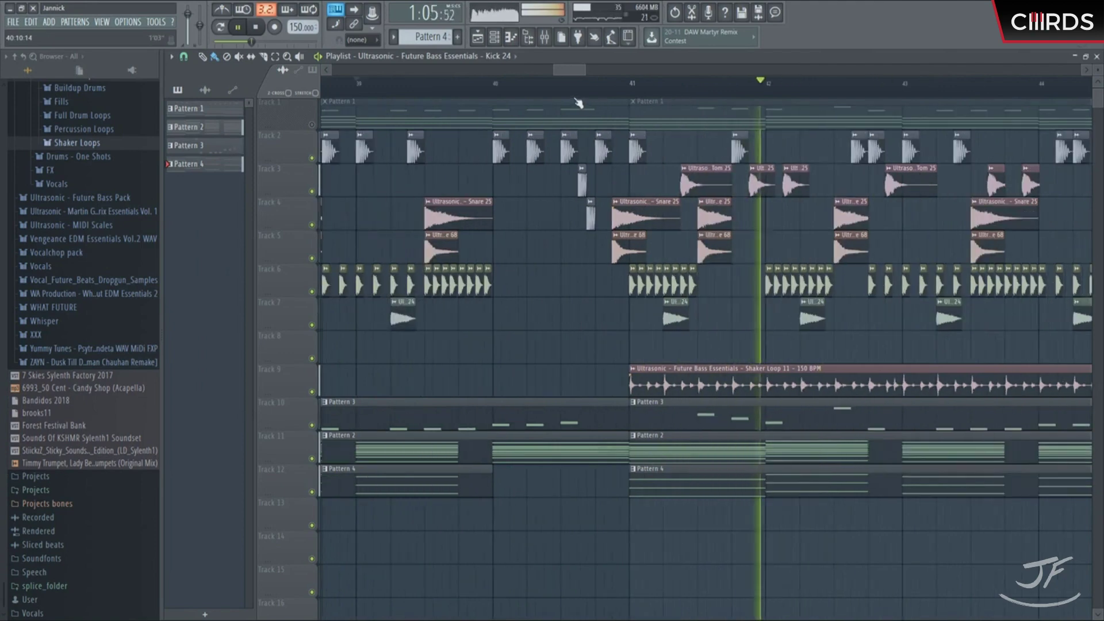
drag(589, 213, 589, 148)
Review the whole drop arrangement up to the Bridge marker during playback.
scroll(582, 94, down, 1)
scroll(583, 93, down, 5)
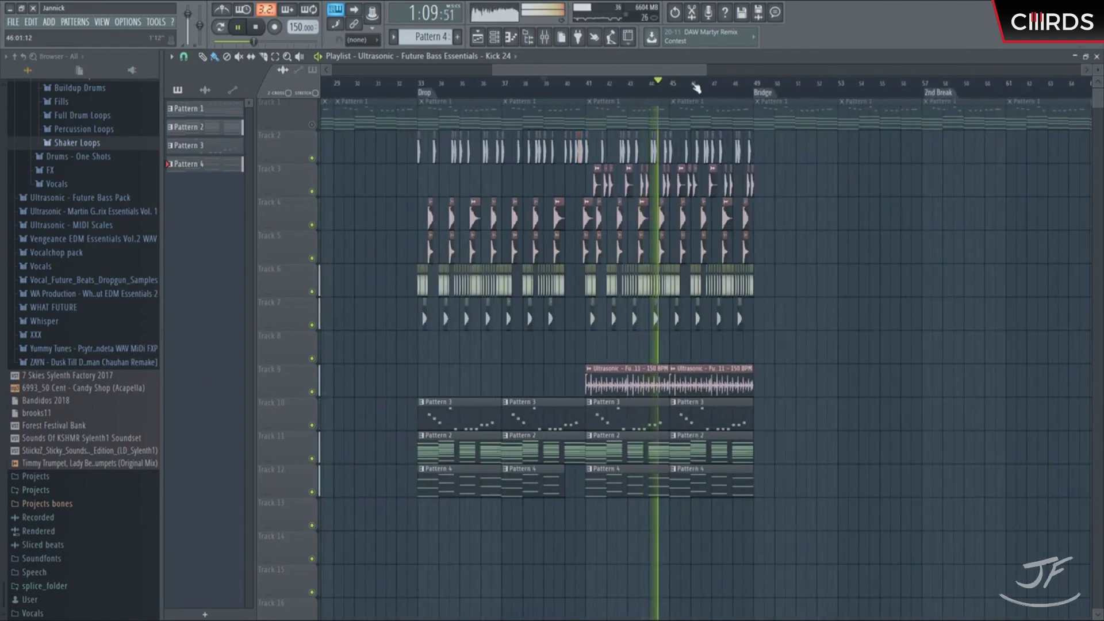
scroll(739, 86, up, 2)
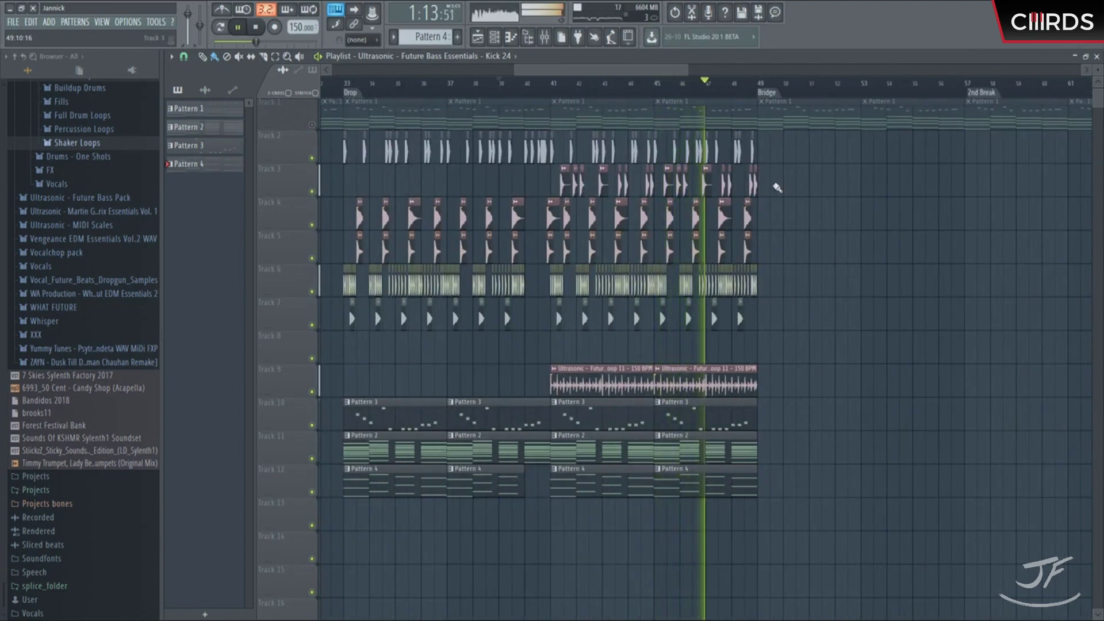
scroll(680, 84, down, 2)
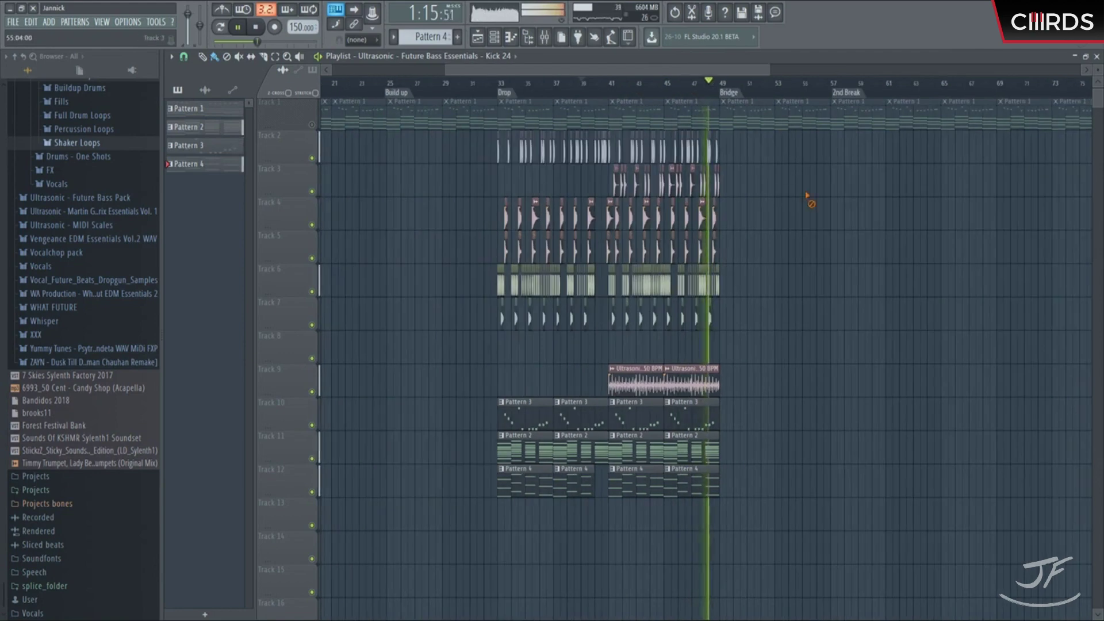
Set the Top melo channel's Serum preset to Future Bass - LEAD 27 and check its channel settings.
key(space)
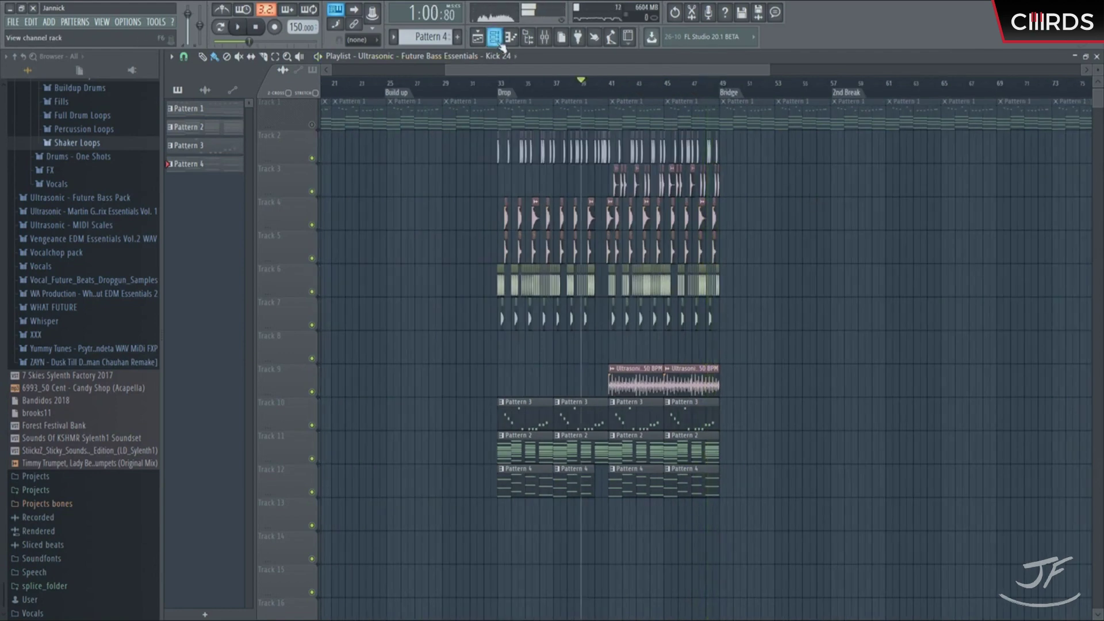
click(494, 37)
scroll(430, 38, up, 1)
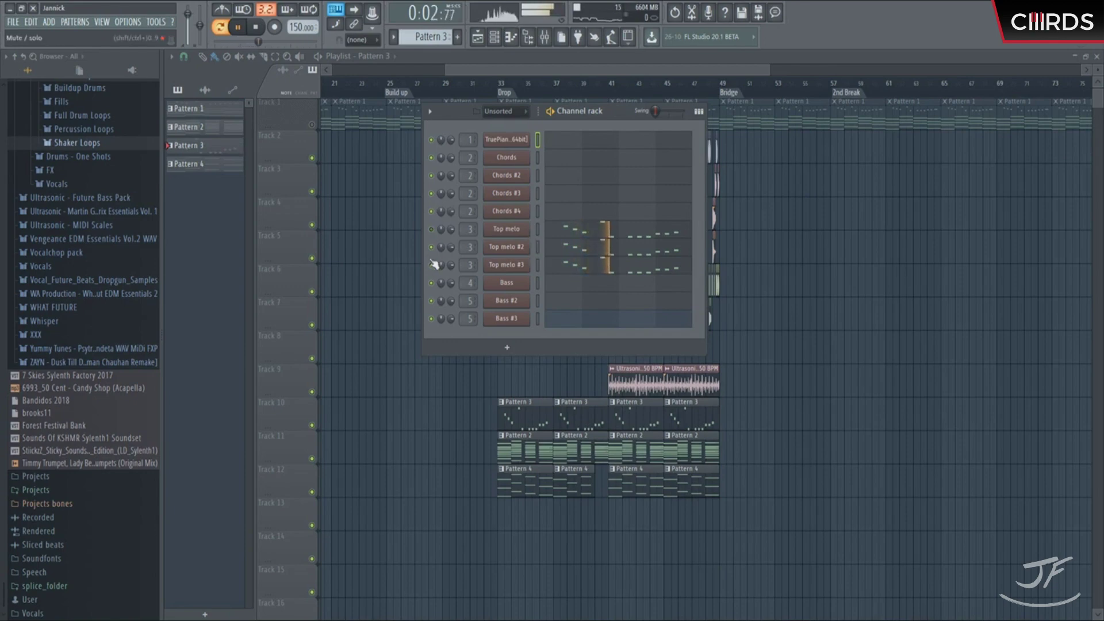
click(520, 230)
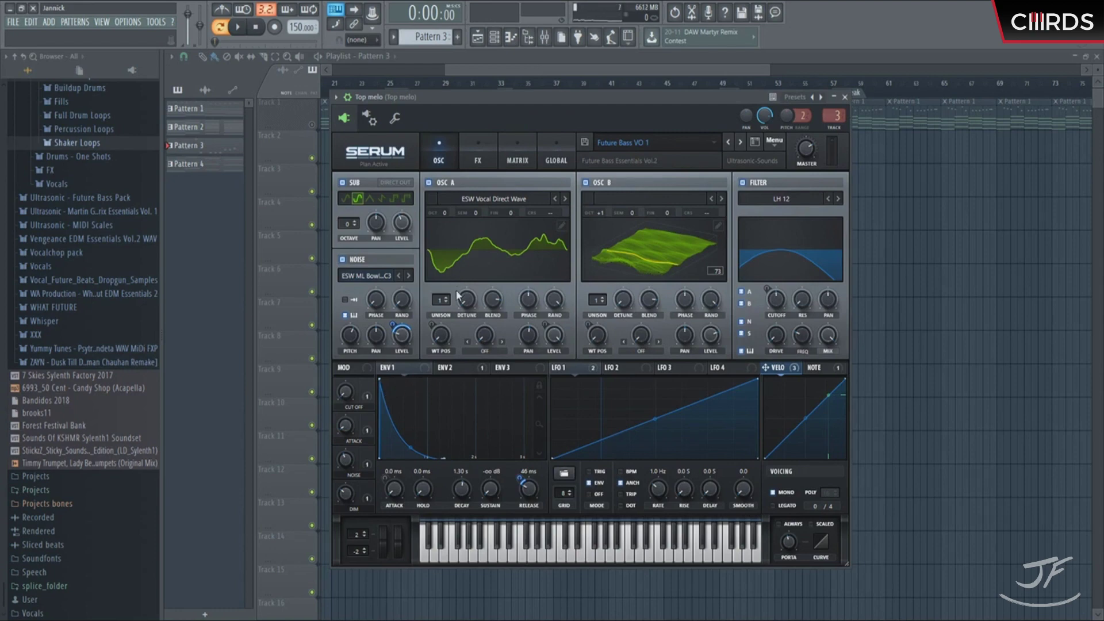
click(500, 40)
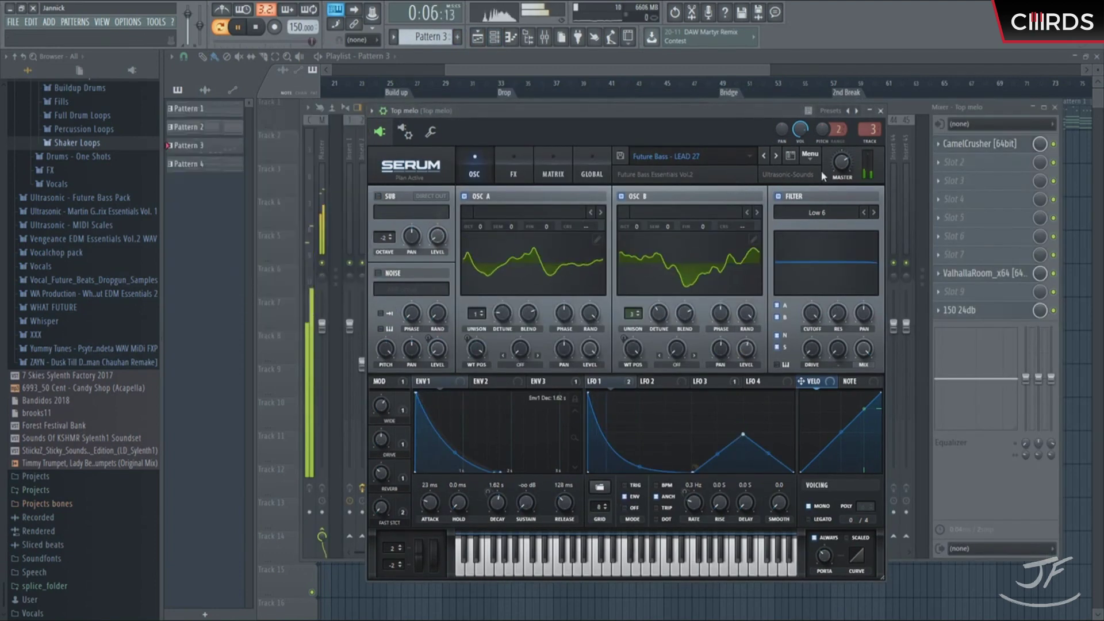
click(430, 132)
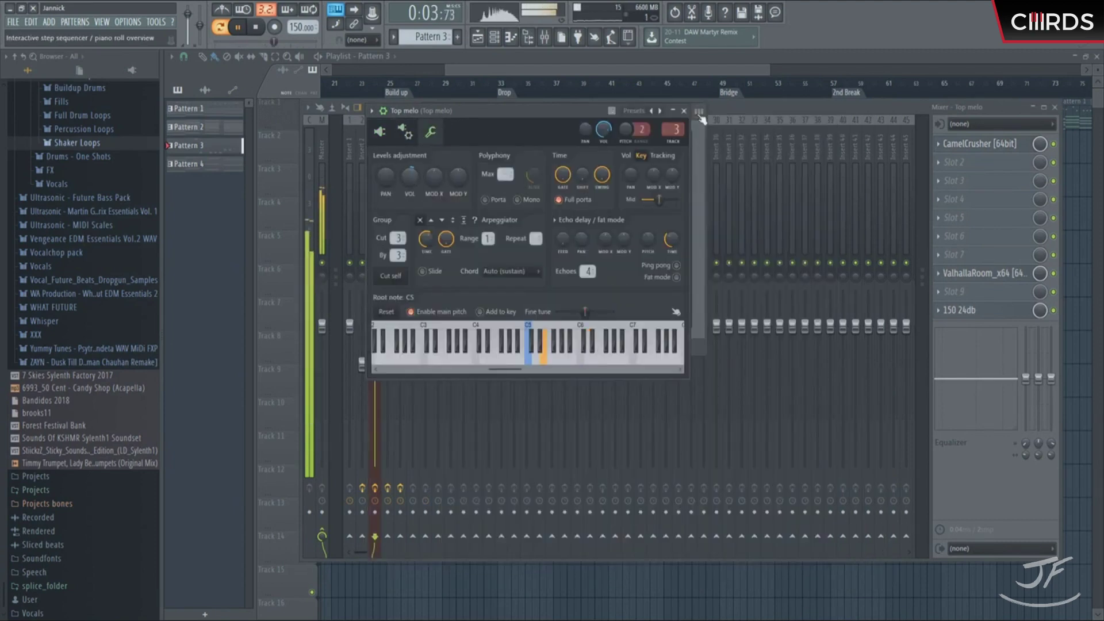
click(683, 111)
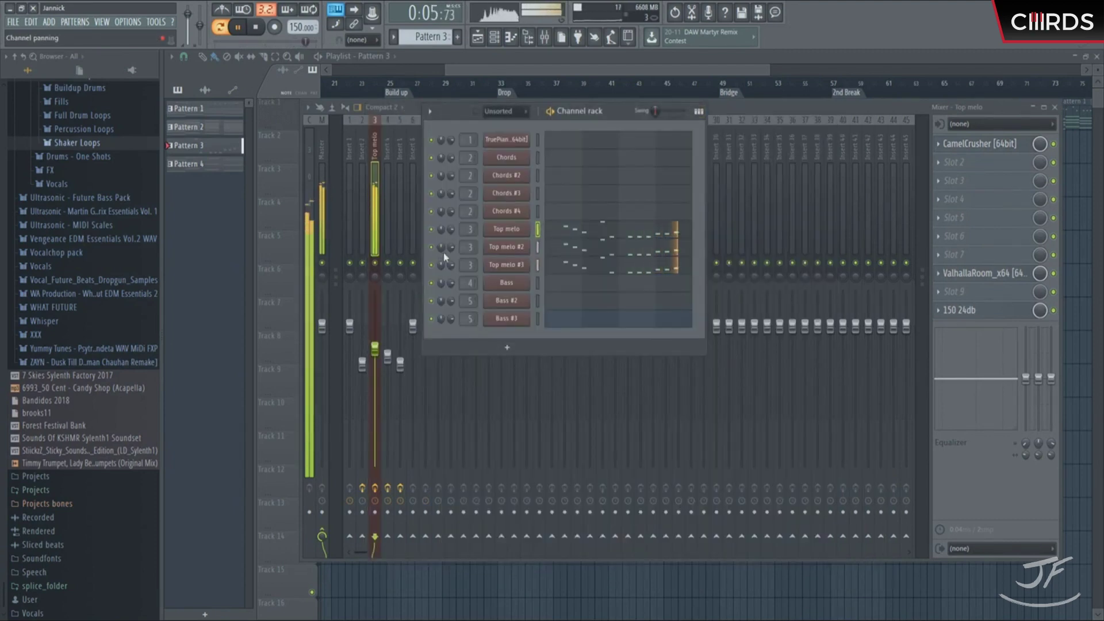
Replay the drop from just before its marker and slightly lower the Insert 2 fader in the mixer.
click(557, 86)
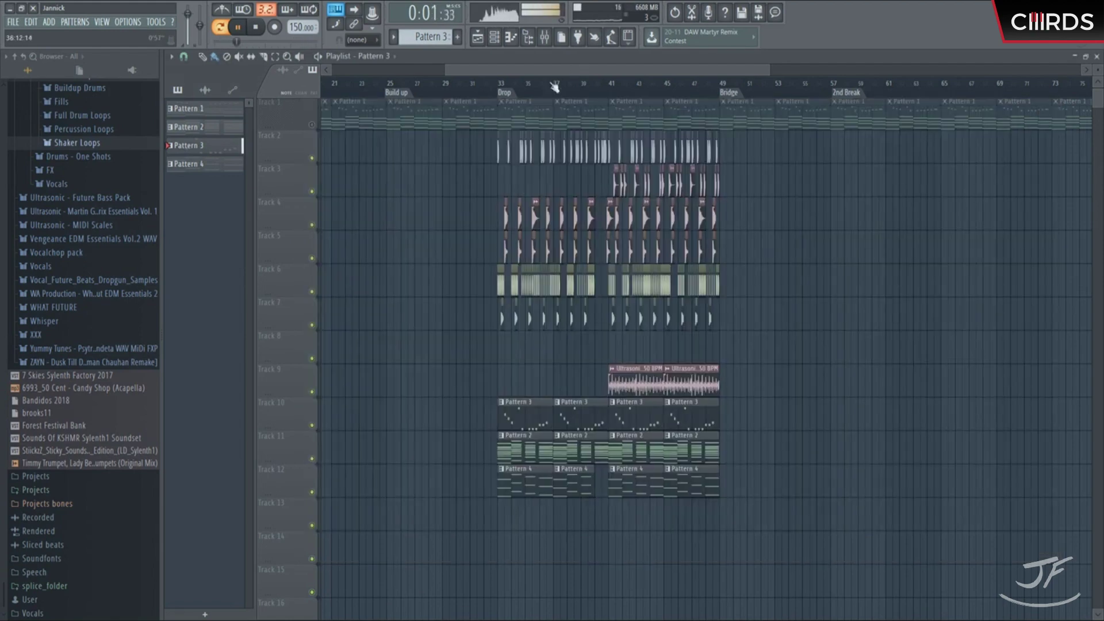
click(489, 83)
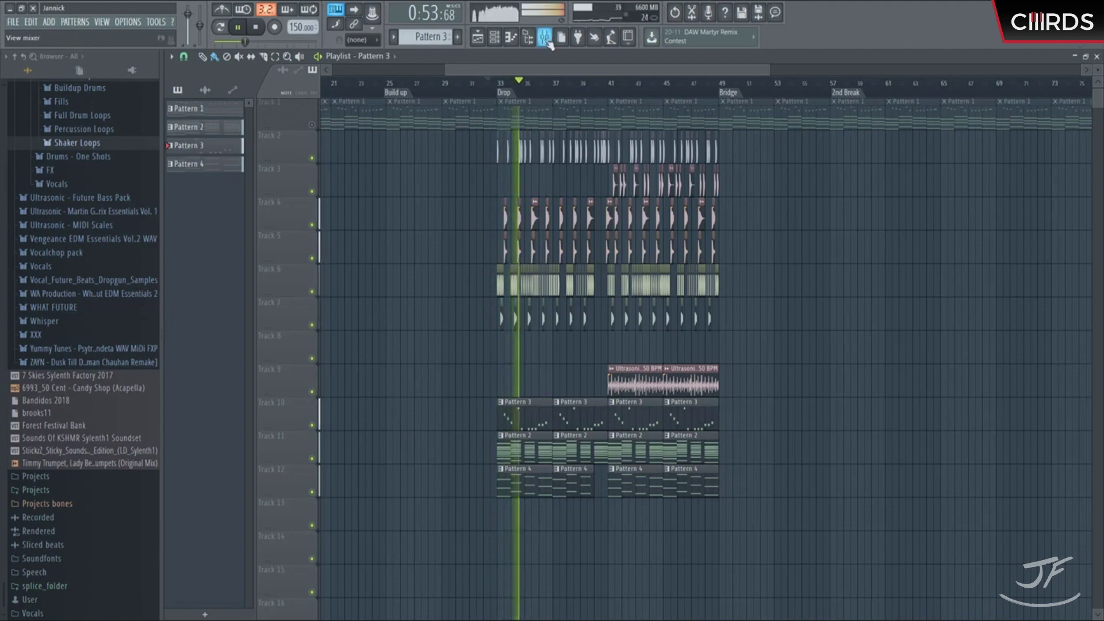
key(F9)
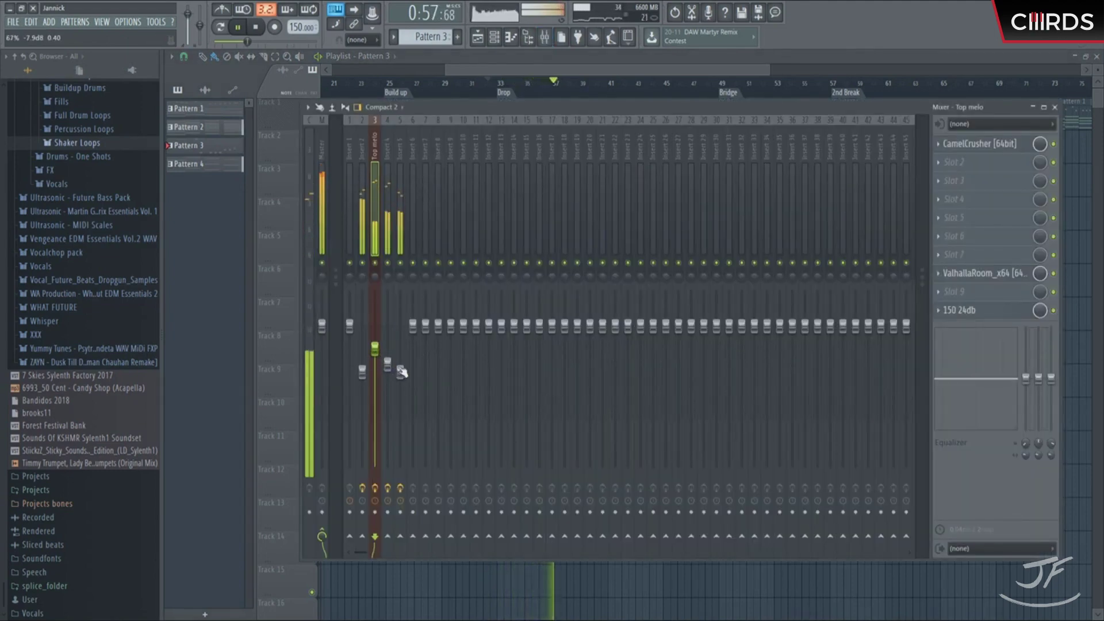
click(362, 370)
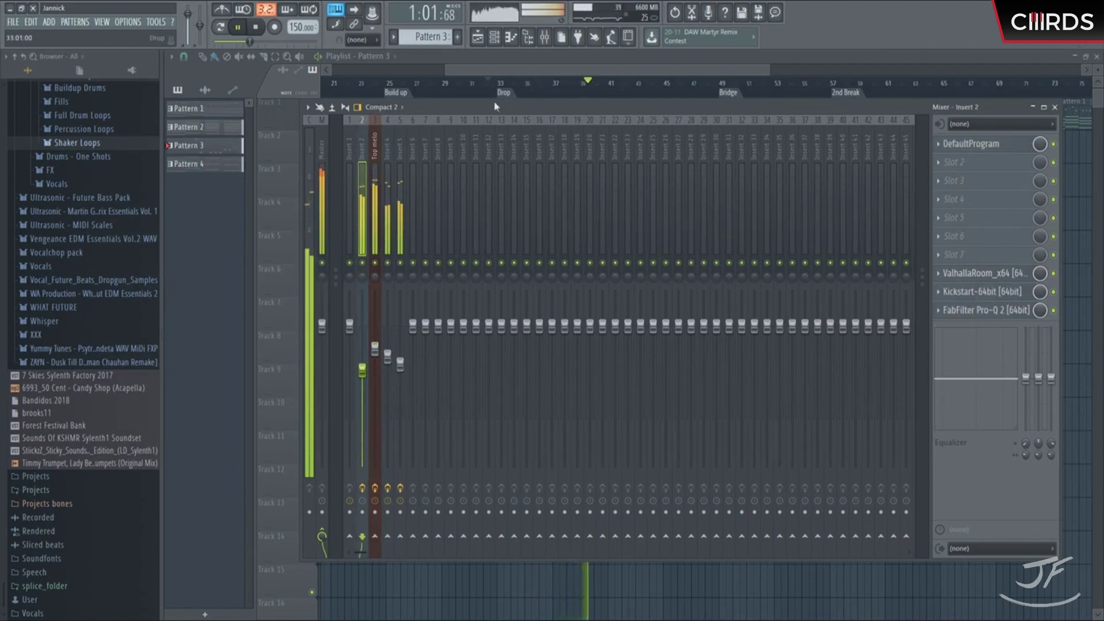
key(F9)
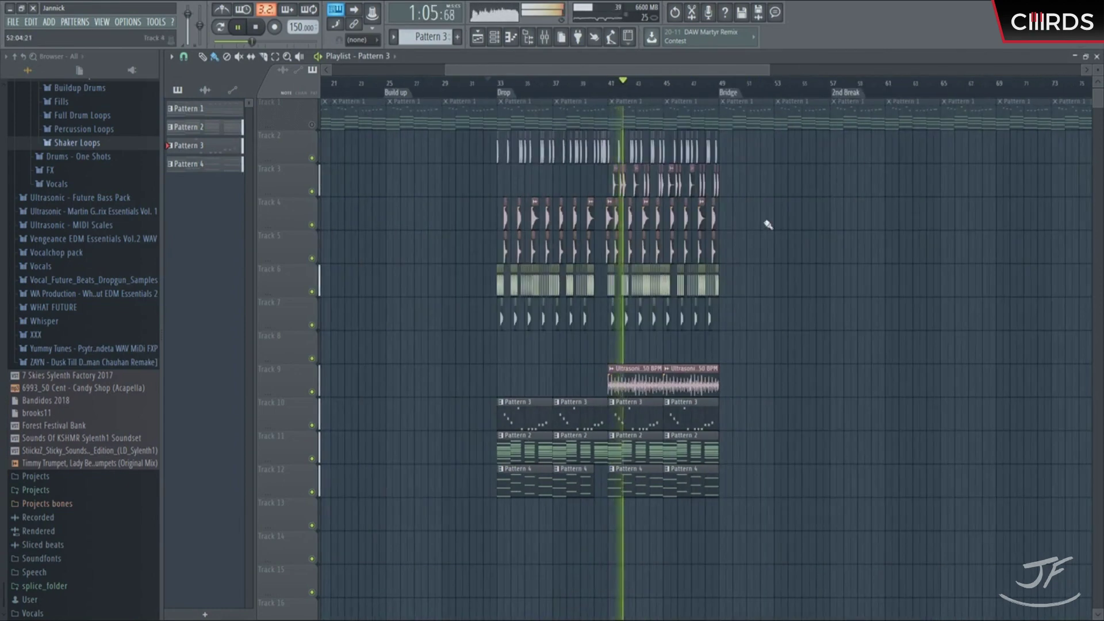
Replace the tom clips on Track 3 with two Percussion Loop 16 - 150 BPM clips from bar 41 to the Bridge marker.
scroll(734, 103, down, 2)
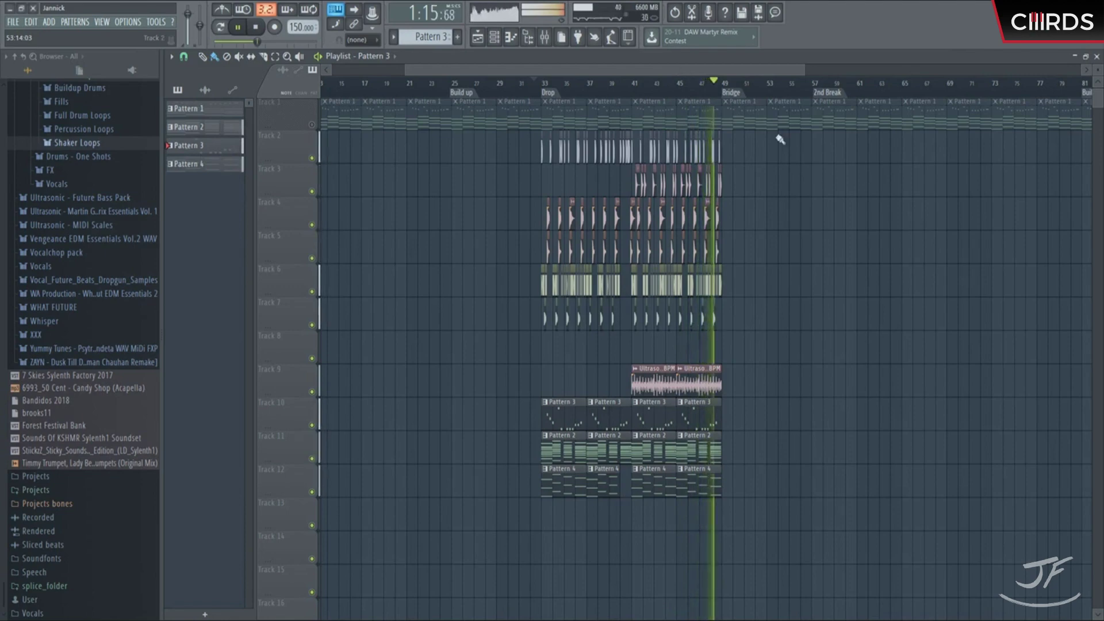
key(space)
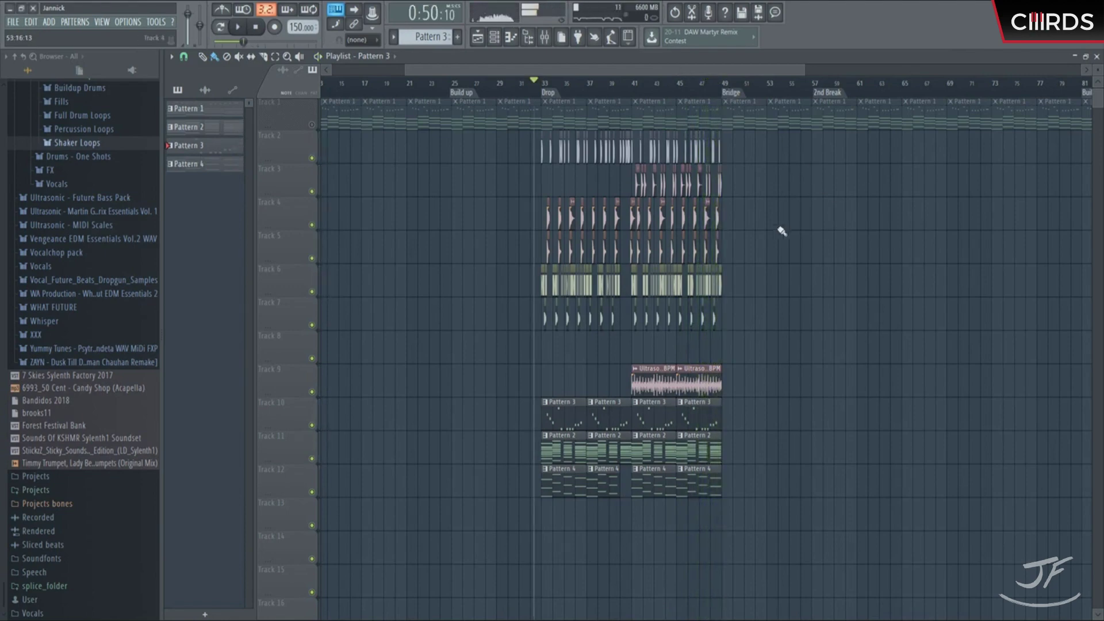
scroll(697, 94, up, 3)
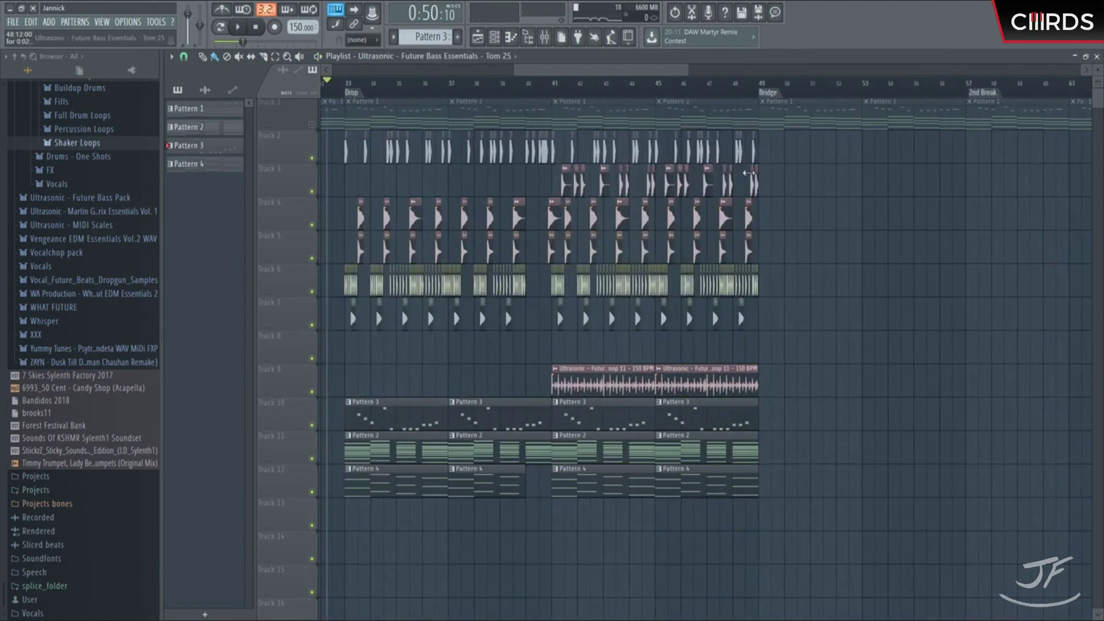
double_click(748, 172)
key(Escape)
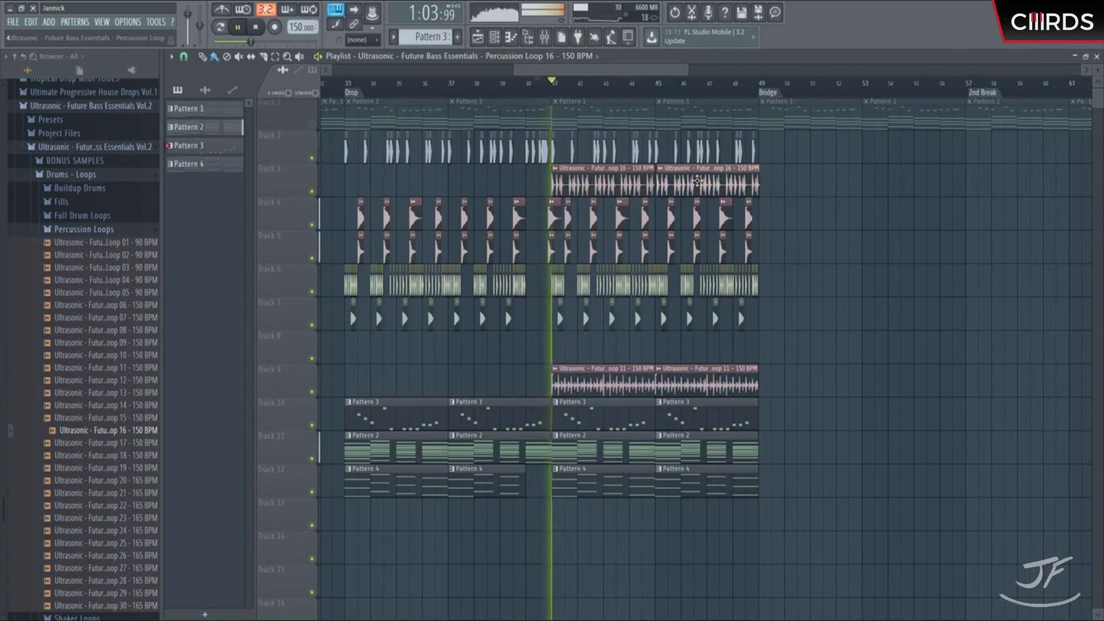
Review the new percussion loop against the other drums during playback from bar 41 to the Bridge marker.
scroll(619, 91, up, 2)
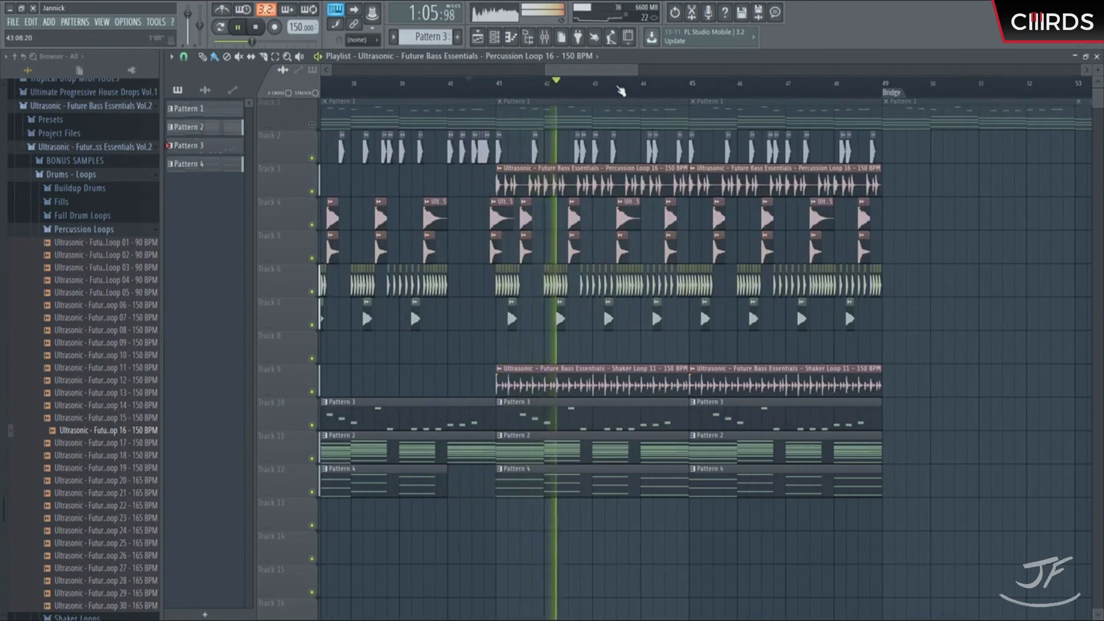
scroll(620, 91, up, 2)
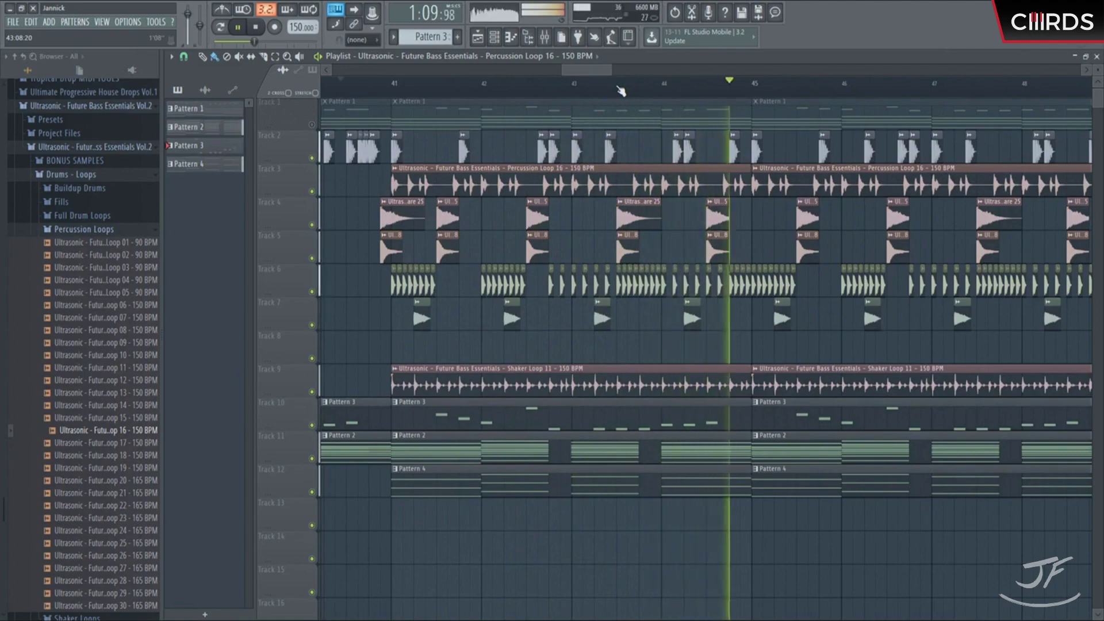
scroll(621, 90, down, 2)
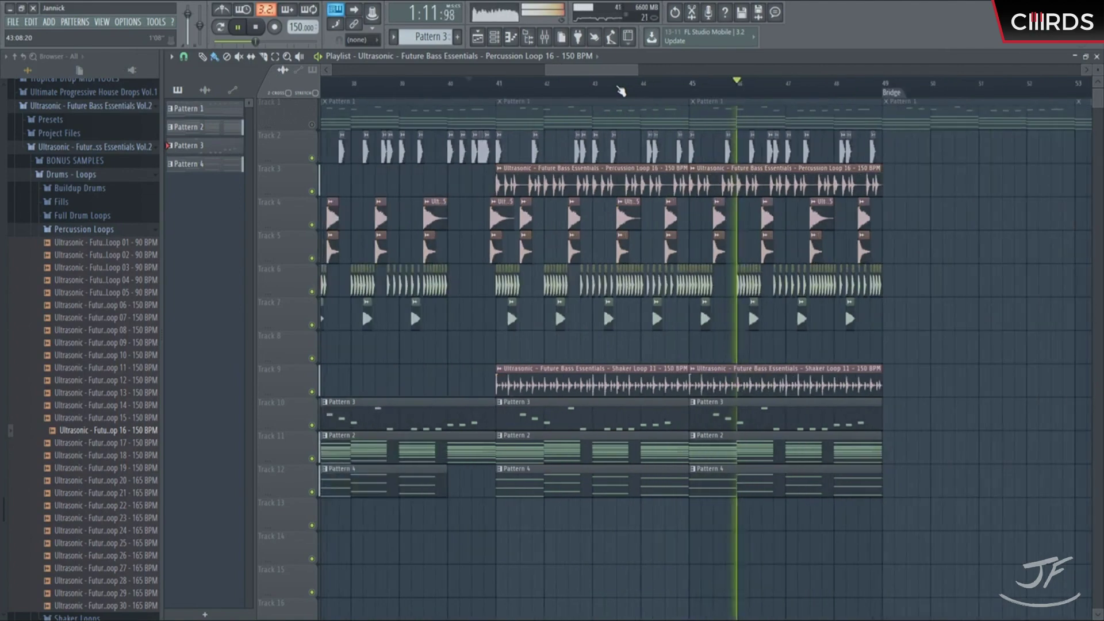
scroll(621, 91, down, 1)
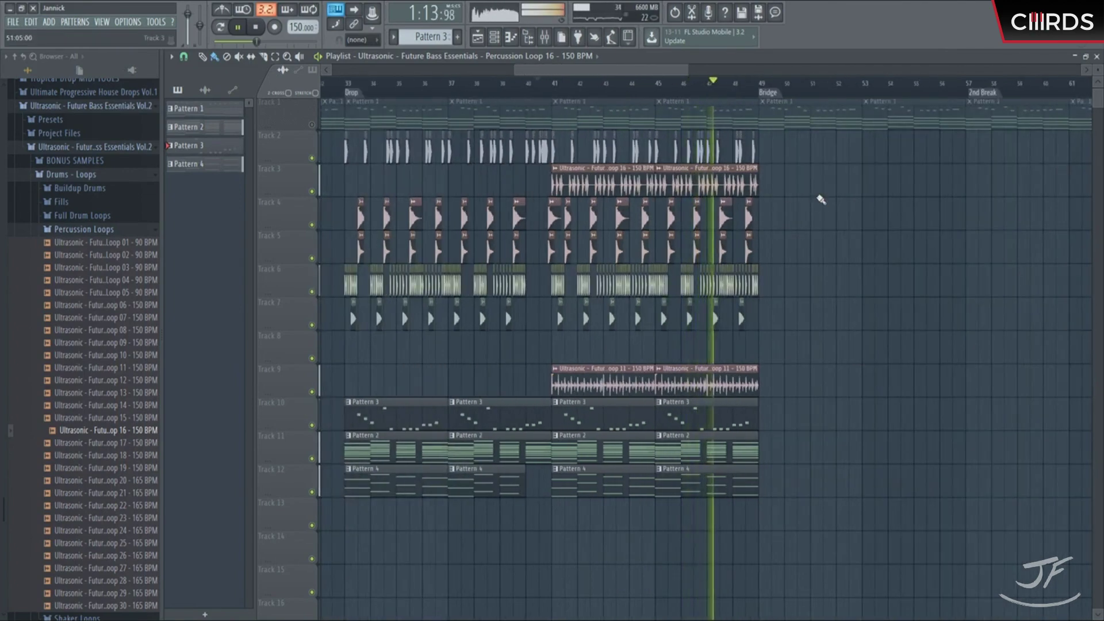
click(728, 182)
key(Escape)
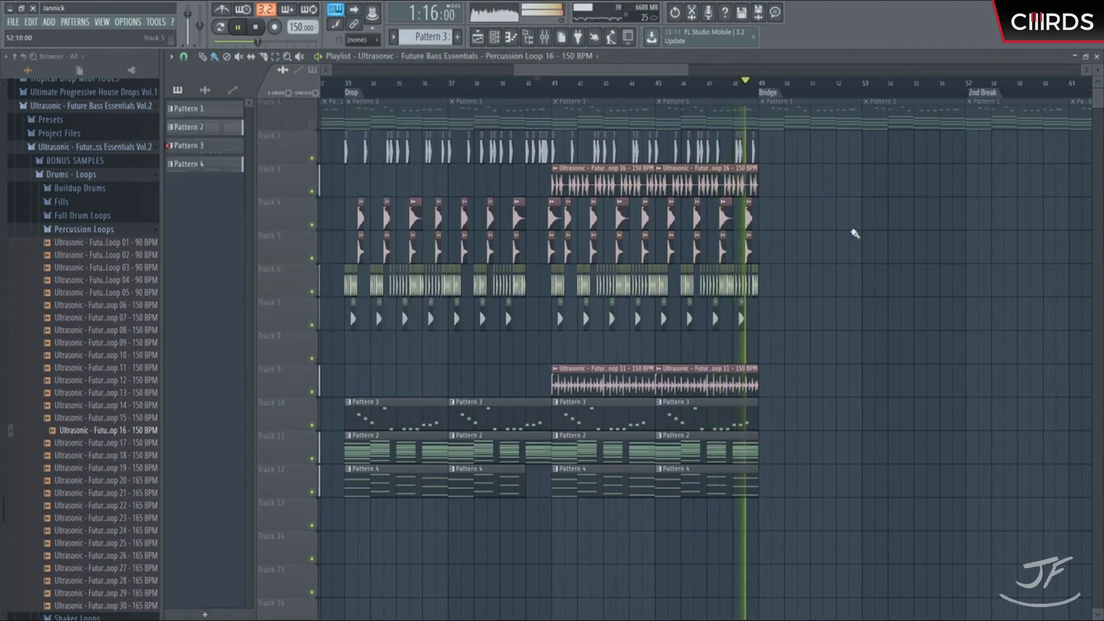
key(space)
Move both Percussion Loop 16 clips from Track 3 down to Track 8, directly above the shaker loops.
drag(748, 208, 552, 165)
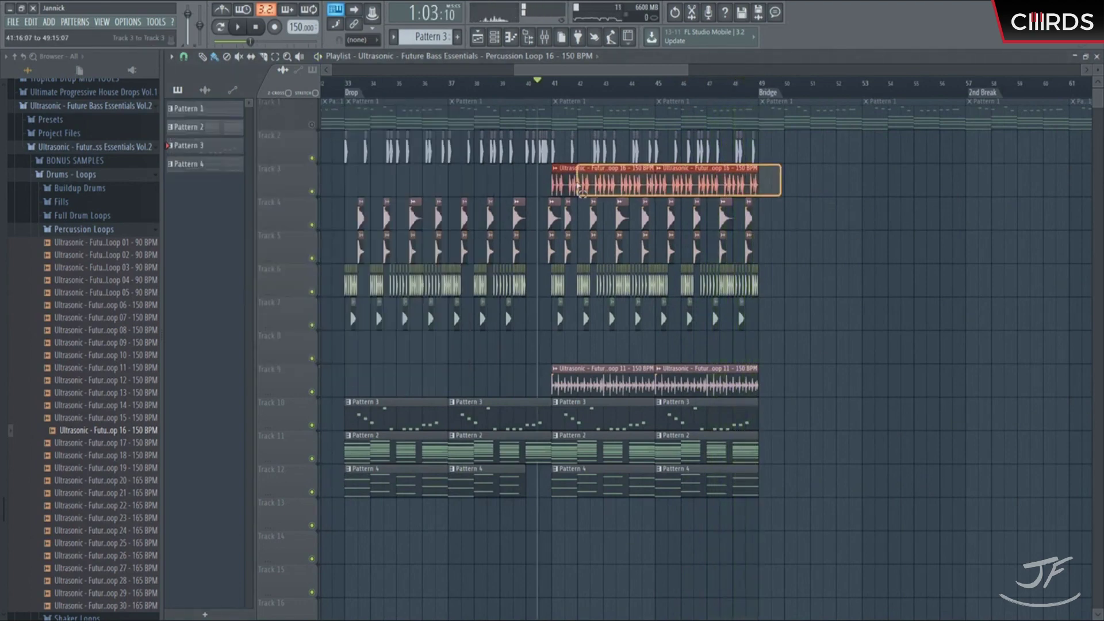
key(shift+Down)
key(shift+Down)
key(shift+Down)
key(shift+Down)
key(shift+Down)
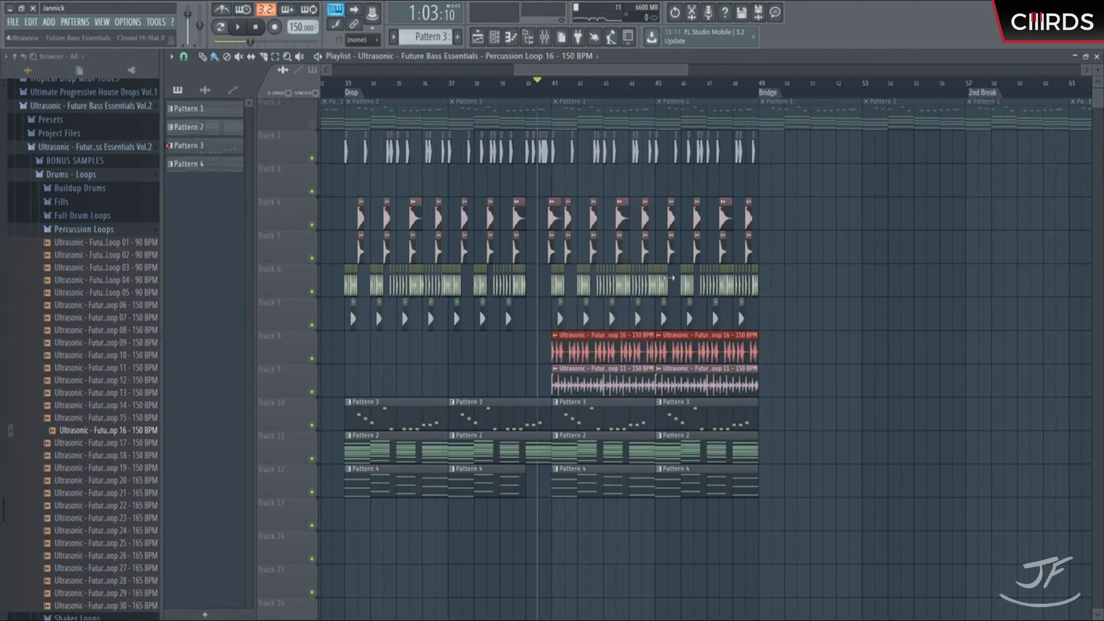
click(812, 331)
Add Vocal Shot 14 and Vocal Shot 18 clips on Track 10 throughout the drop, with matching gaps in the percussion and shaker loops.
click(91, 201)
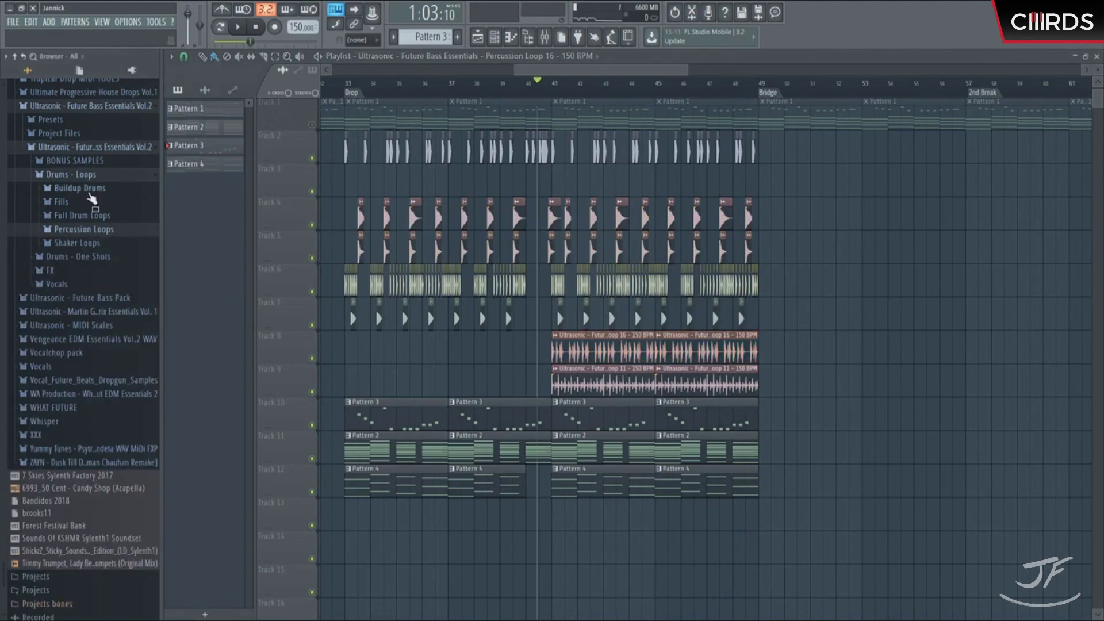
scroll(708, 98, down, 5)
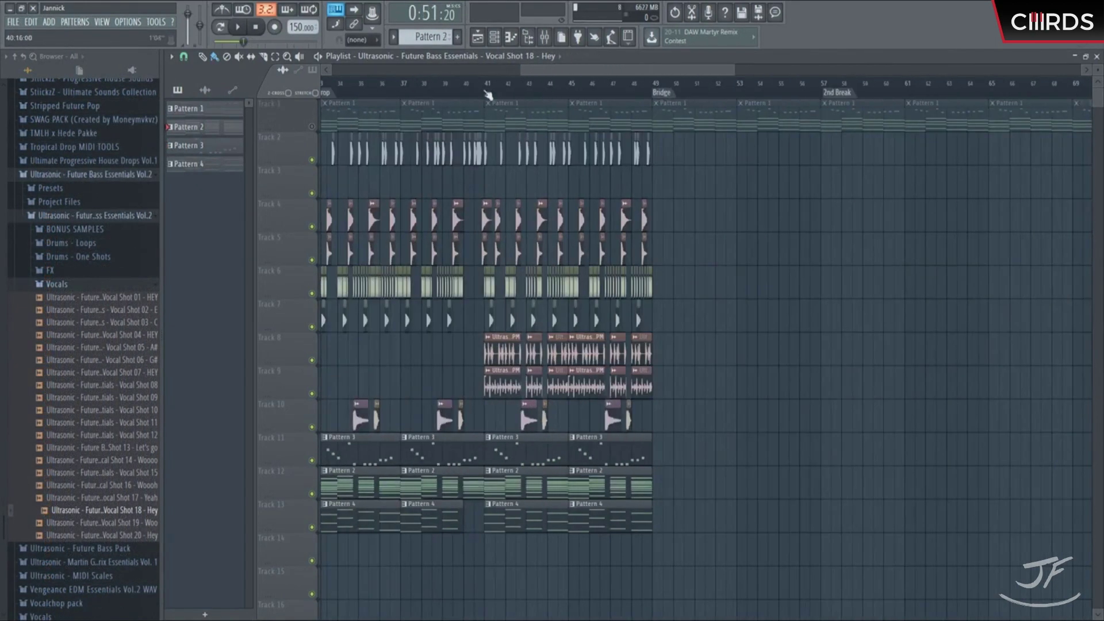
Play the drop and examine how the Track 10 vocal shots fit with the drums and the gaps in the loops.
scroll(355, 95, down, 3)
key(space)
scroll(426, 310, up, 6)
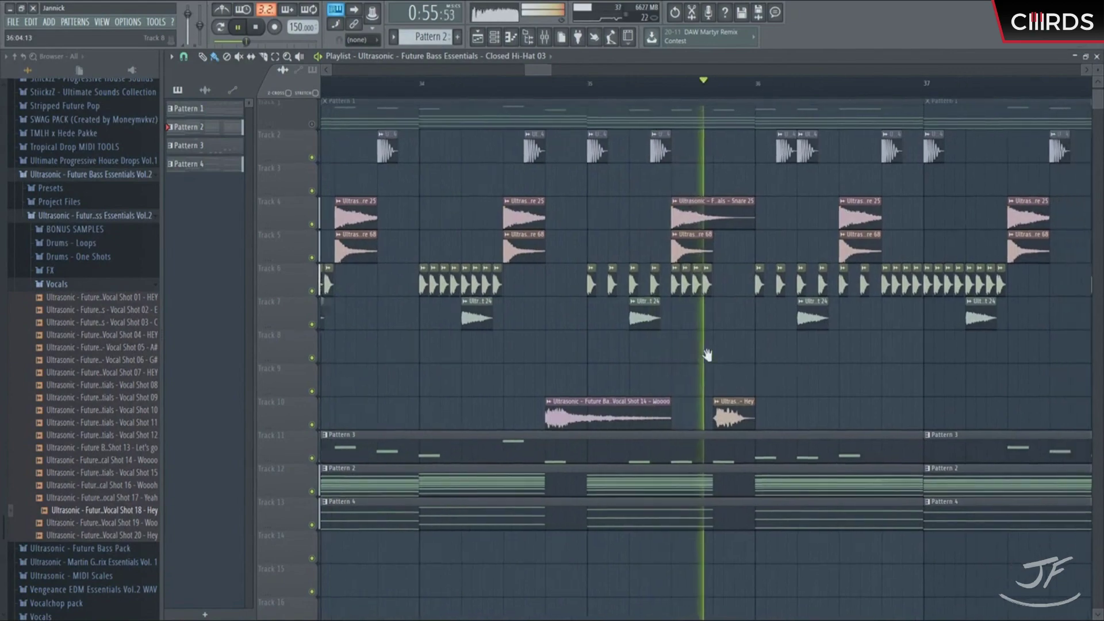
scroll(634, 81, down, 3)
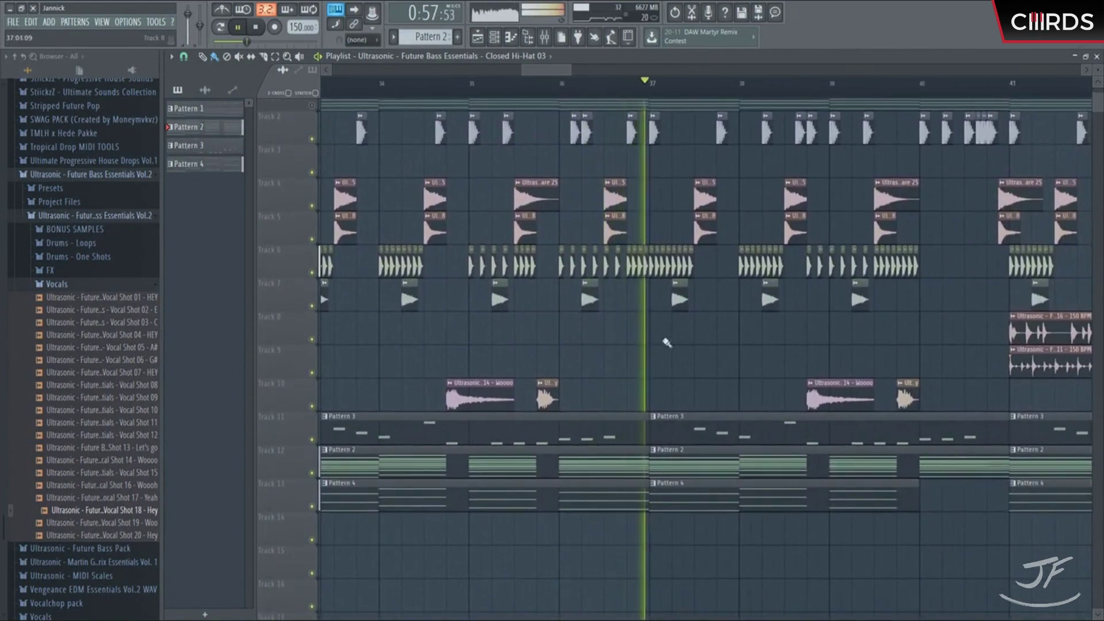
drag(758, 320, 632, 334)
scroll(648, 89, up, 3)
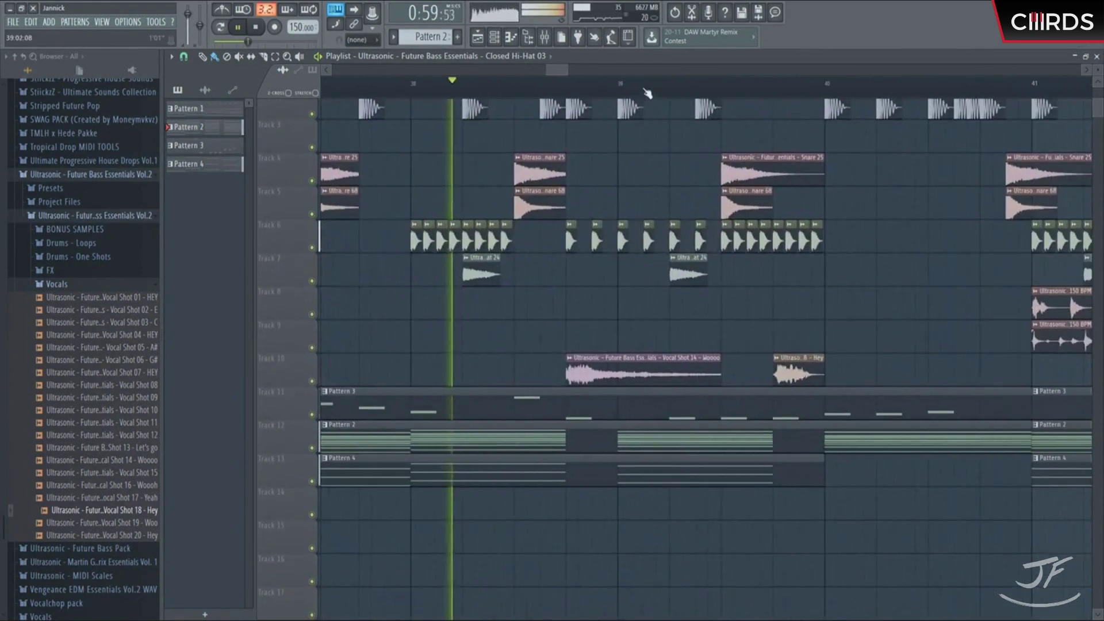
scroll(562, 234, down, 4)
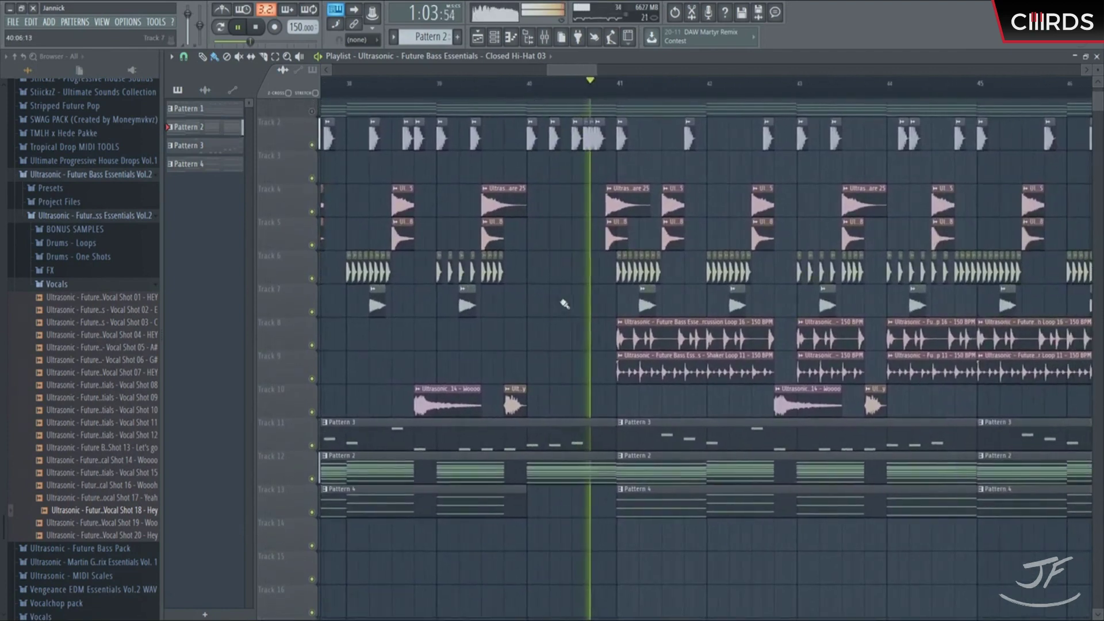
scroll(538, 286, down, 1)
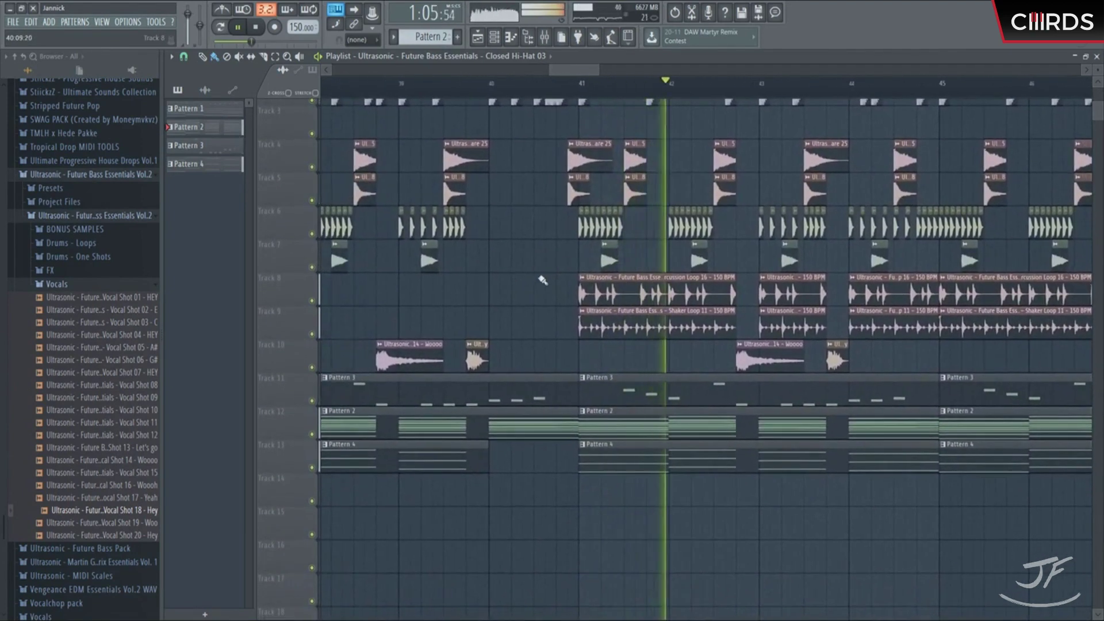
scroll(688, 216, up, 1)
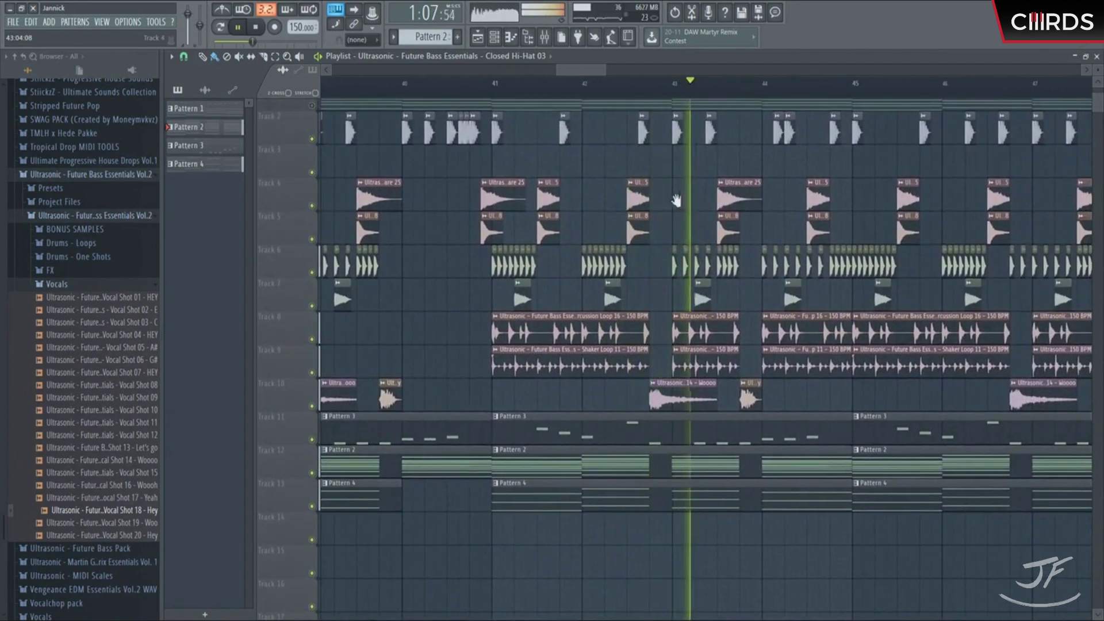
scroll(644, 132, up, 2)
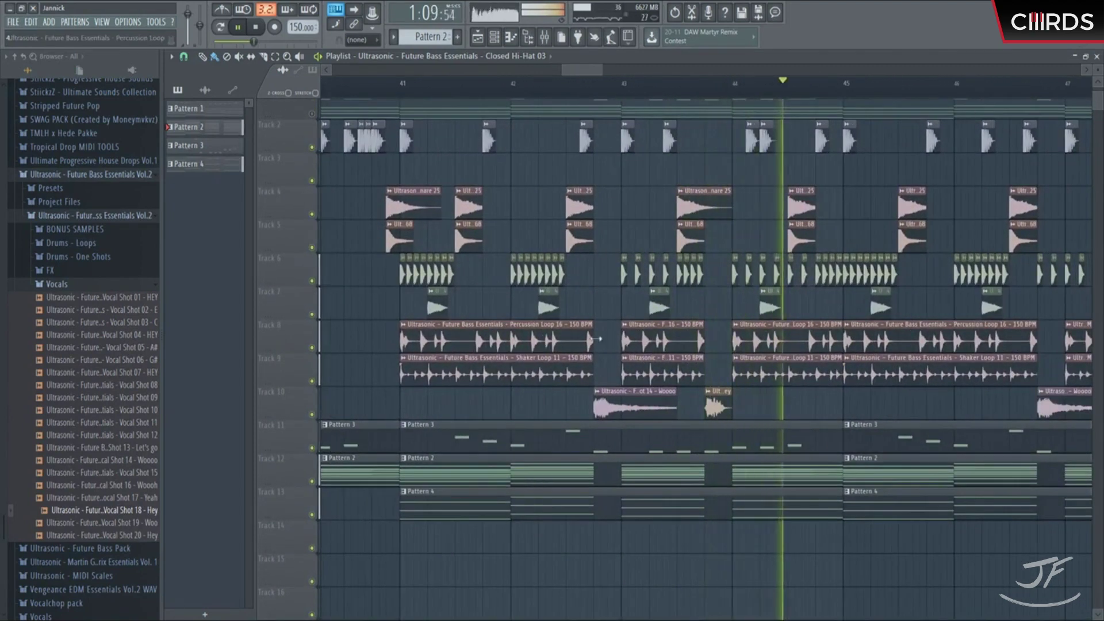
Shorten the first Percussion Loop 16 clip on Track 8 just before the vocal shot and replay from bar 41.
key(space)
key(space)
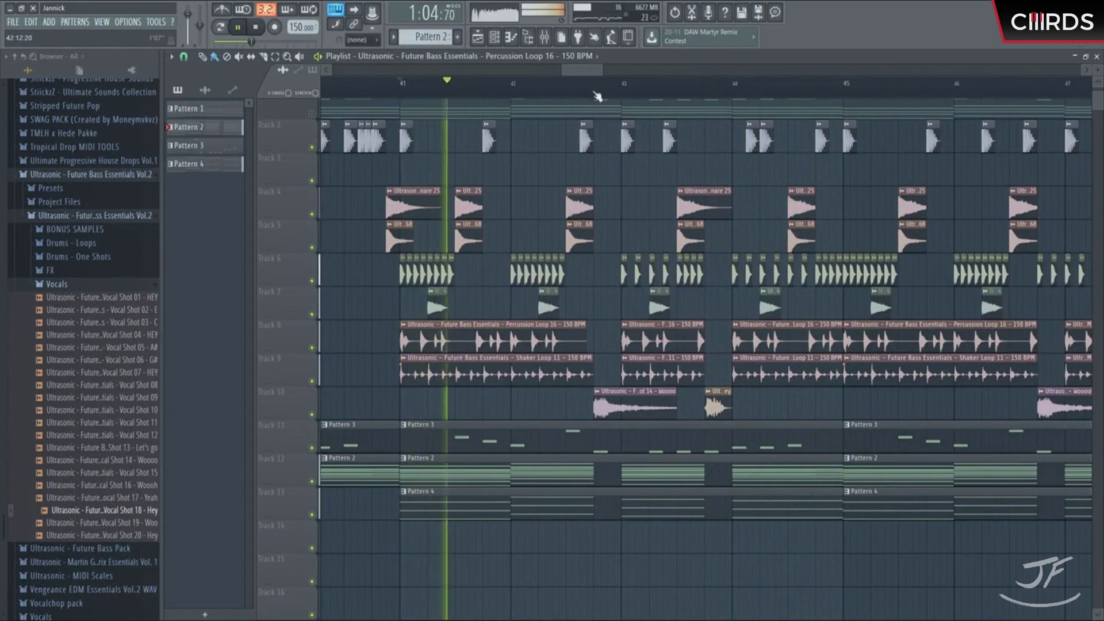
scroll(594, 94, up, 4)
Browse the pack's Snares one-shots and replay the drop from shortly before the Drop marker.
click(98, 255)
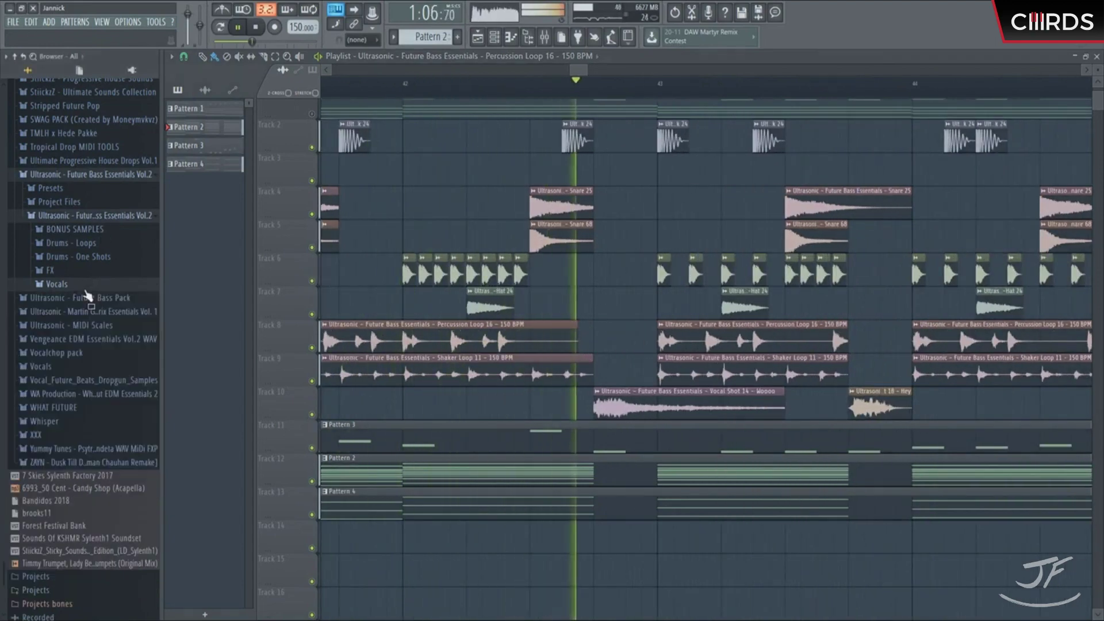
key(space)
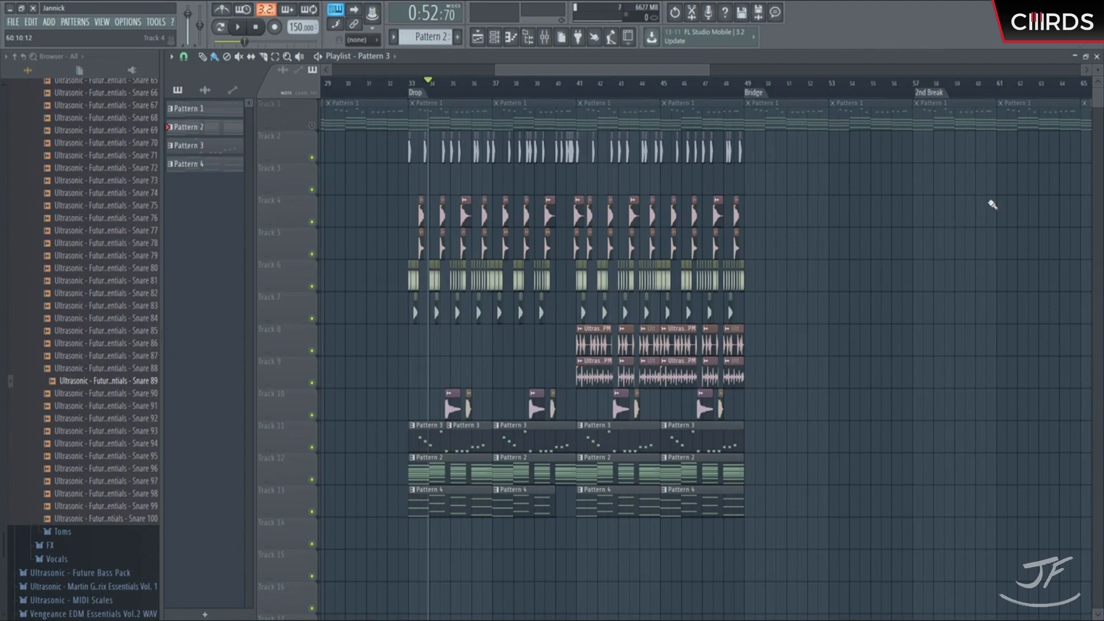
scroll(554, 96, down, 3)
drag(872, 202, 932, 177)
scroll(600, 90, up, 2)
click(603, 85)
key(space)
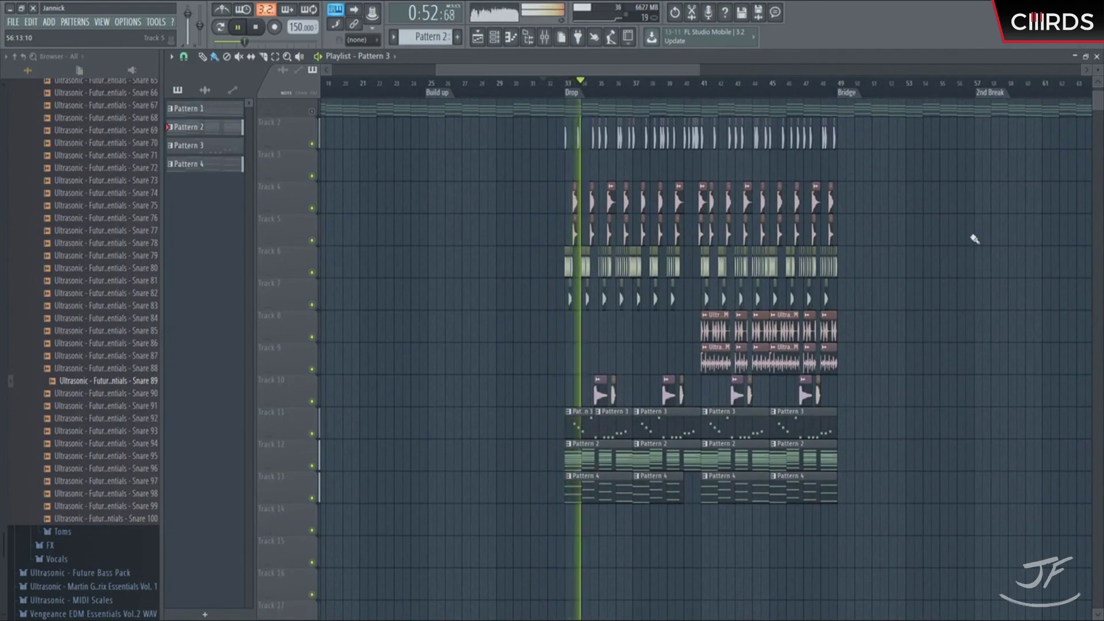
key(space)
Collapse the Snares and Drums - One Shots folders in the sample browser to return to the pack's main subfolders.
scroll(5, 405, up, 15)
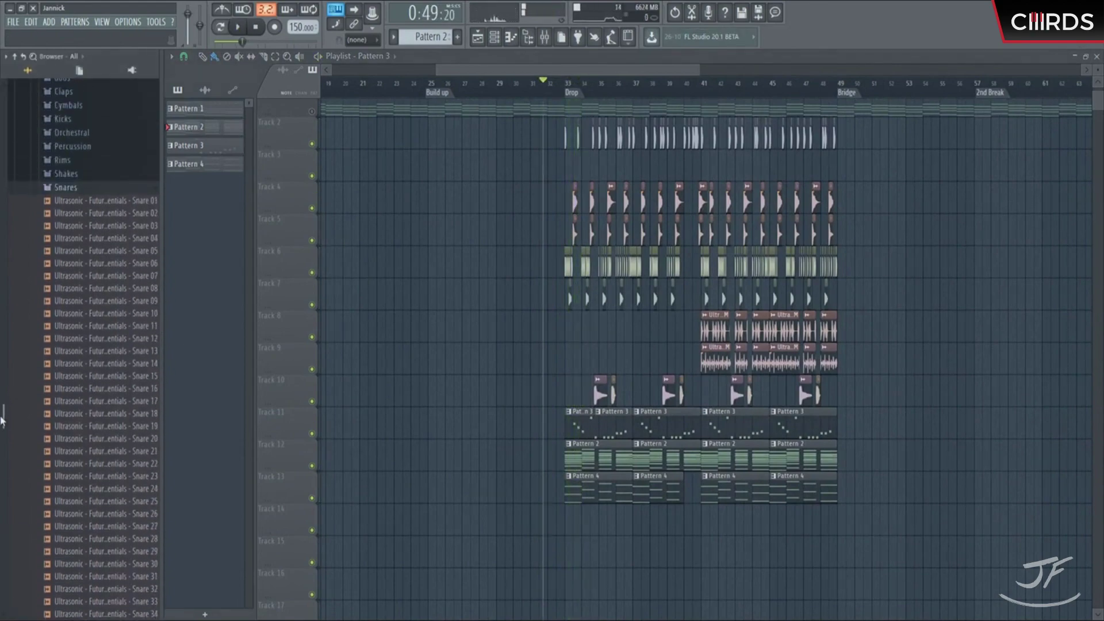
click(81, 255)
click(85, 260)
click(87, 148)
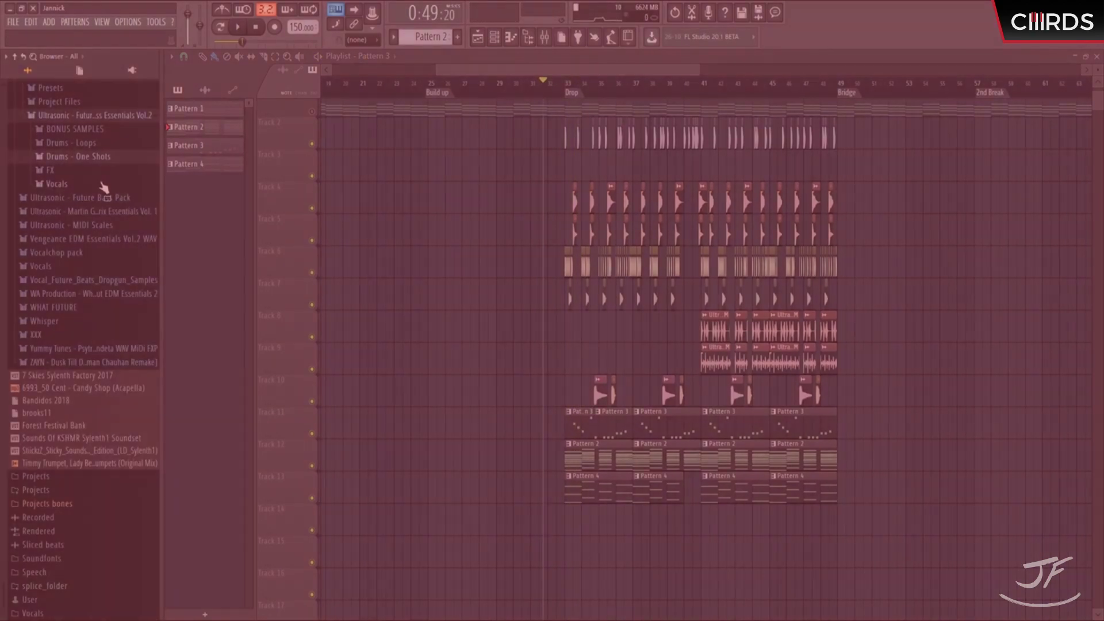